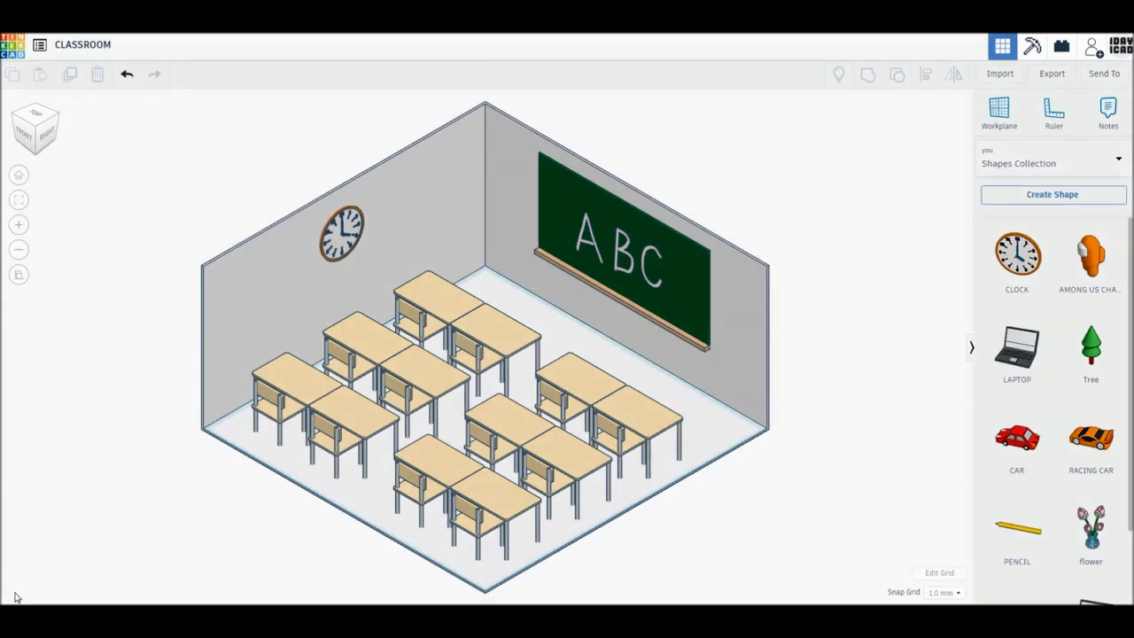
- Orbit the classroom to a front view, then return to the isometric corner and zoom in
mouse_move(79, 601)
right_mouse_down()
mouse_move(221, 605)
mouse_move(2, 591)
mouse_move(187, 594)
right_mouse_up()
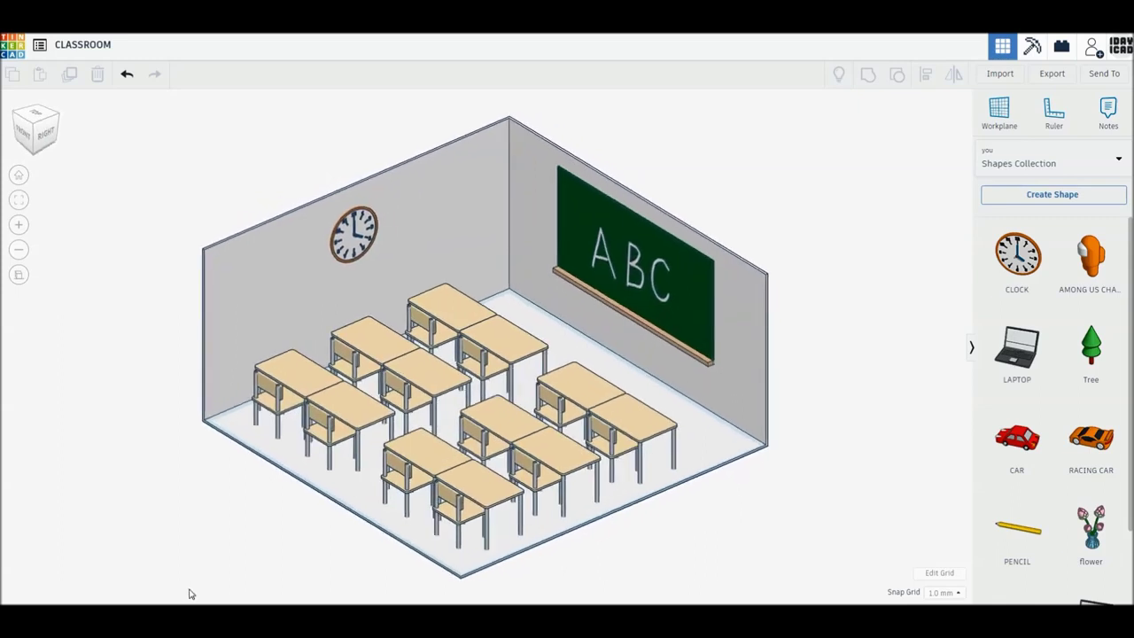
left_click(35, 124)
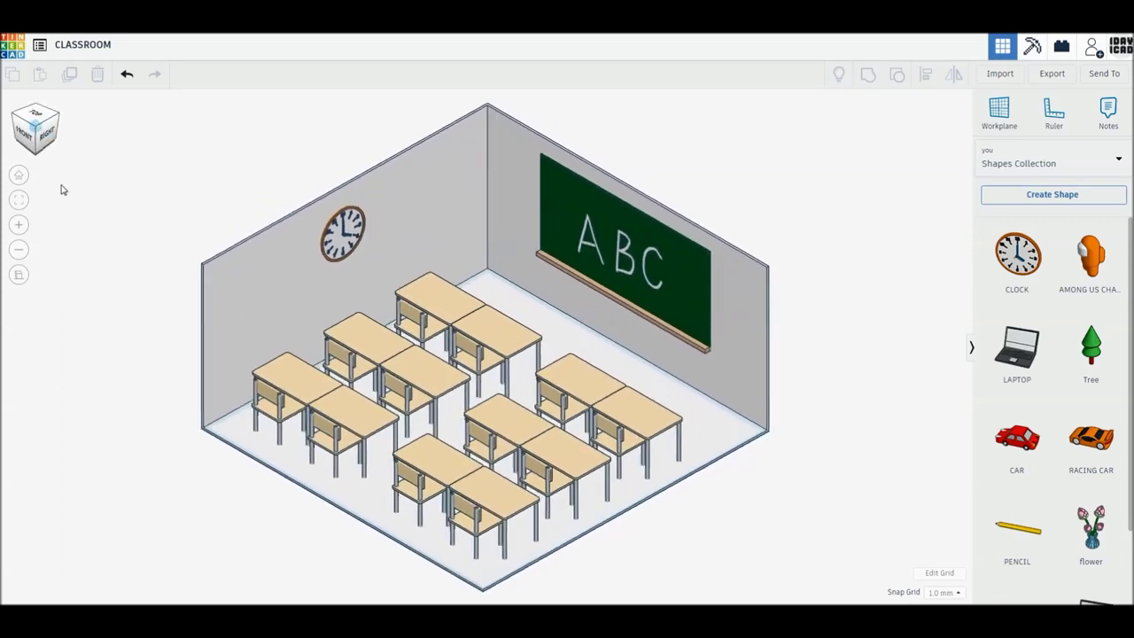
scroll(251, 225, "up", 2)
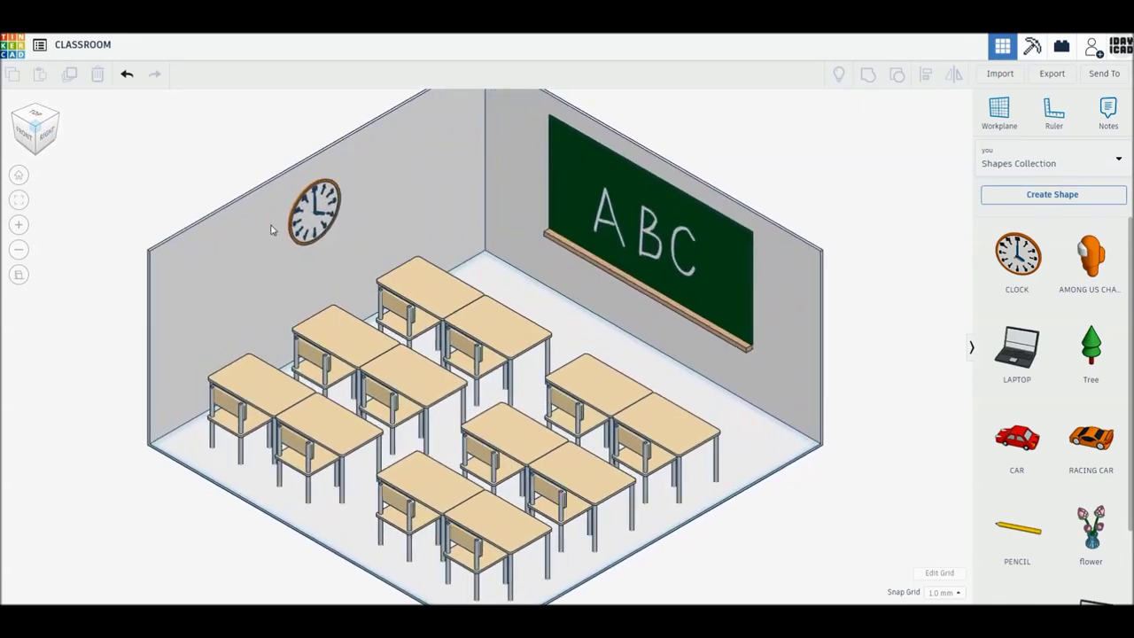
scroll(321, 240, "up", 2)
scroll(320, 240, "up", 2)
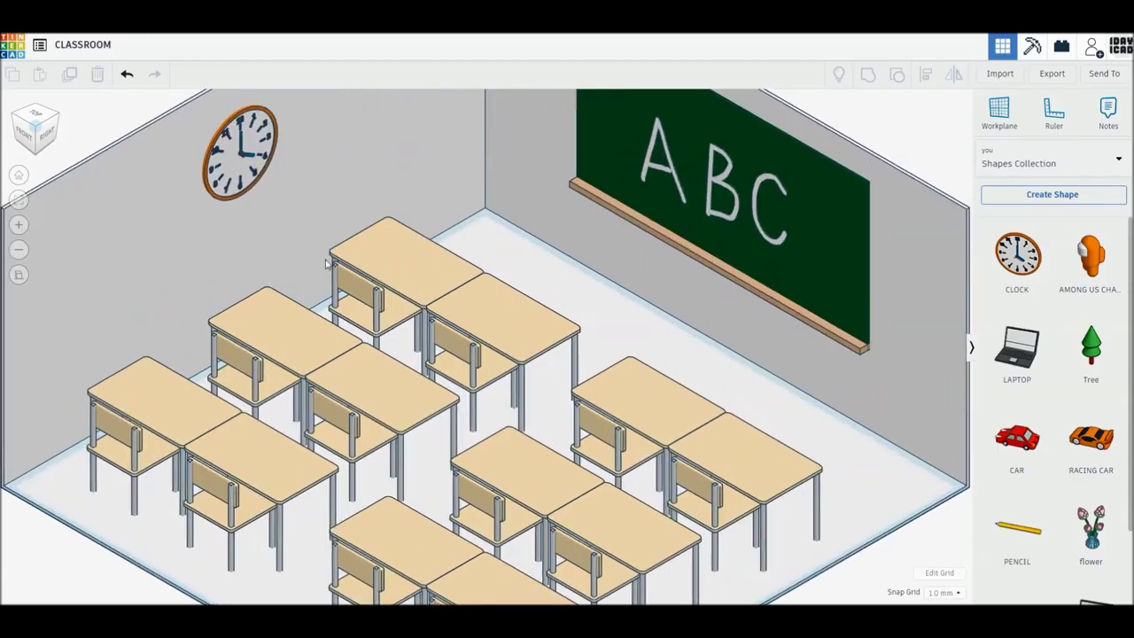
- Pan across the enlarged classroom to reveal more desks, then fit the whole room in view
middle_click_drag(326, 263, 456, 386)
scroll(265, 369, "up", 2)
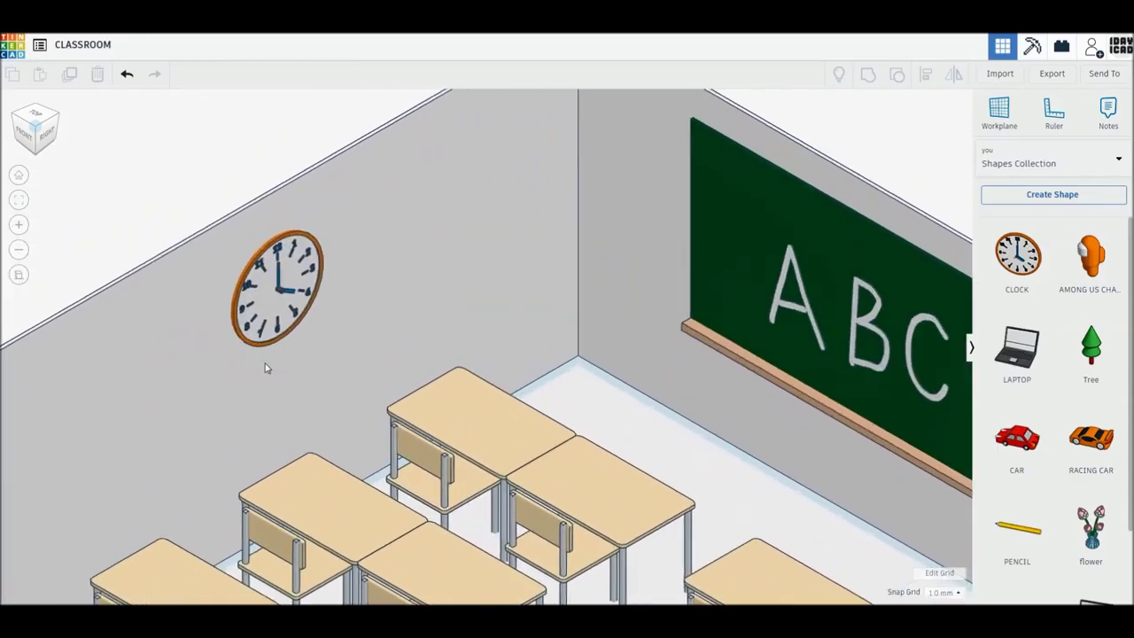
mouse_move(266, 368)
middle_mouse_down()
mouse_move(429, 370)
mouse_move(76, 330)
middle_mouse_up()
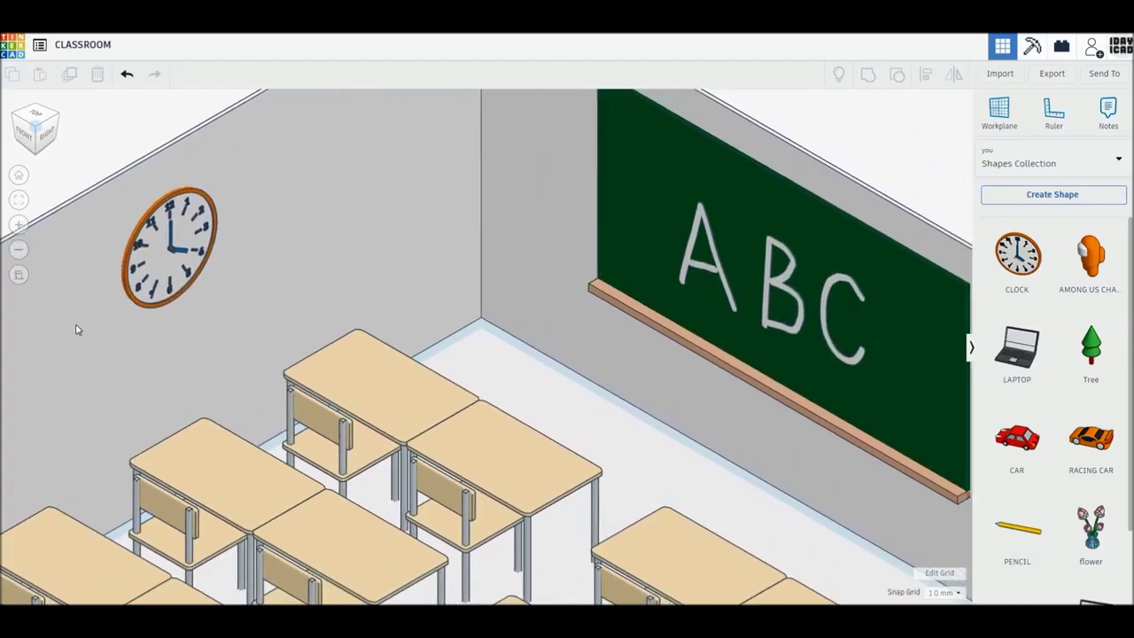
middle_click_drag(91, 227, 102, 137)
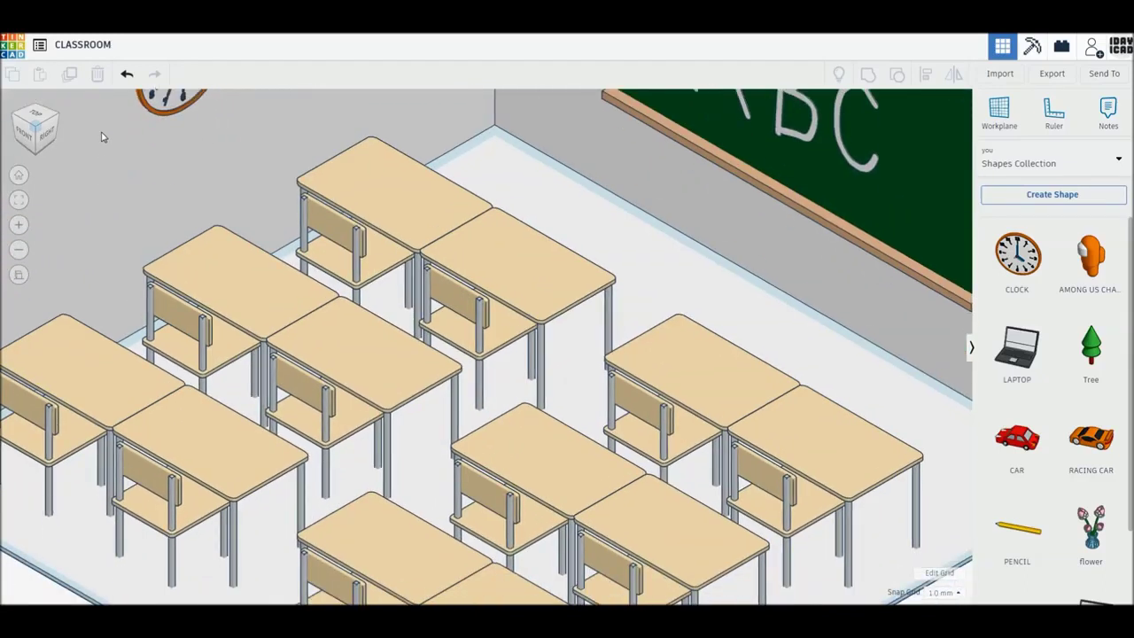
left_click(16, 204)
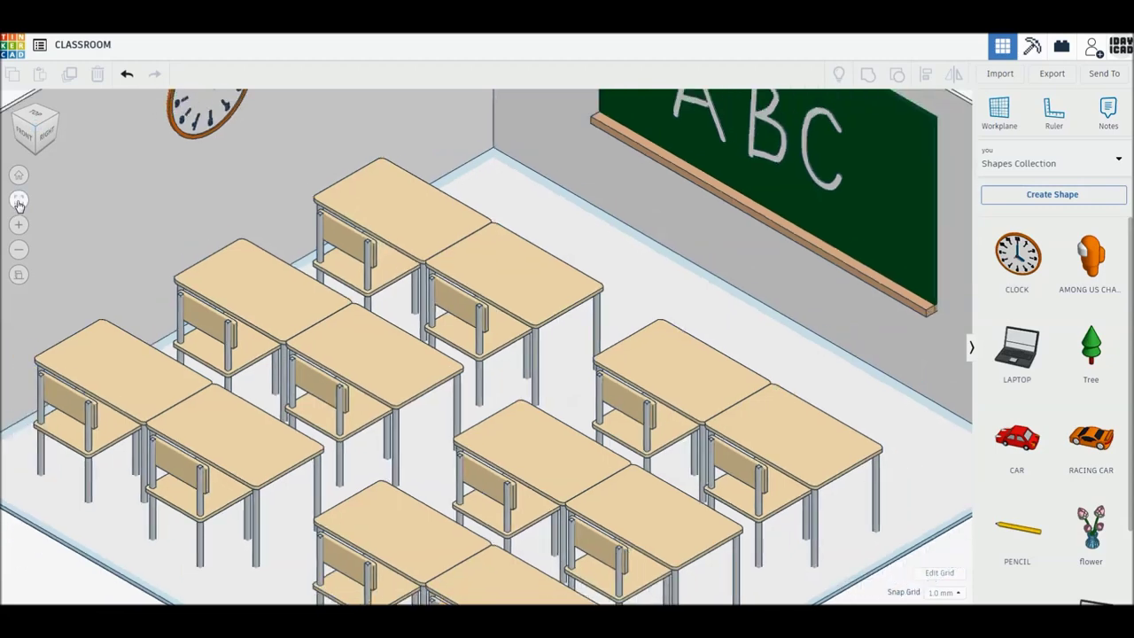
scroll(455, 385, "up", 2)
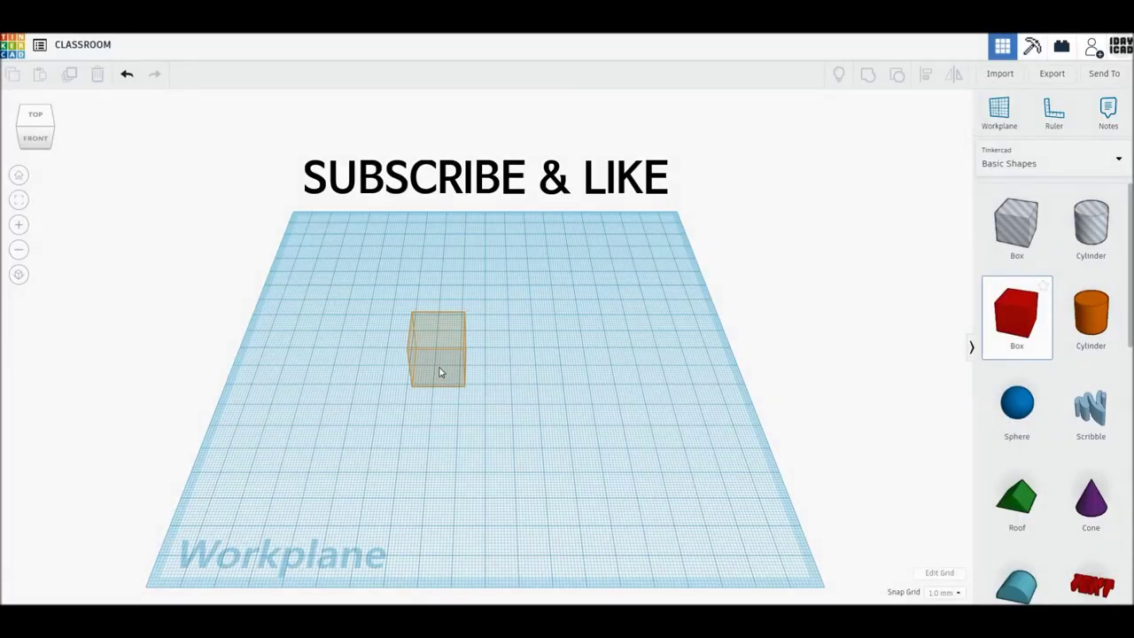
- Place a red box on the workplane with radius 1 and 20 steps
left_click(438, 372)
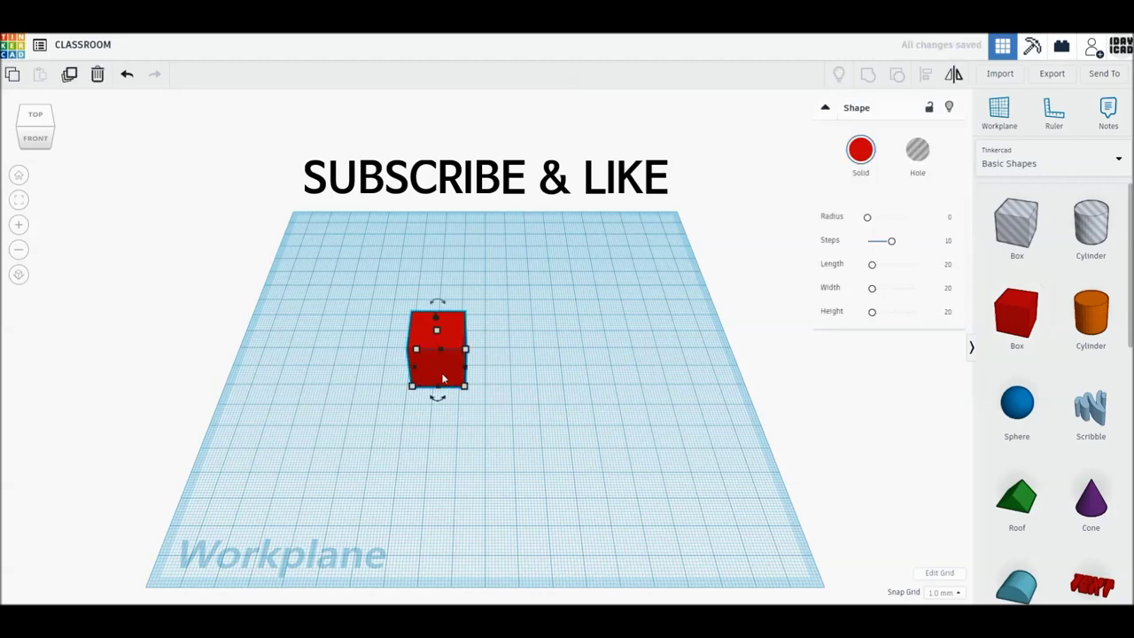
left_click(943, 220)
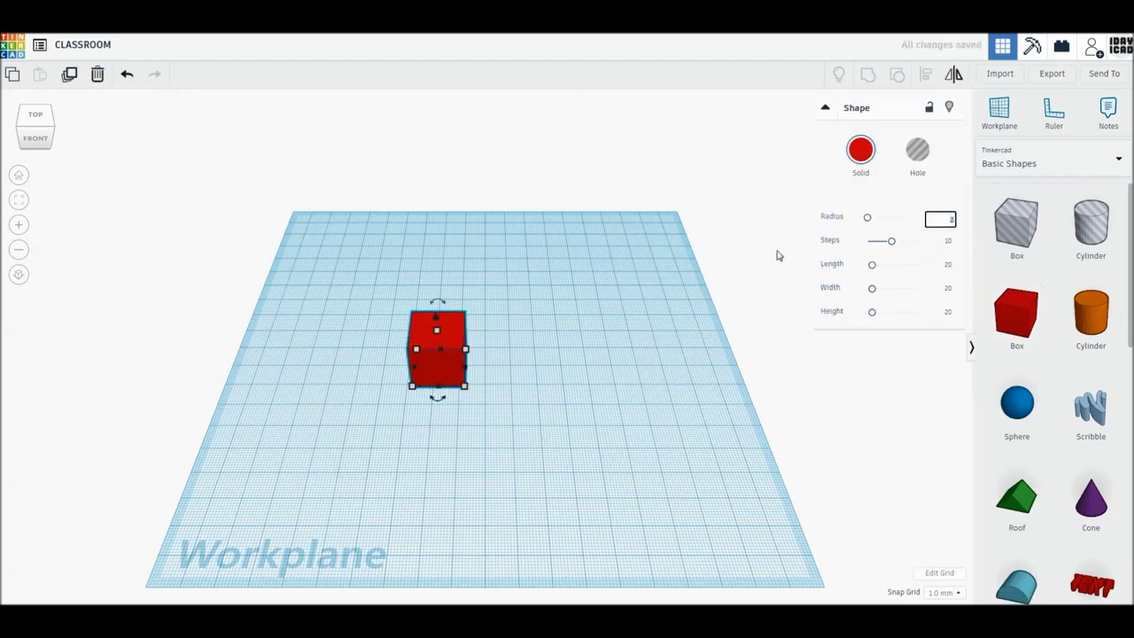
type("1")
key("Return")
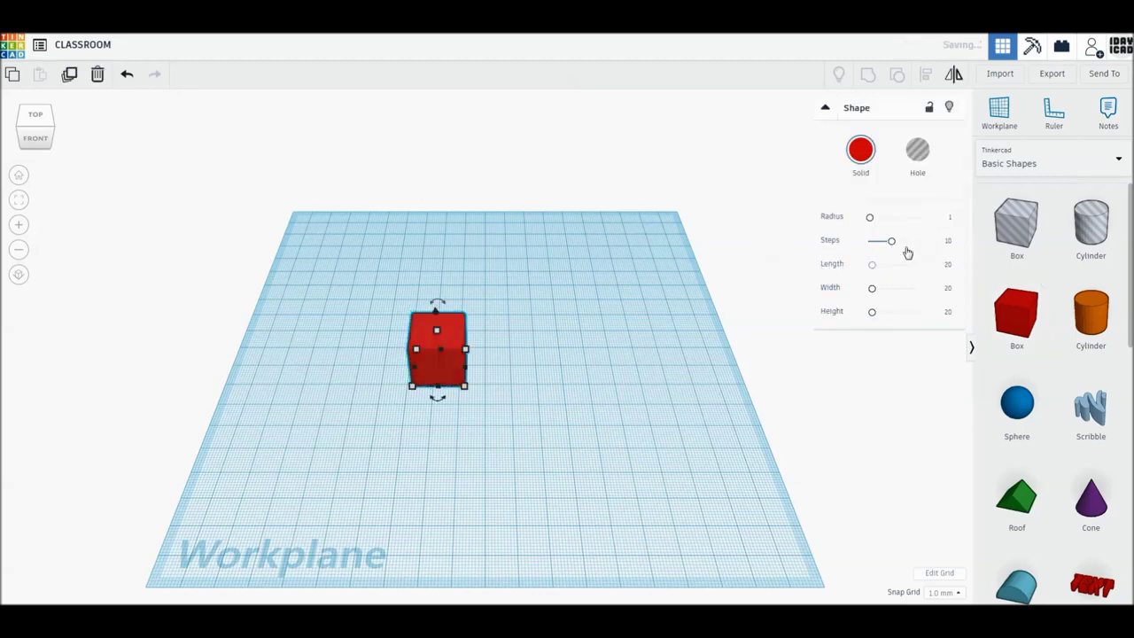
left_click_drag(895, 247, 944, 247)
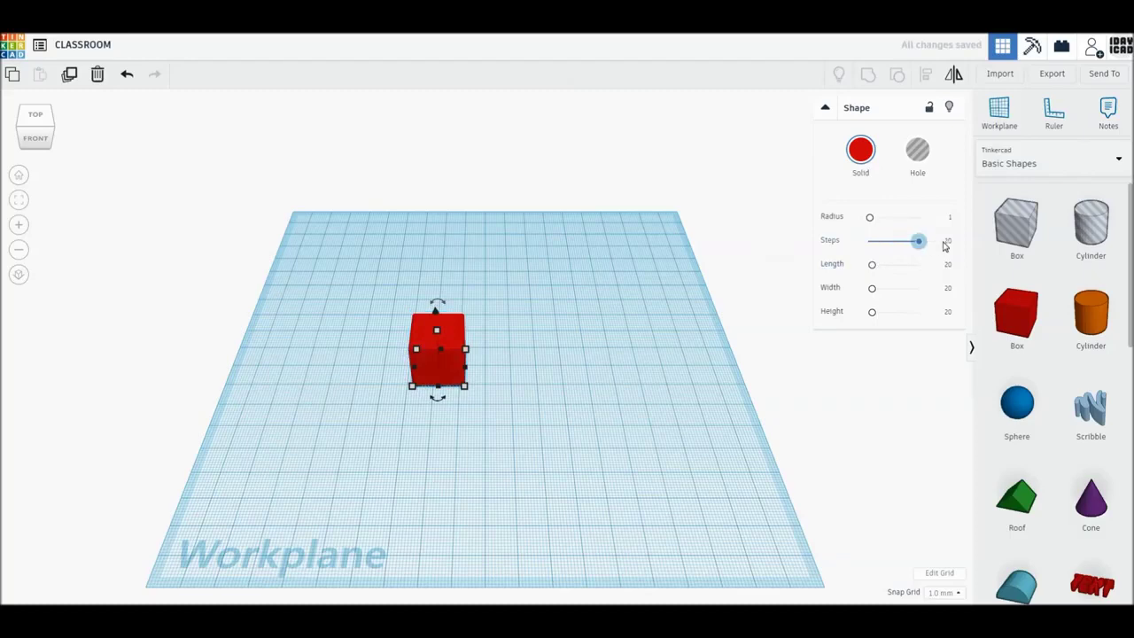
left_click(859, 154)
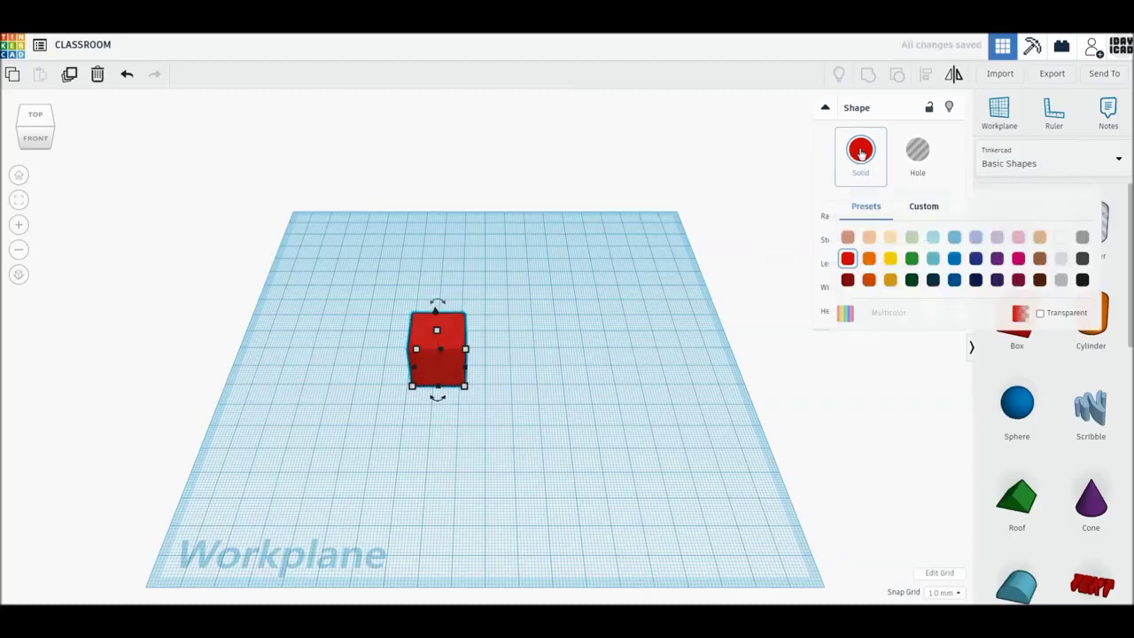
left_click(615, 316)
left_click(436, 342)
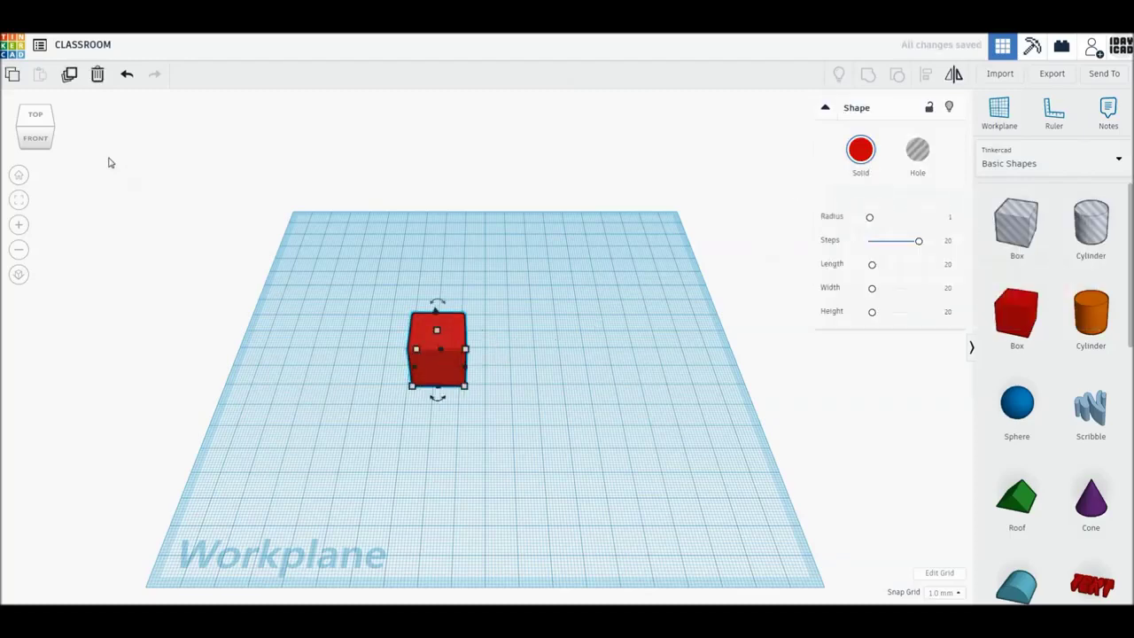
- Duplicate the red box, move the copy to its right, and fit both in view
left_click(70, 77)
left_click_drag(456, 372, 586, 375)
left_click_drag(234, 246, 737, 480)
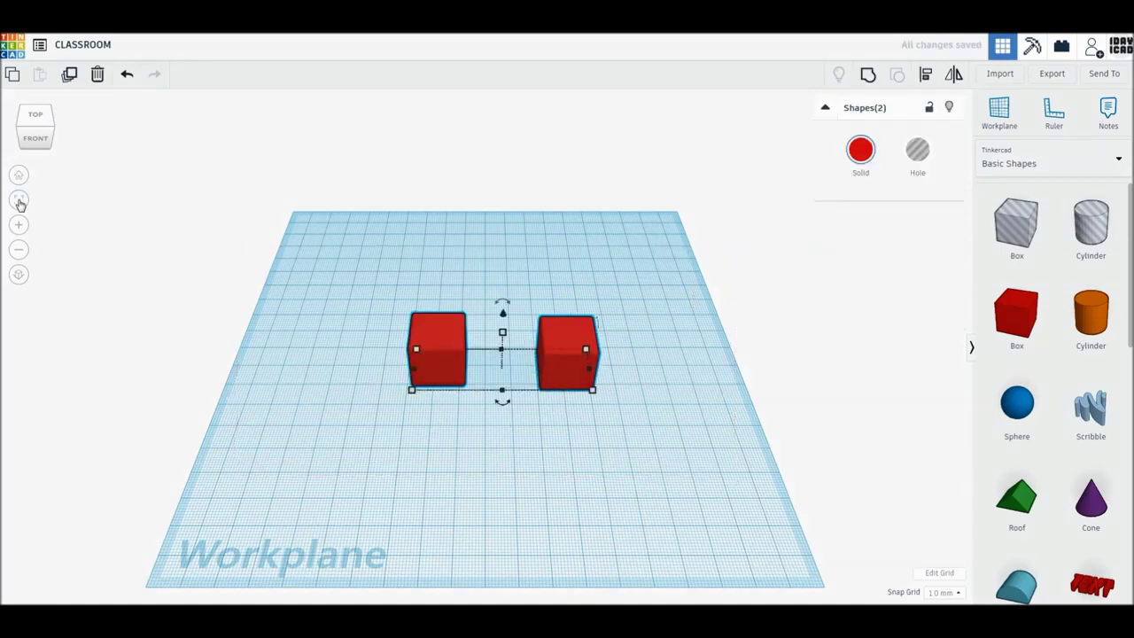
left_click(20, 201)
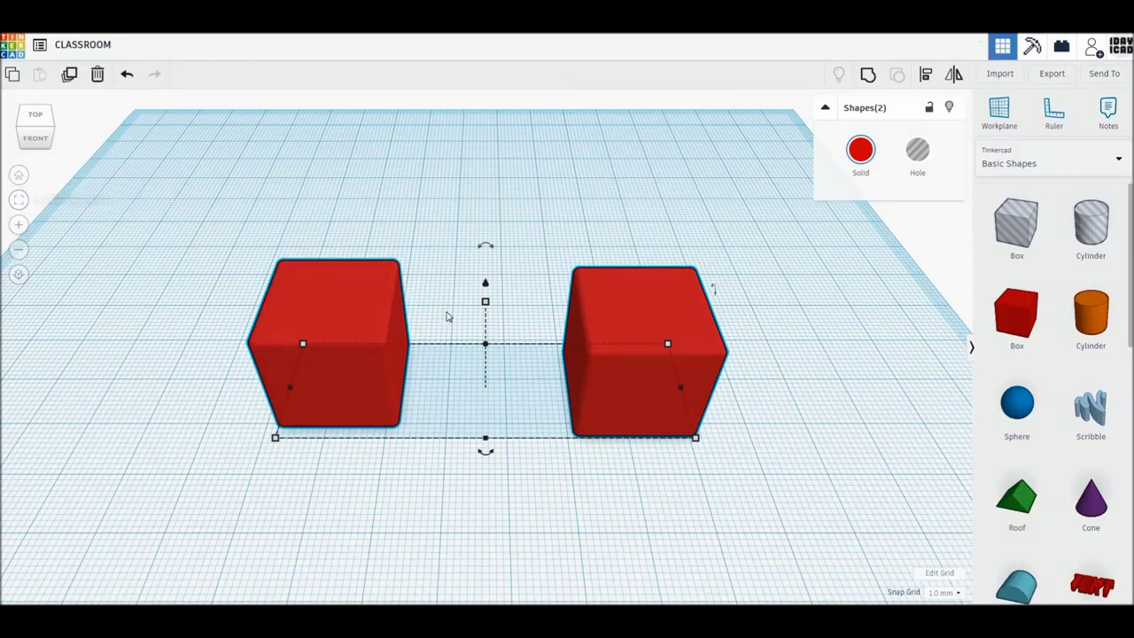
- Resize the left box into a thin 1 × 1 bar, 16 tall
left_click(399, 478)
left_click(399, 429)
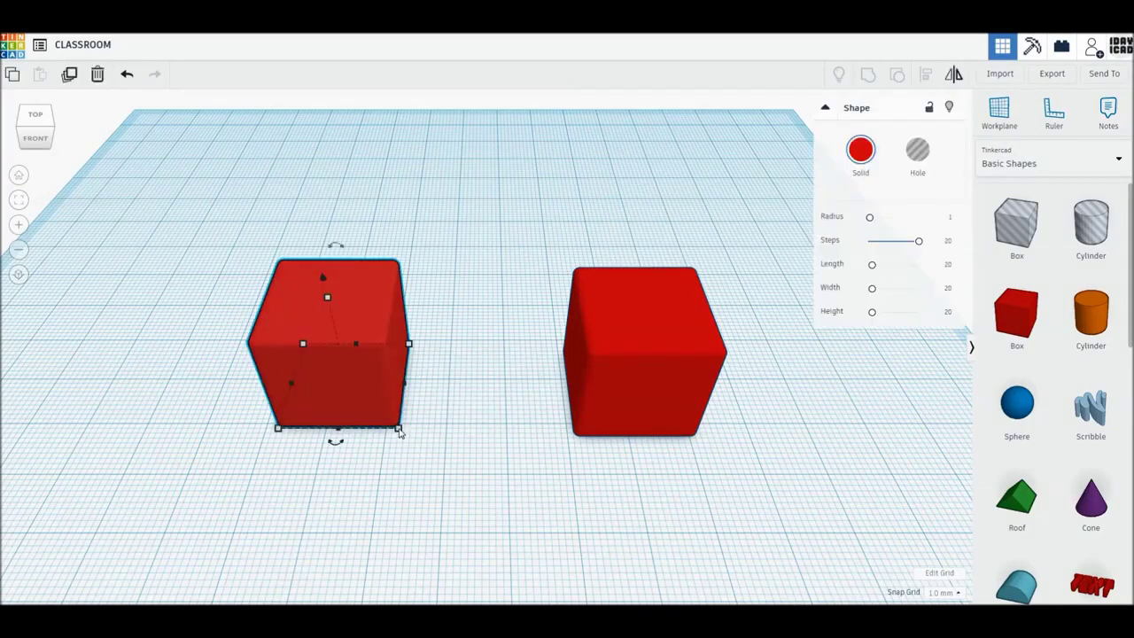
left_click(328, 476)
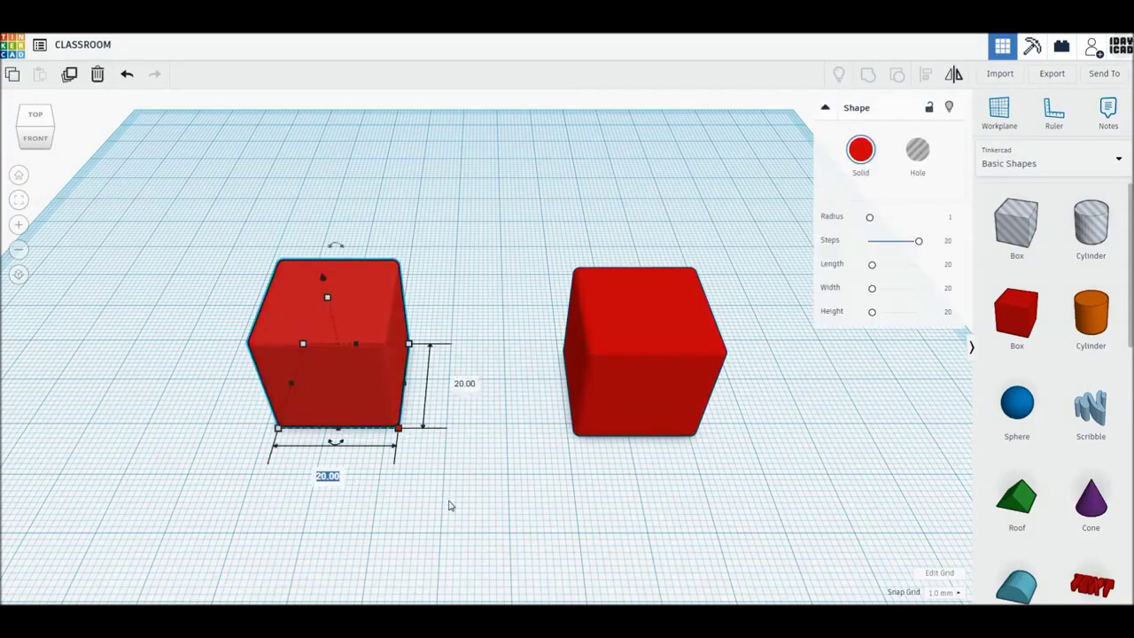
type("1")
key("Return")
left_click(357, 383)
type("1")
key("Return")
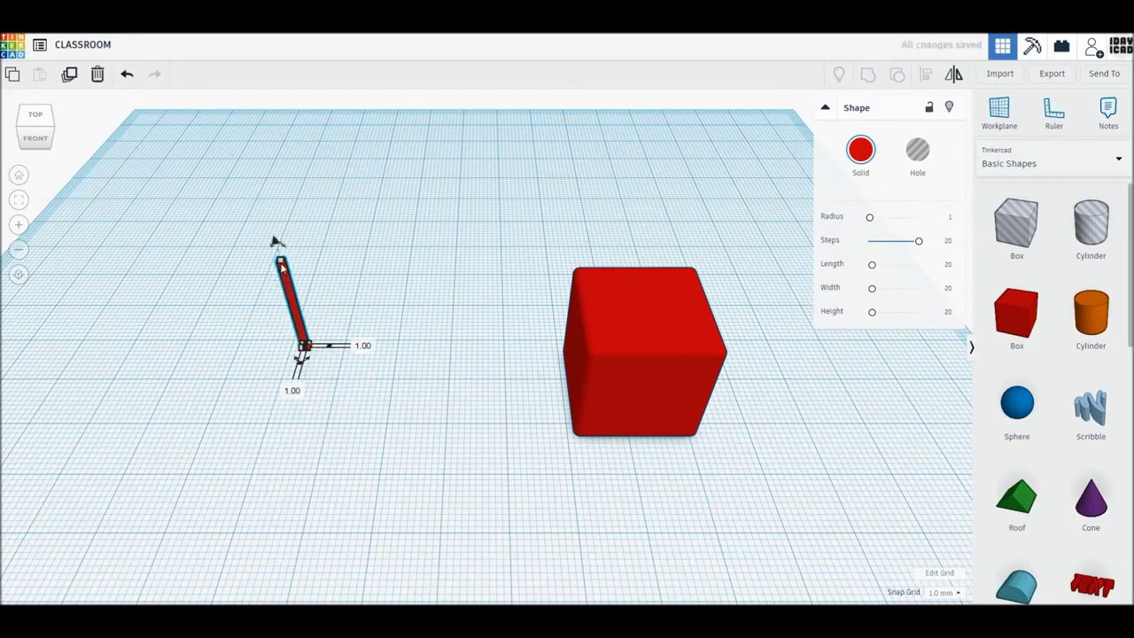
left_click(354, 304)
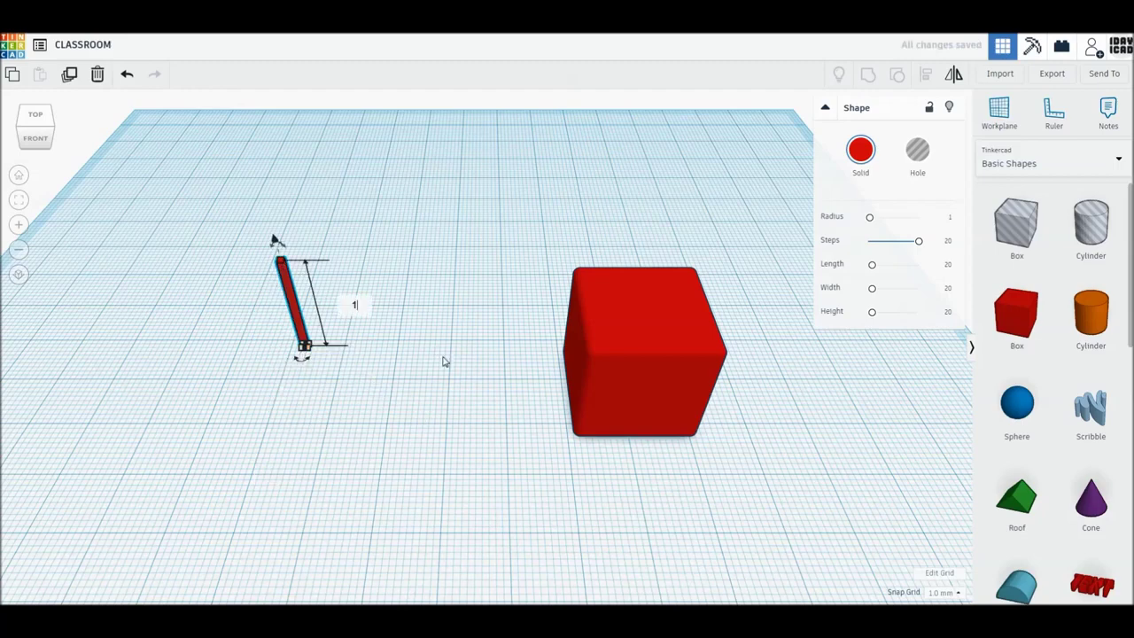
type("16")
key("Return")
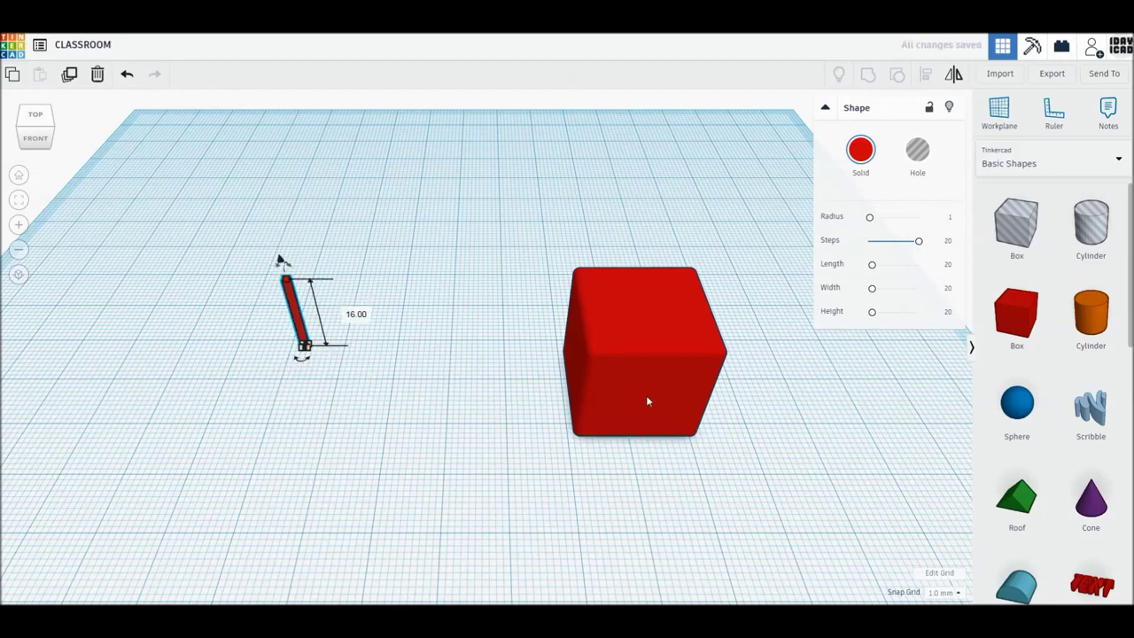
- Flatten the right red cube into a plate 1 mm tall
left_click(581, 398)
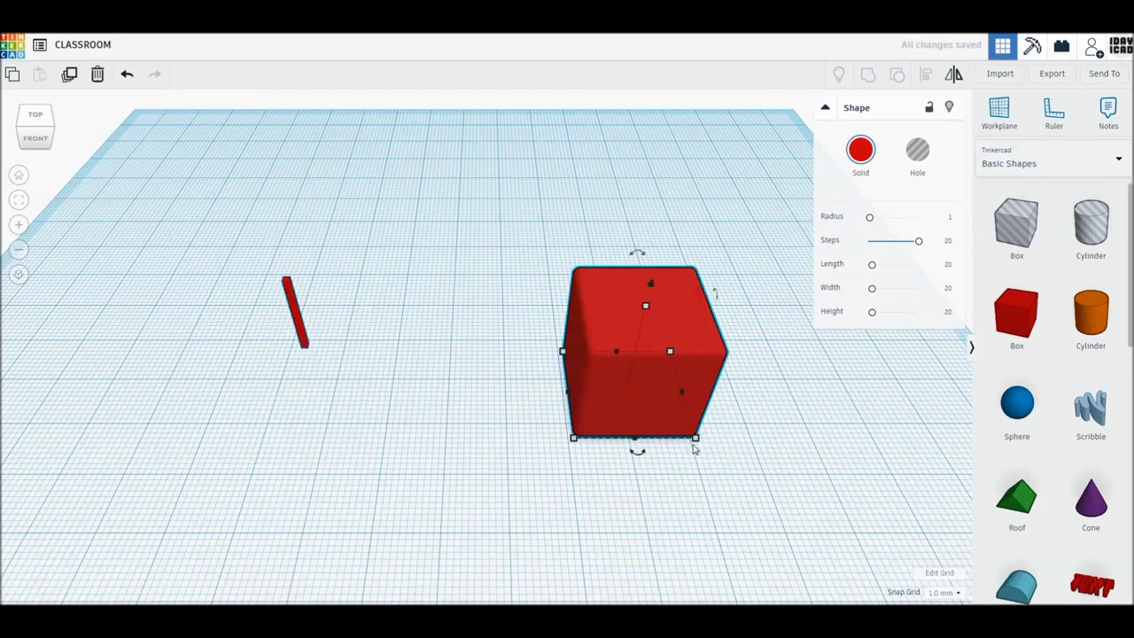
left_click(644, 486)
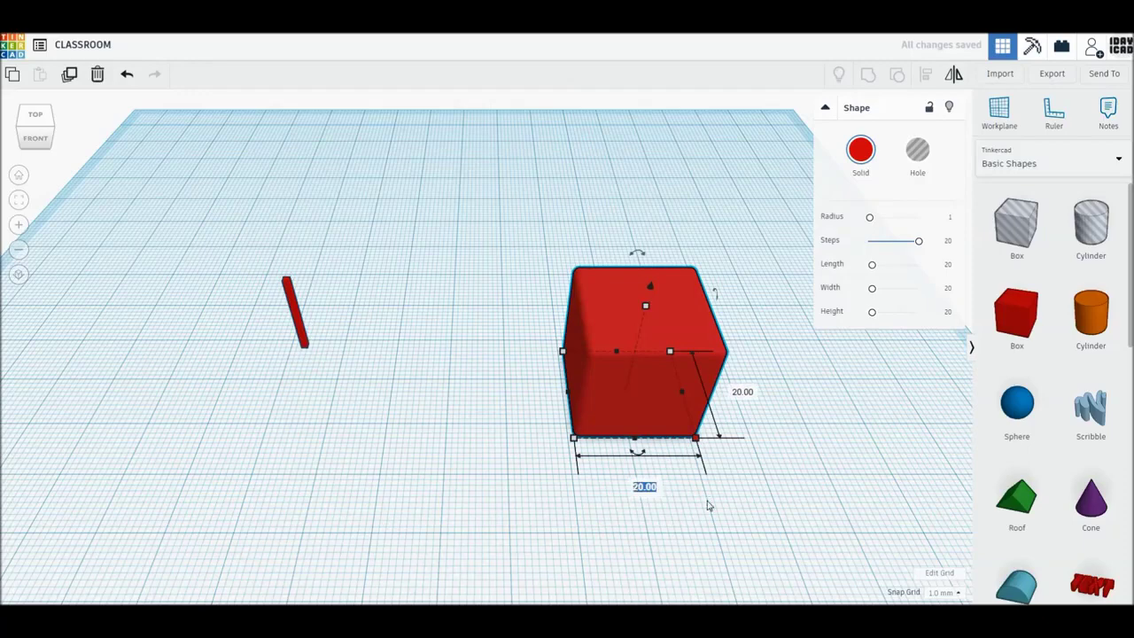
key("Tab")
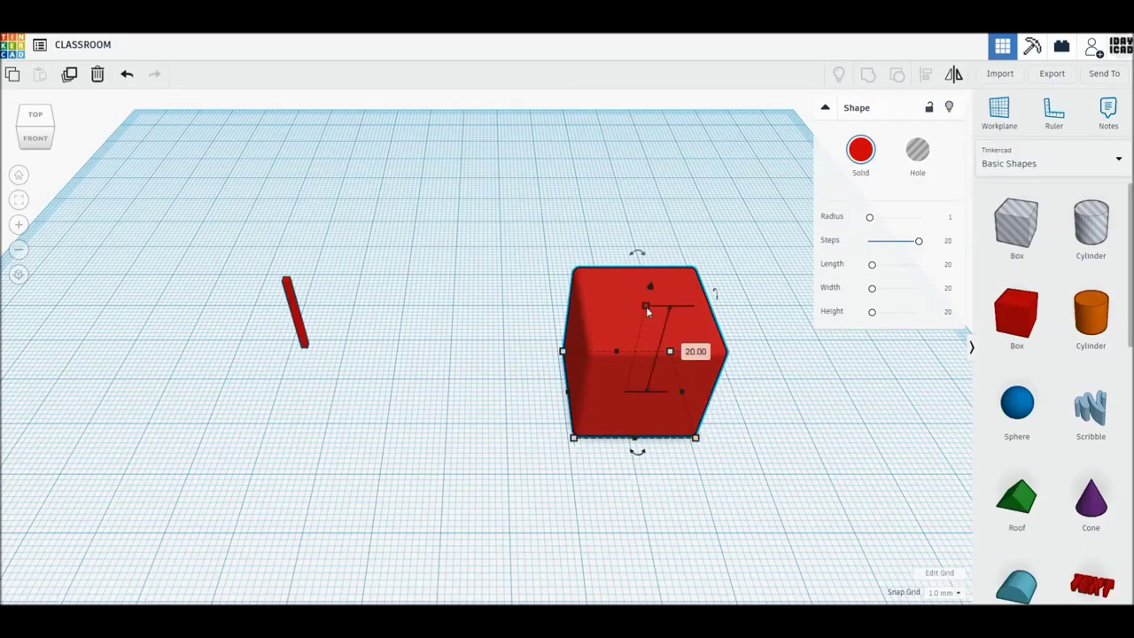
type("1")
key("Return")
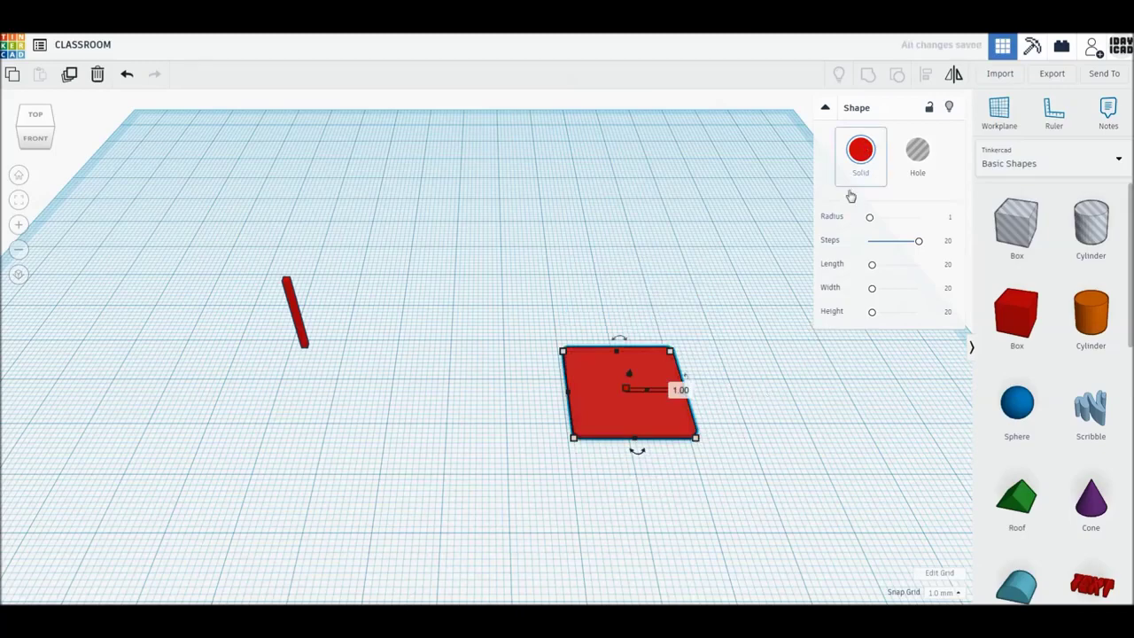
- Colour the plate pale peach and the bar light grey
left_click(860, 150)
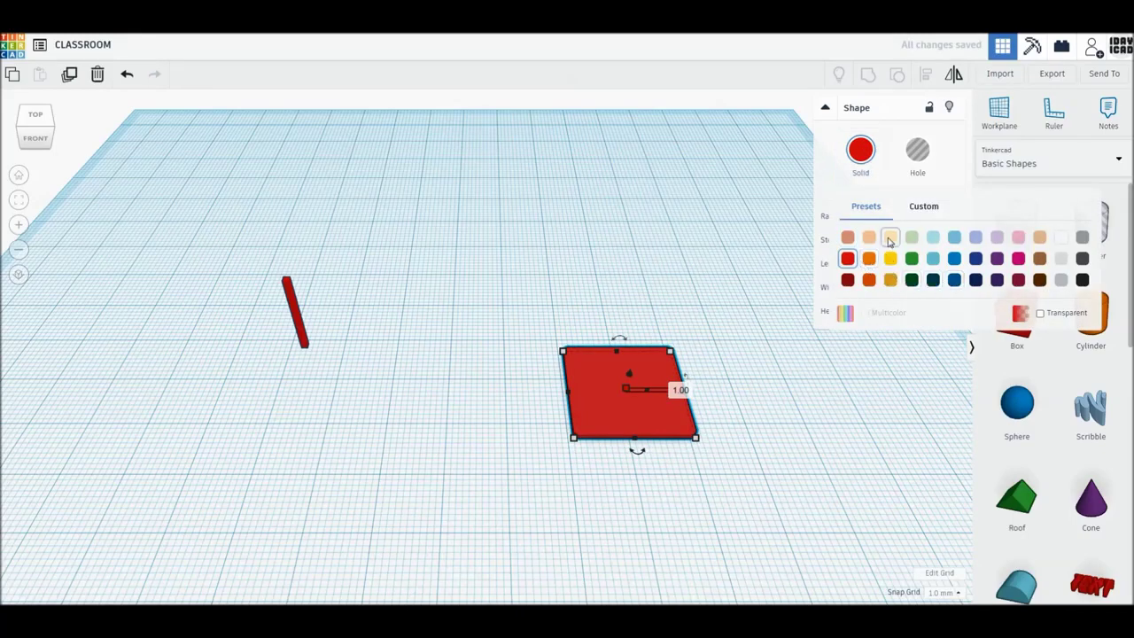
left_click(890, 238)
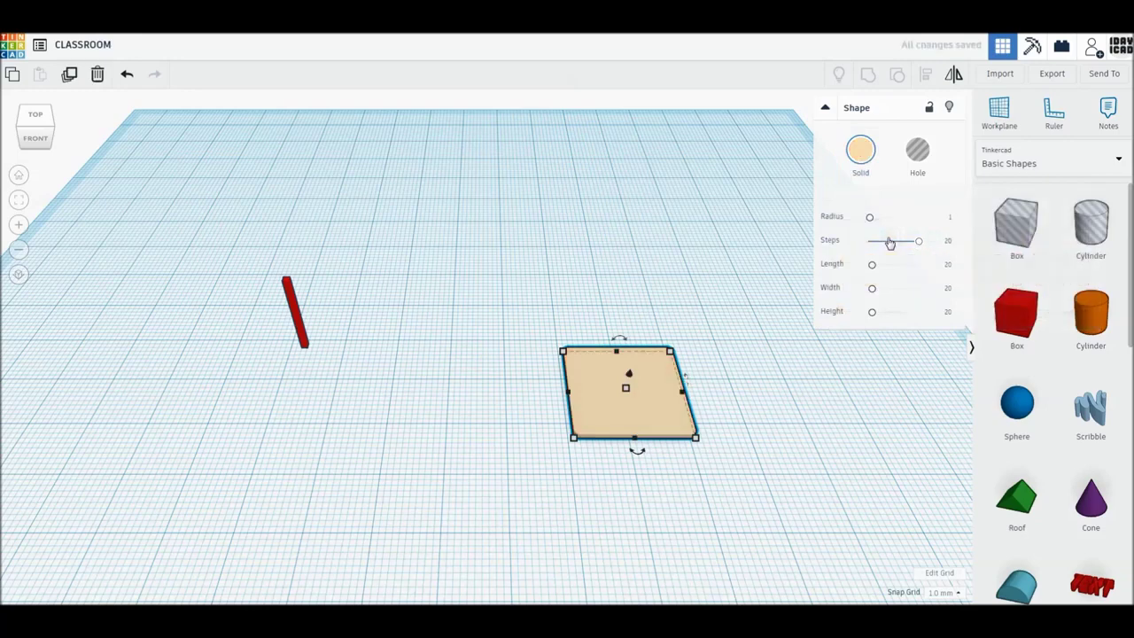
left_click(301, 339)
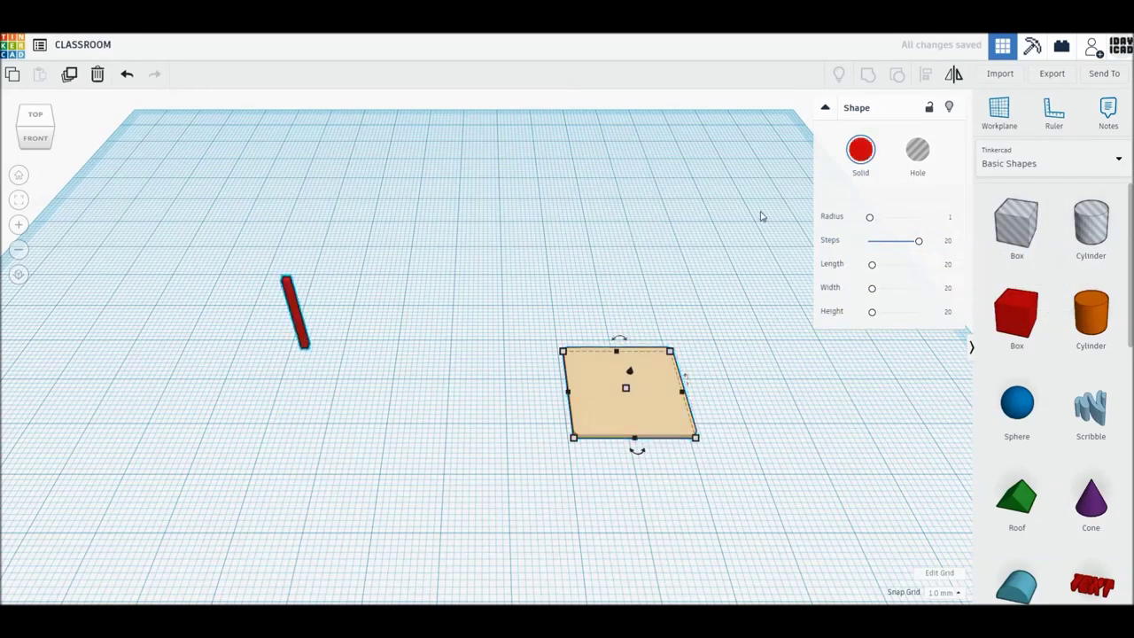
left_click(860, 149)
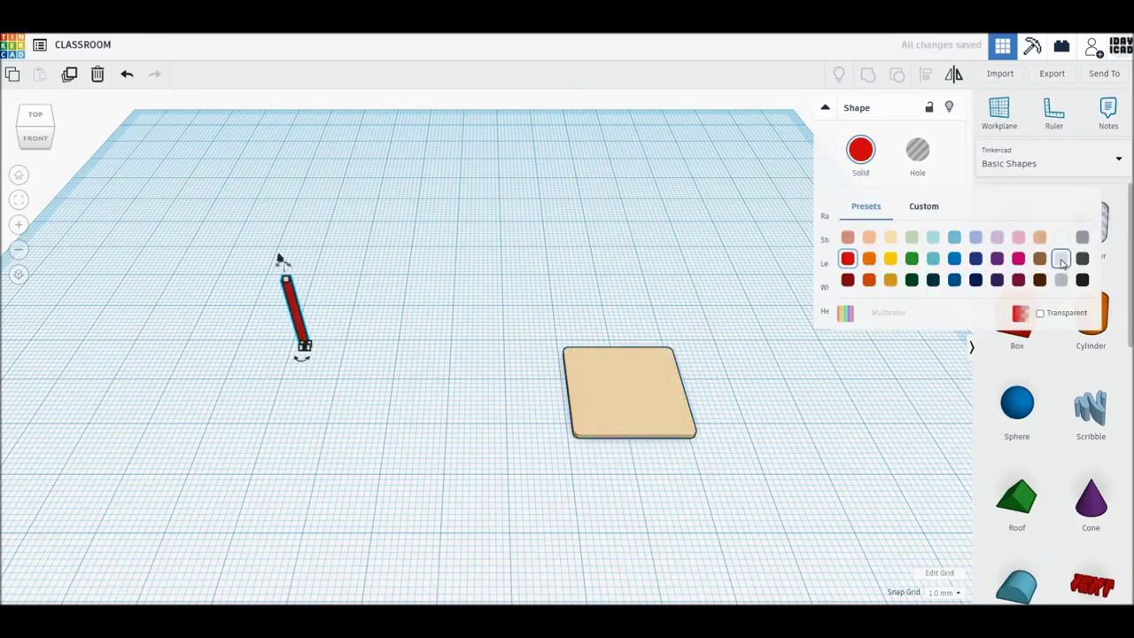
left_click(1061, 280)
left_click(848, 150)
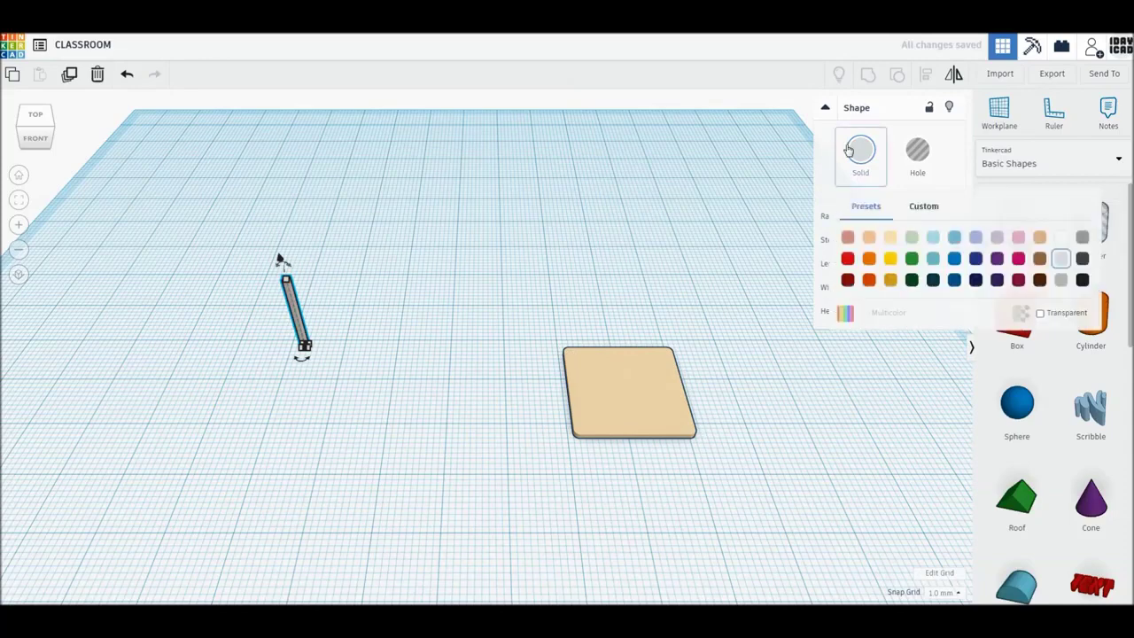
left_click(546, 197)
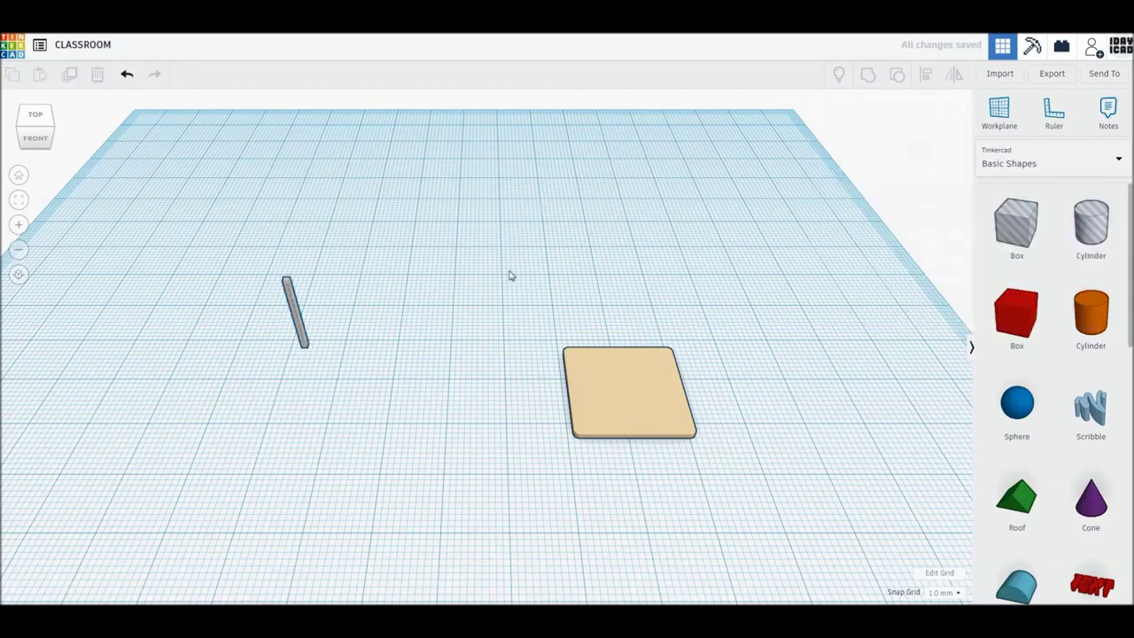
- Duplicate the grey leg, move the copy 16 mm right, and make it 32 tall
left_click(302, 338)
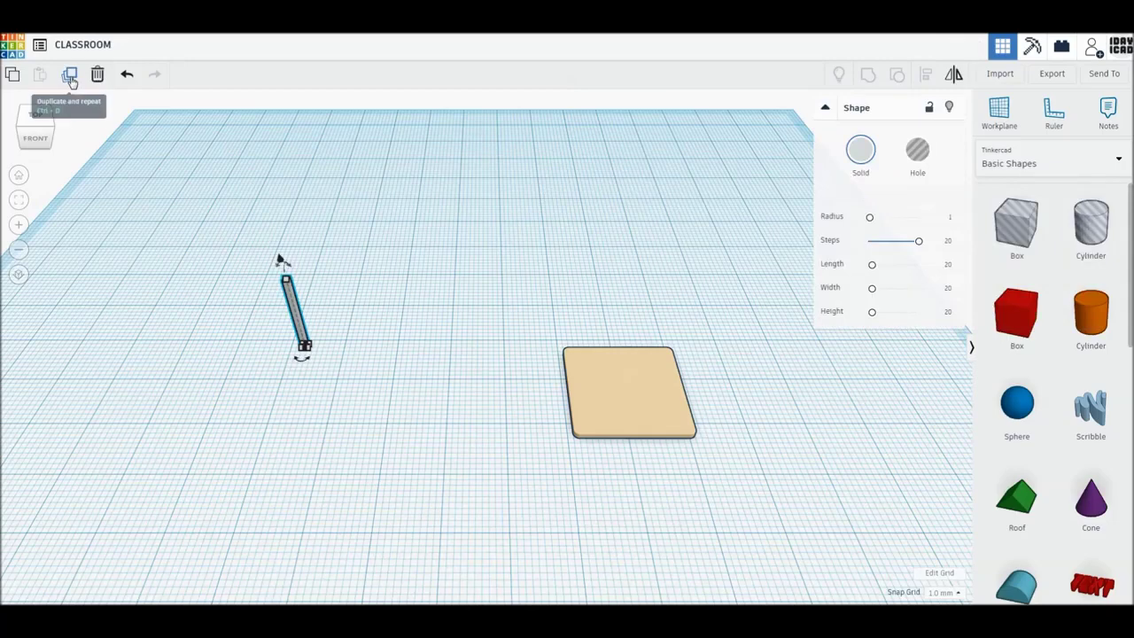
left_click(70, 76)
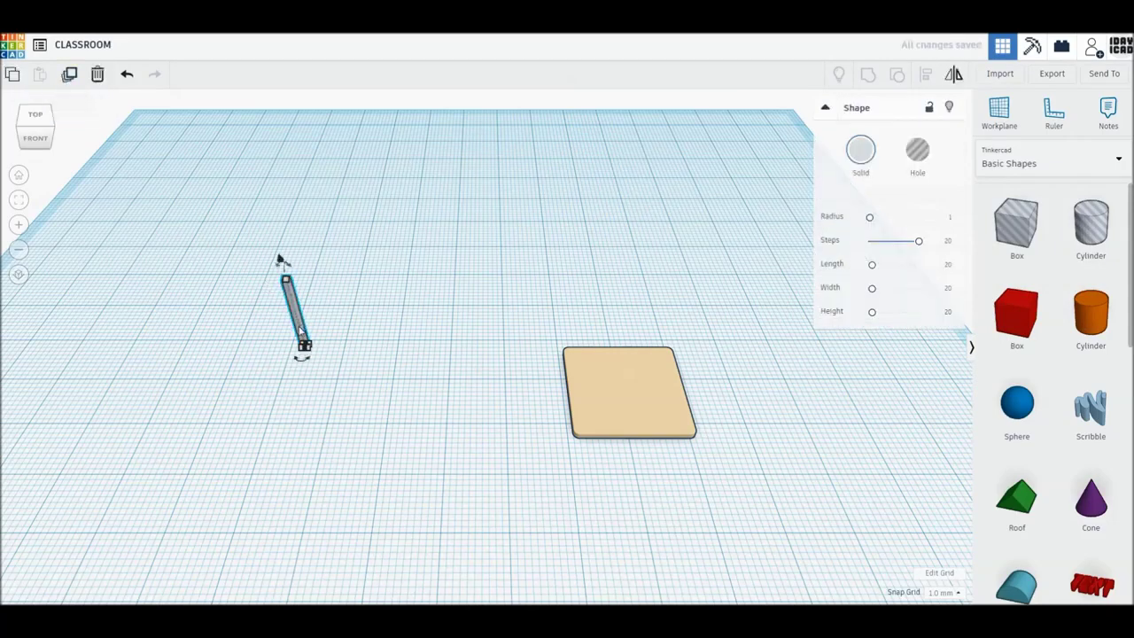
left_click_drag(300, 329, 383, 334)
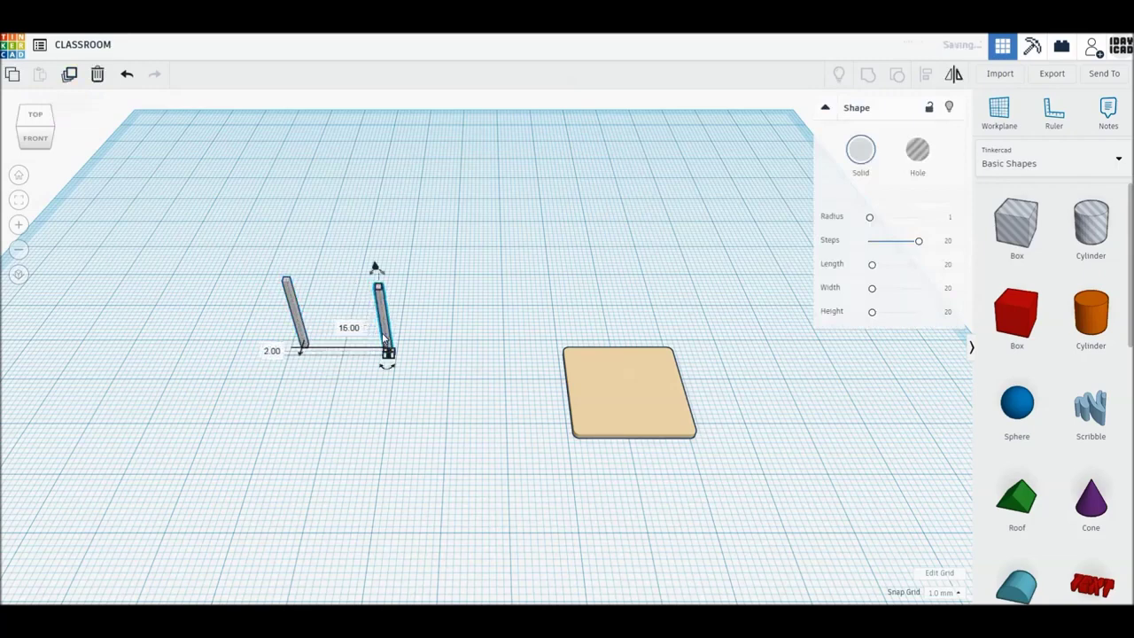
left_click(452, 325)
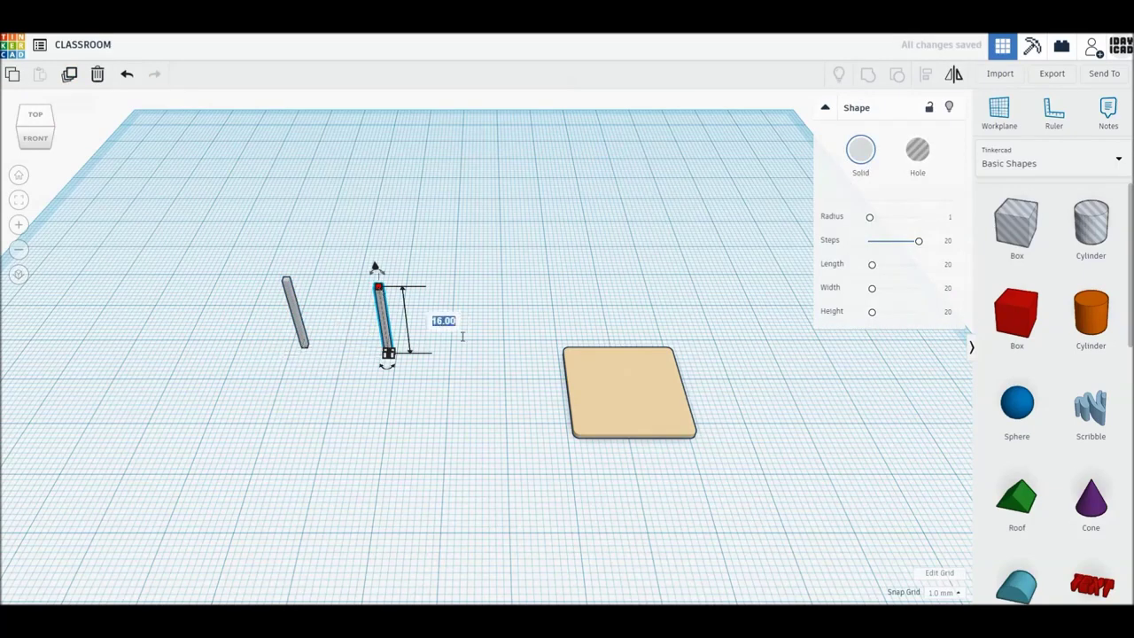
type("32")
key("Return")
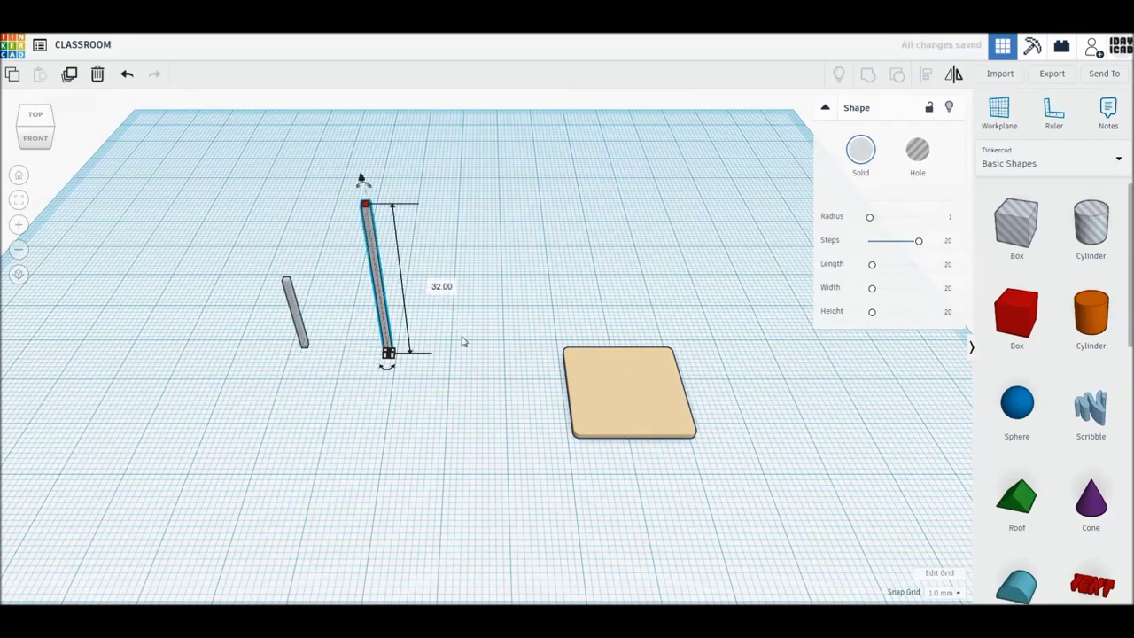
left_click(461, 341)
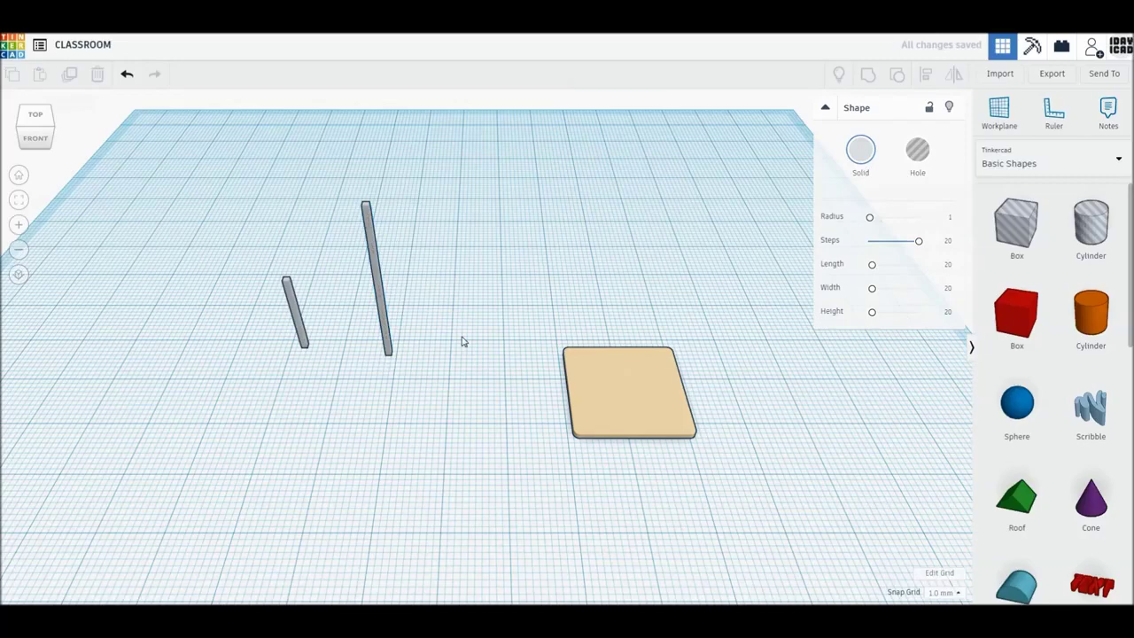
- Raise the tan plate to 17 mm above the workplane, then view from the top
left_click(586, 405)
key("Left")
key("Left")
key("Left")
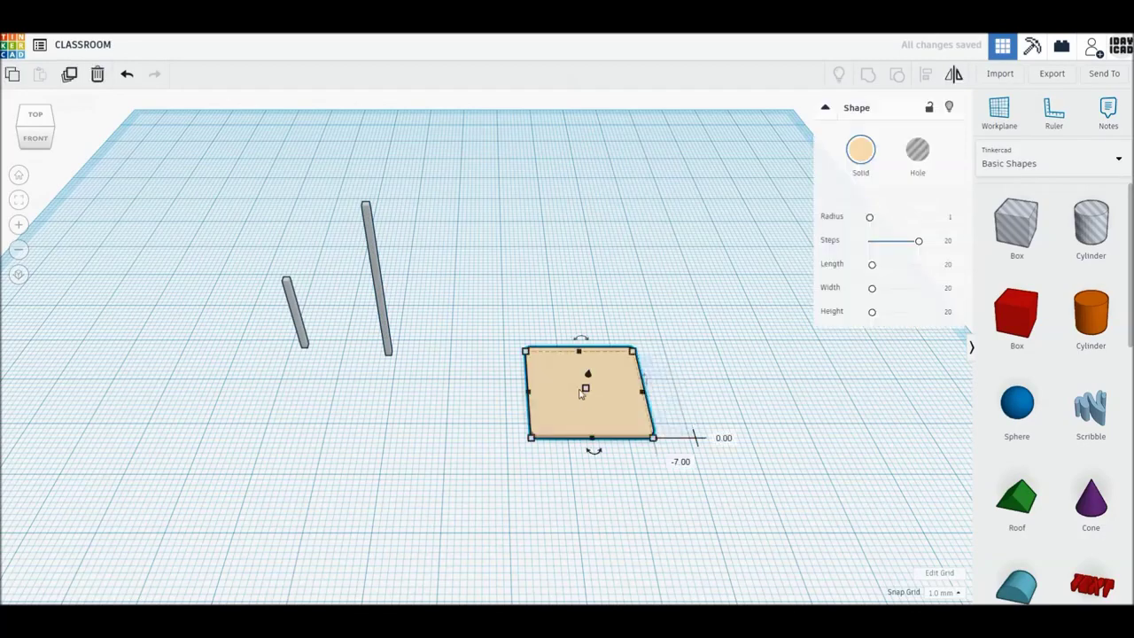
key("Up")
key("Up")
key("Up")
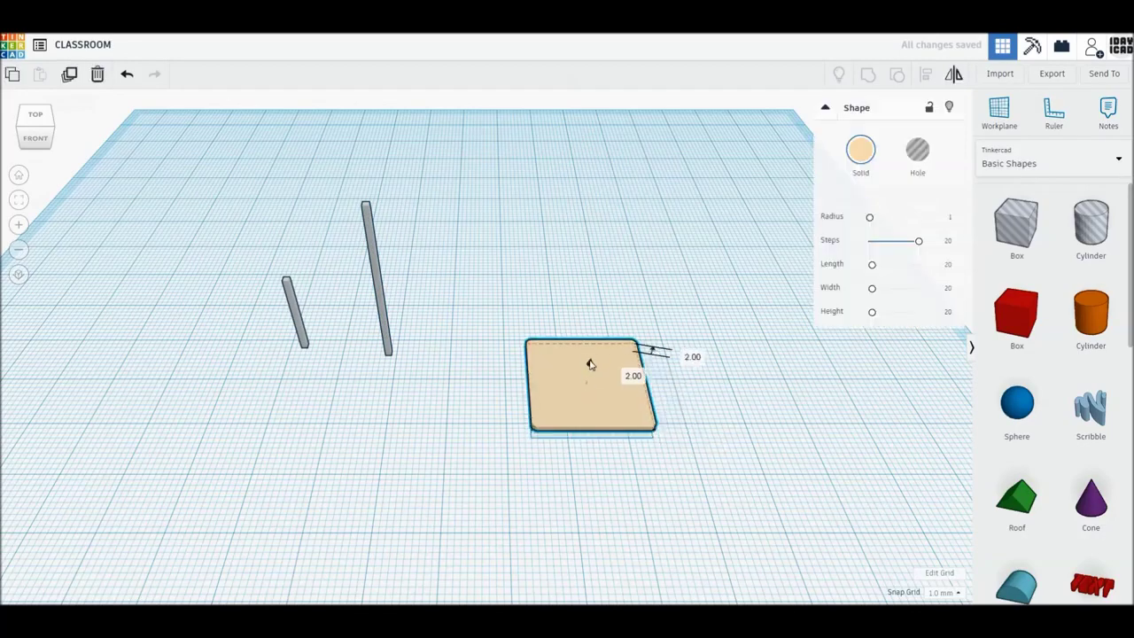
left_click(692, 354)
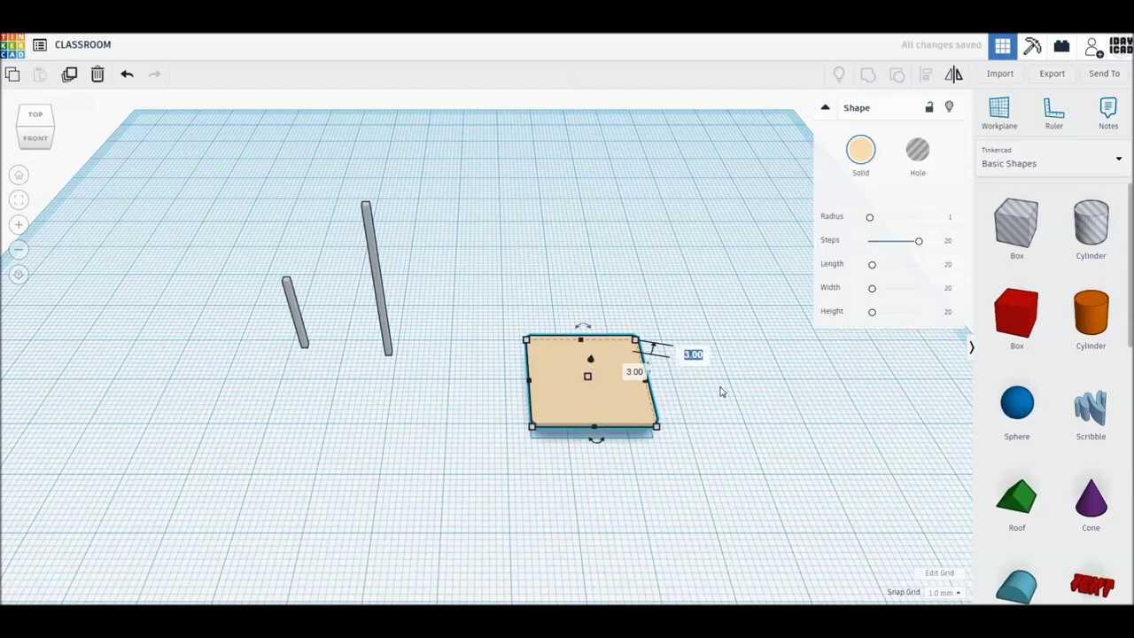
type("1")
type("7")
key("Return")
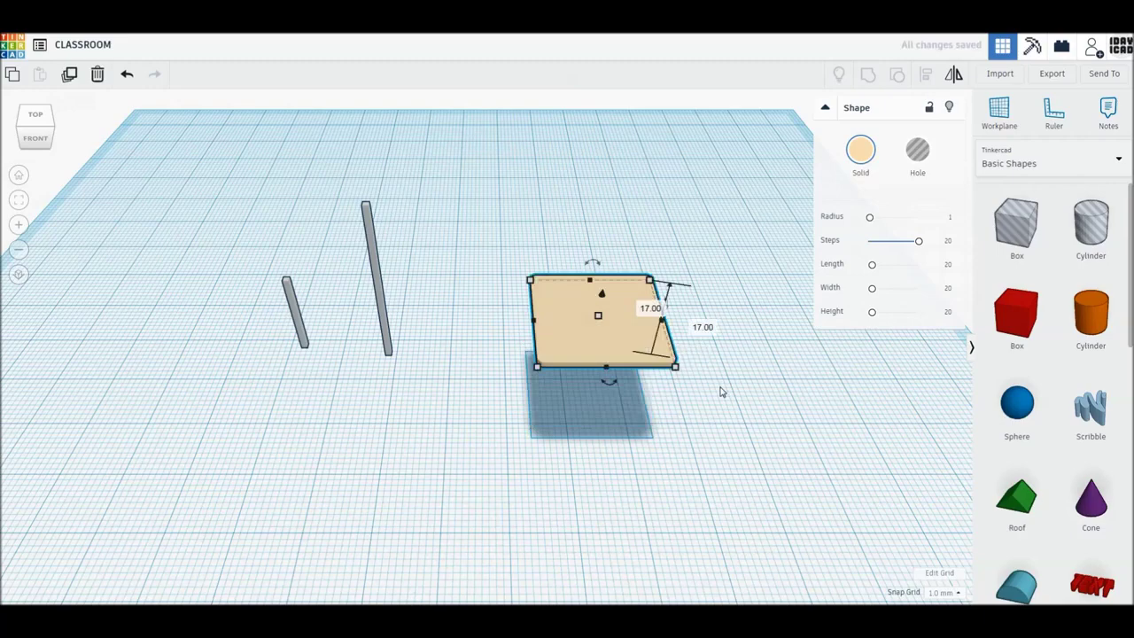
left_click(33, 117)
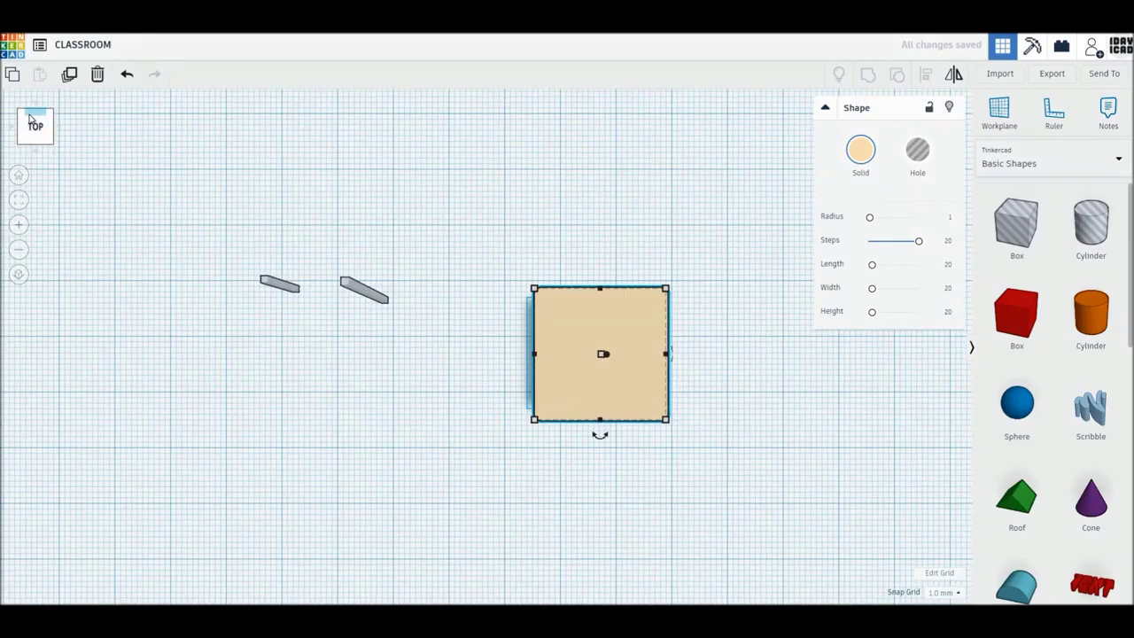
- In orthographic view, move the seat toward the legs and place legs at its two left corners
left_click(17, 276)
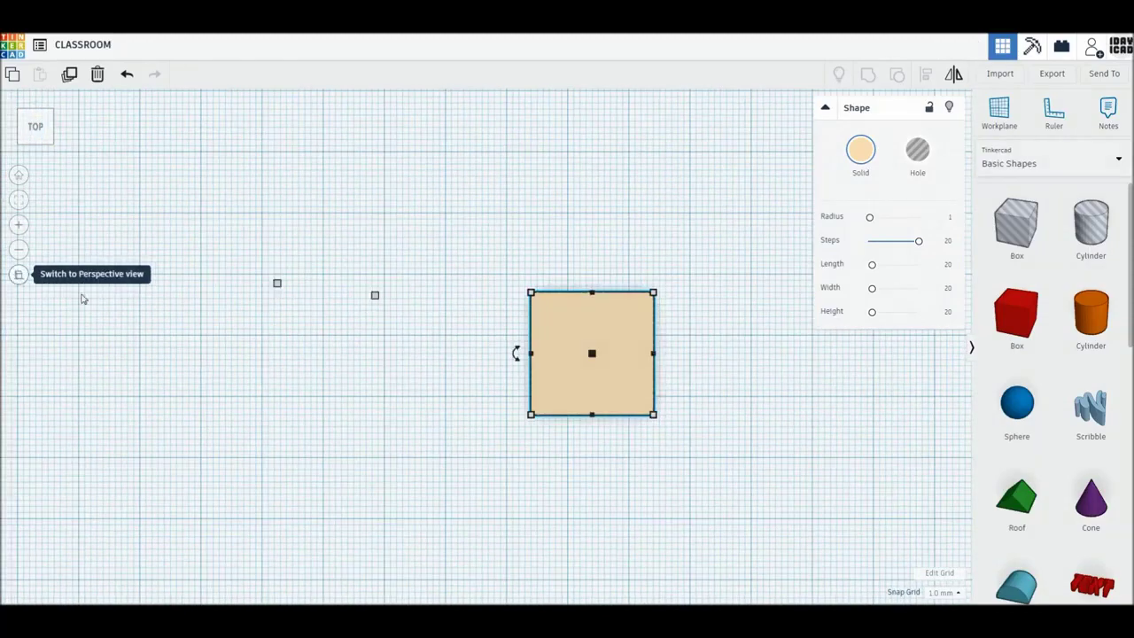
left_click(372, 378)
scroll(422, 377, "up", 2)
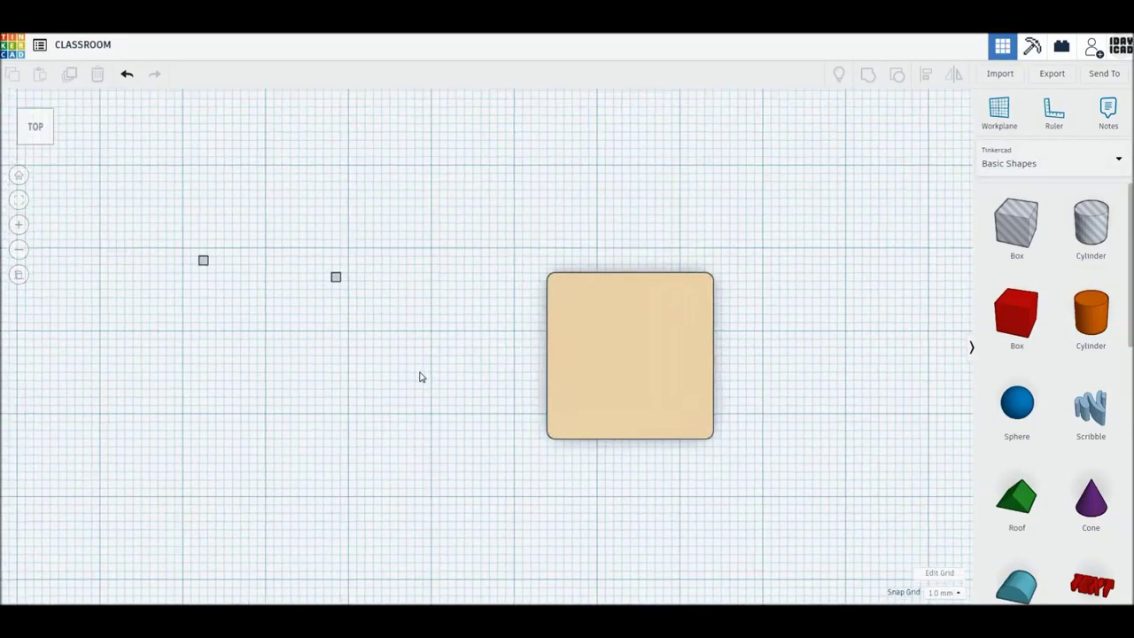
scroll(421, 377, "up", 2)
left_click_drag(586, 356, 422, 338)
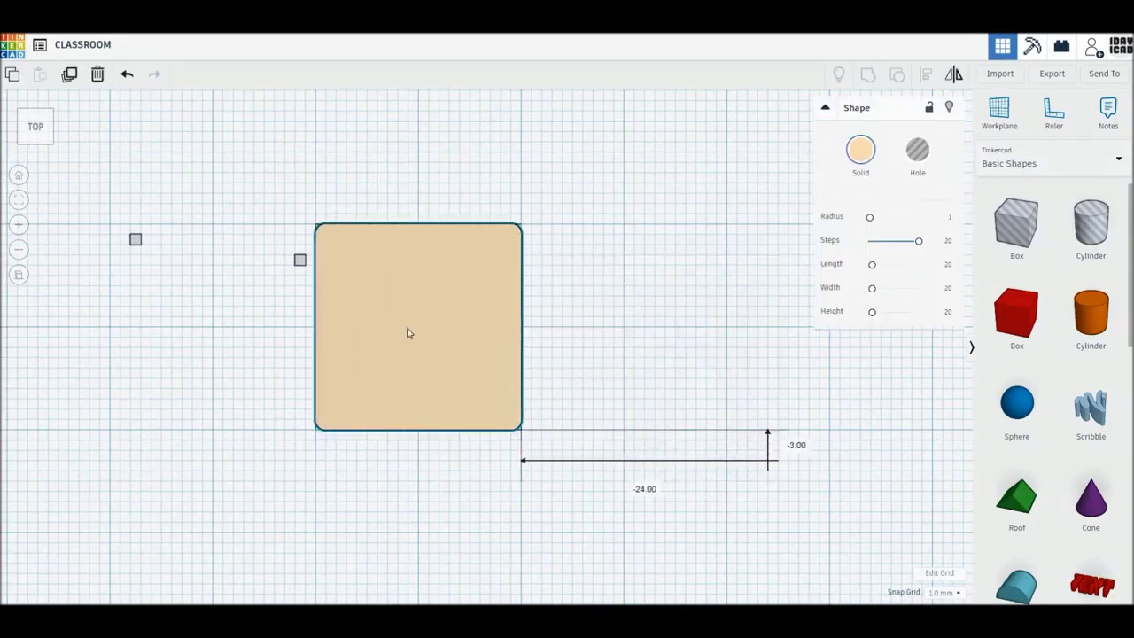
left_click_drag(300, 261, 331, 243)
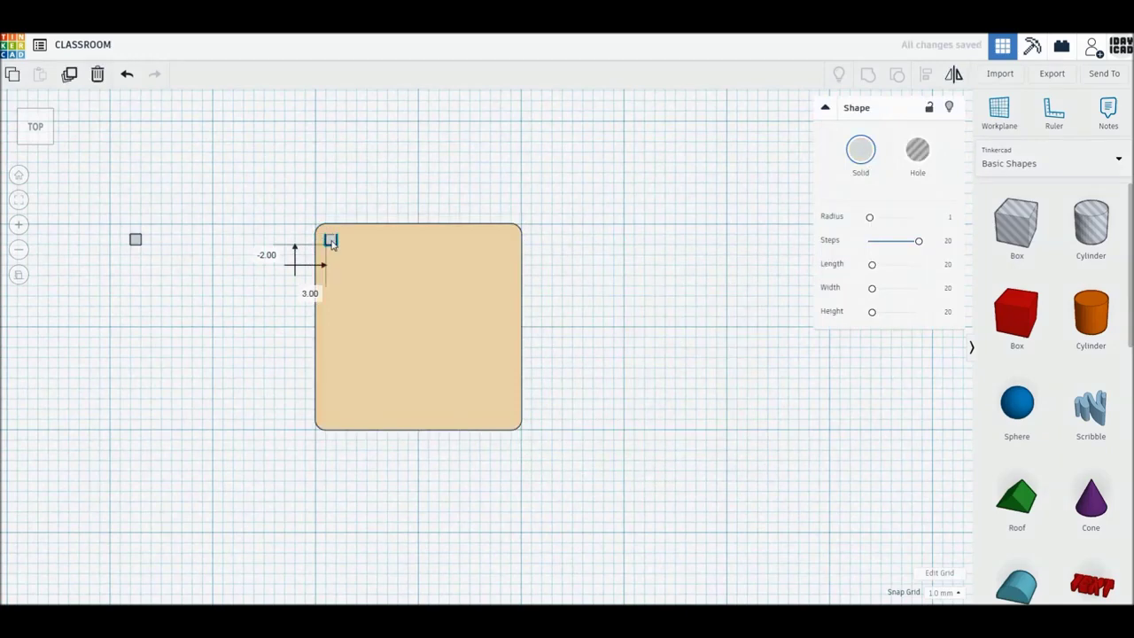
left_click_drag(137, 240, 328, 423)
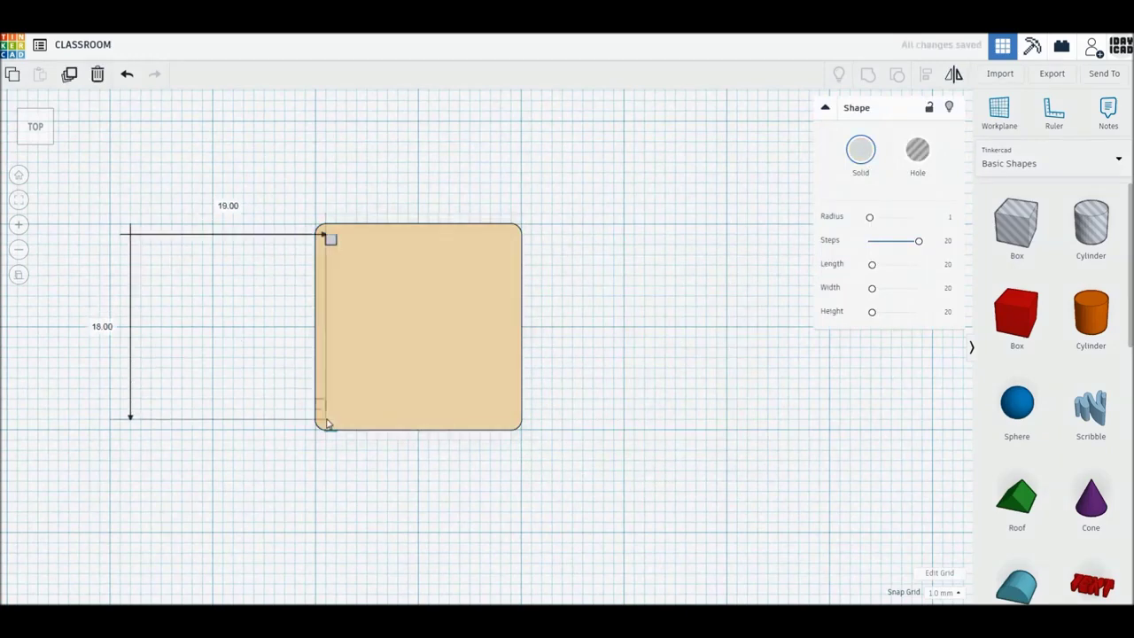
left_click_drag(328, 423, 330, 444)
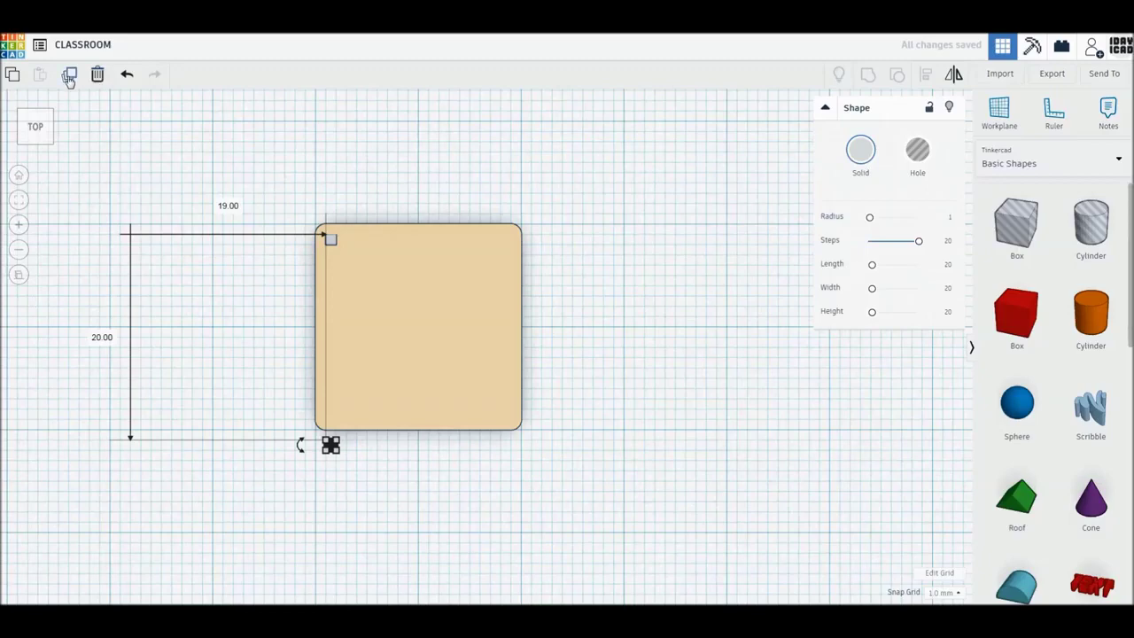
- Duplicate the short and tall legs for the remaining corners, then orbit to a 3D view
left_click(69, 76)
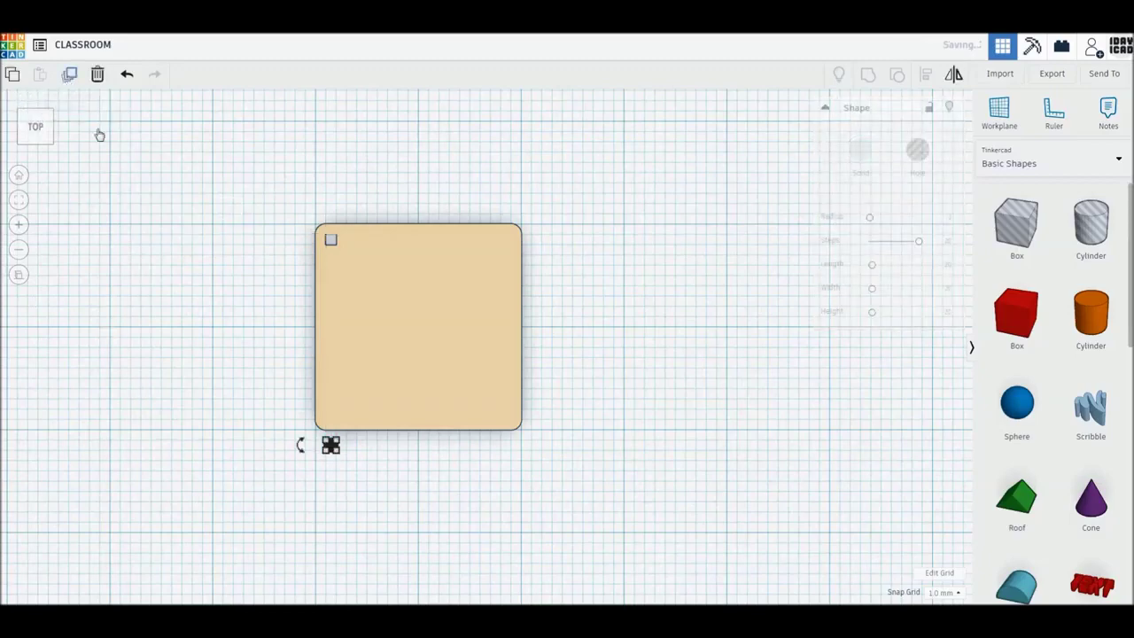
left_click(377, 462)
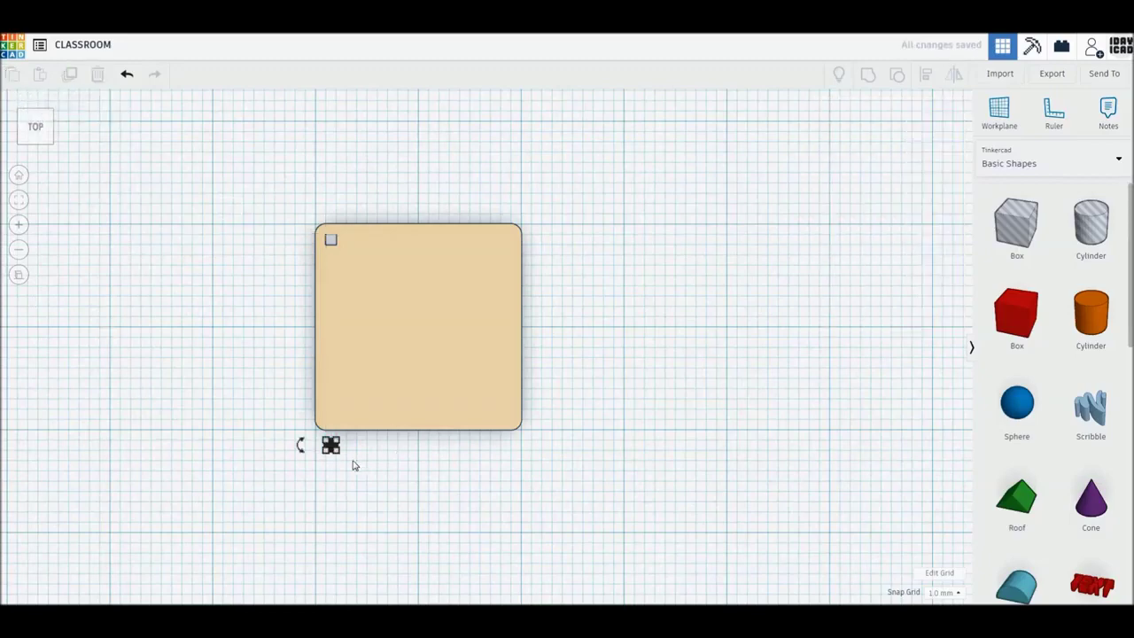
left_click(489, 426)
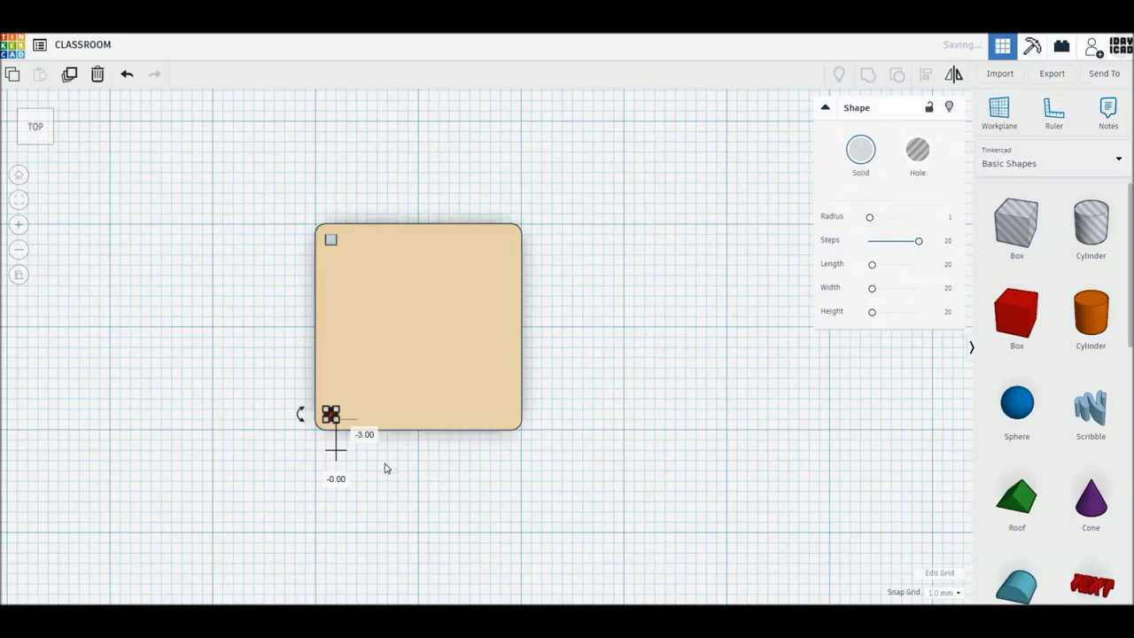
left_click(330, 241)
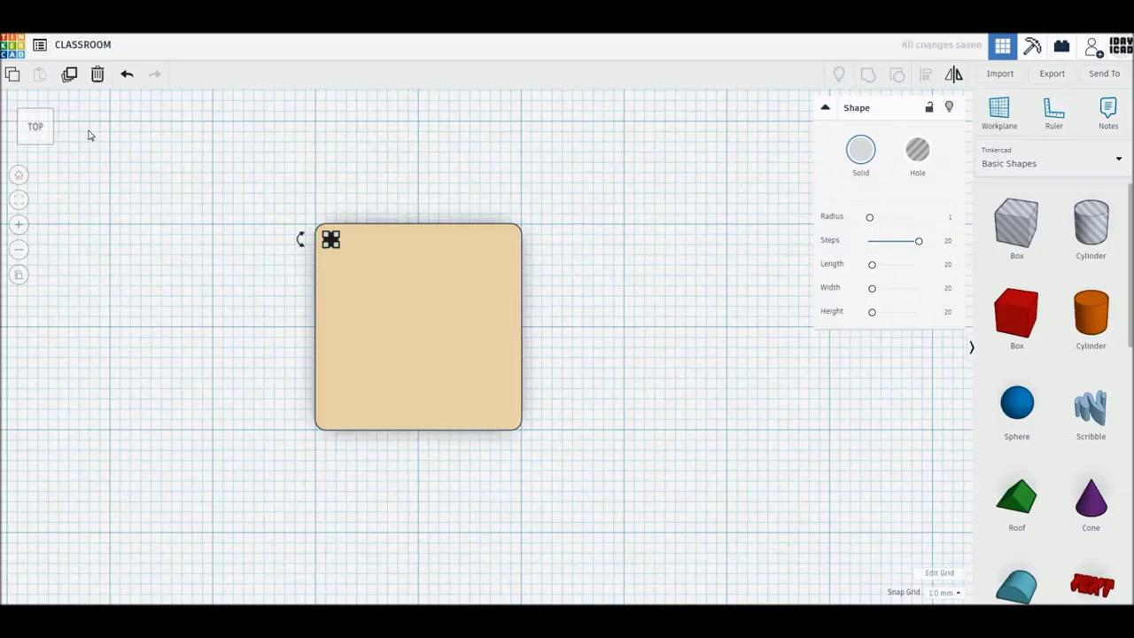
left_click(69, 76)
left_click(220, 261)
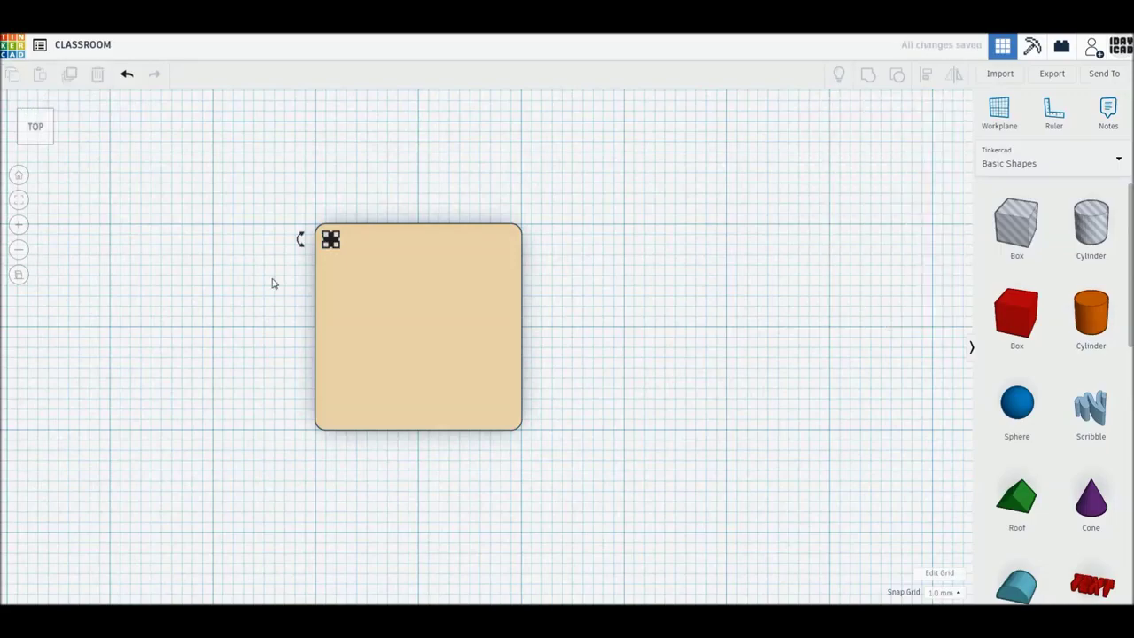
left_click(347, 244)
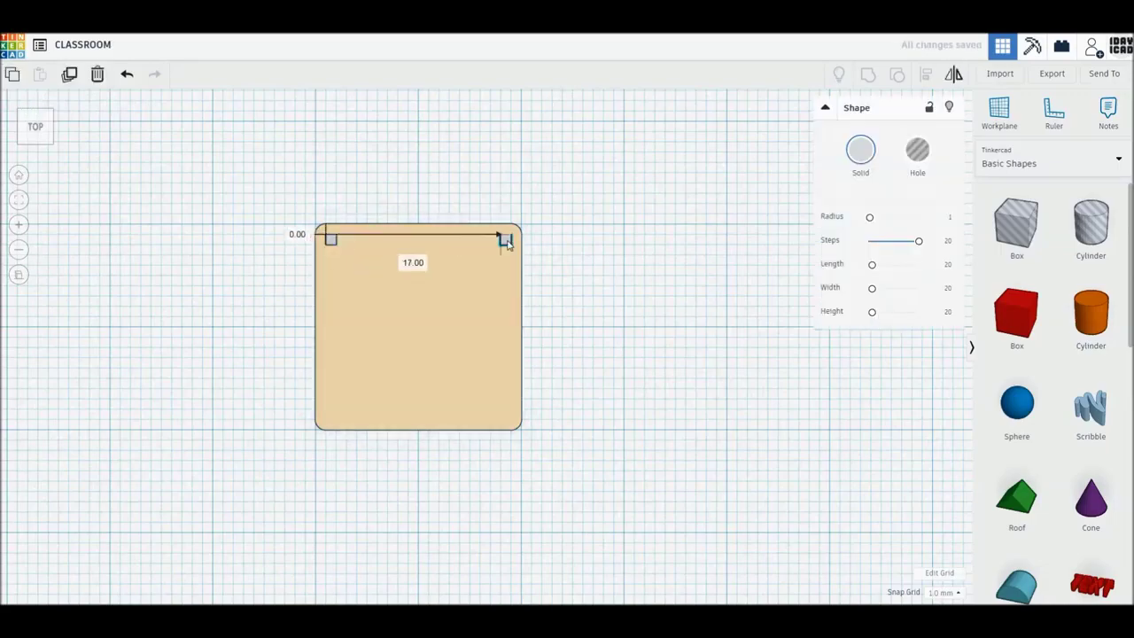
left_click(191, 380)
mouse_move(243, 425)
right_mouse_down()
mouse_move(367, 395)
mouse_move(400, 327)
right_mouse_up()
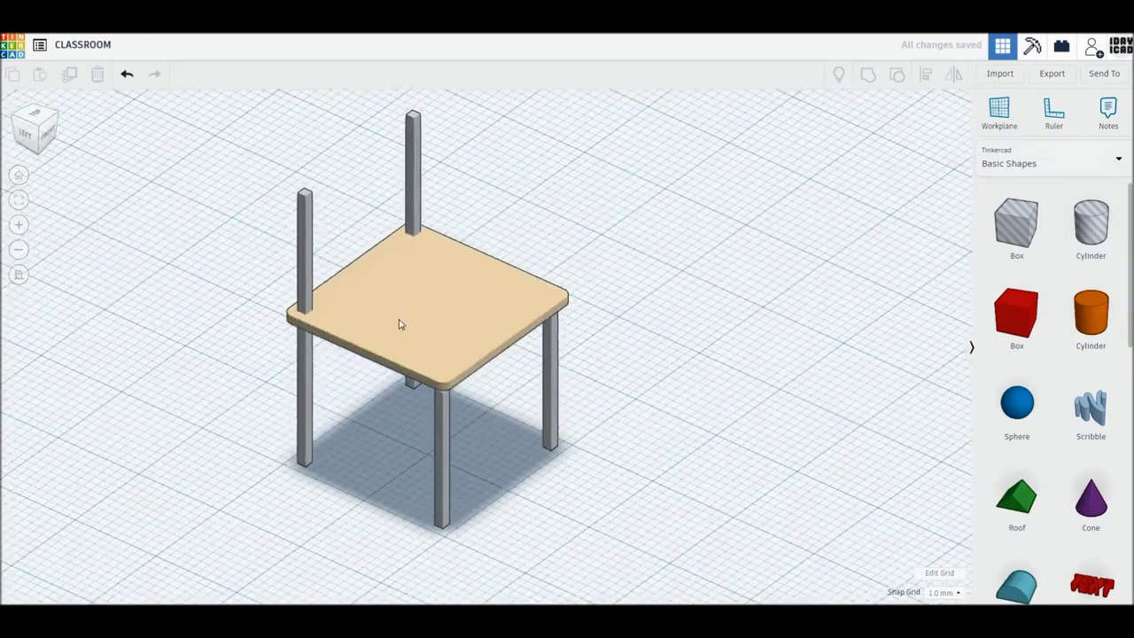
- From a side view, drop the tan seat onto the tops of the short legs
left_click(399, 325)
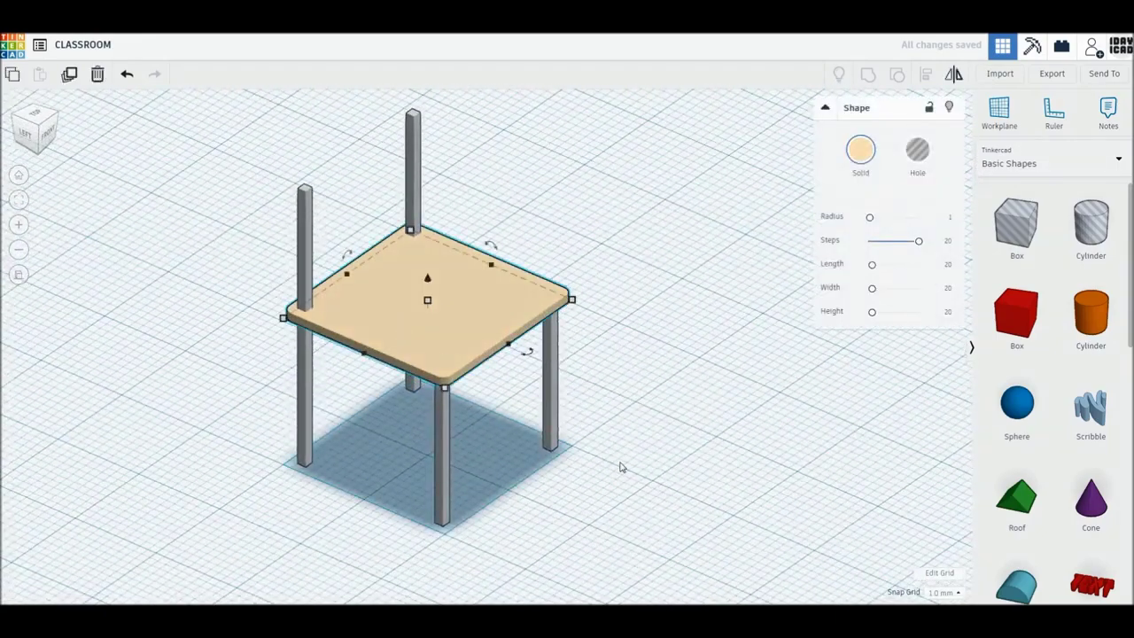
left_click(537, 481)
right_click_drag(536, 481, 552, 425)
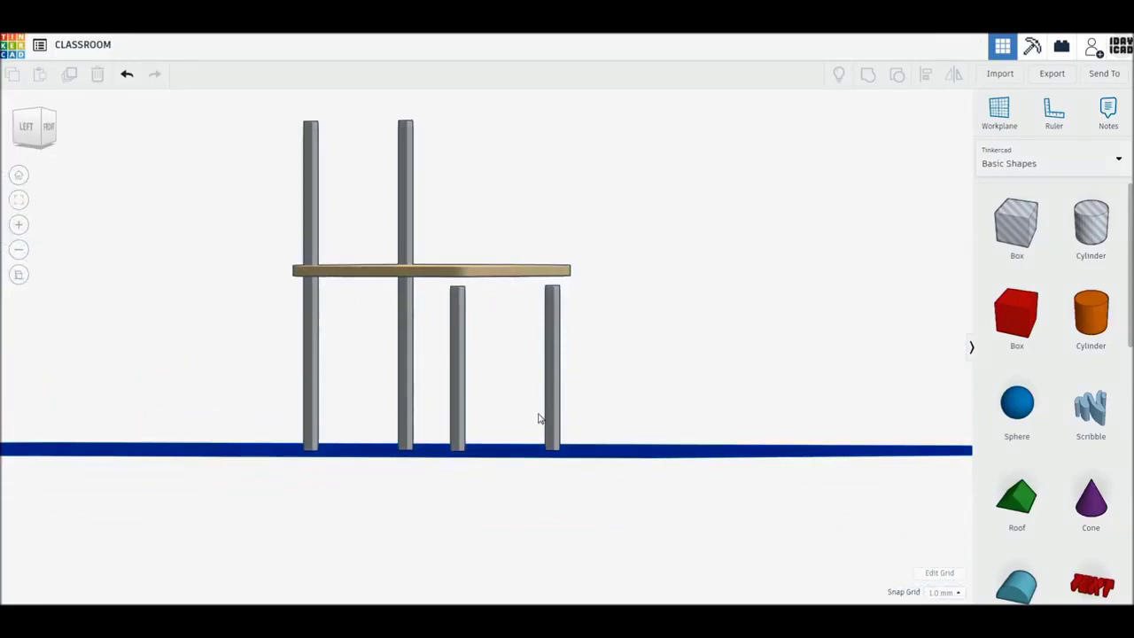
left_click(454, 276)
left_click_drag(432, 246, 432, 251)
left_click(552, 231)
left_click(416, 288)
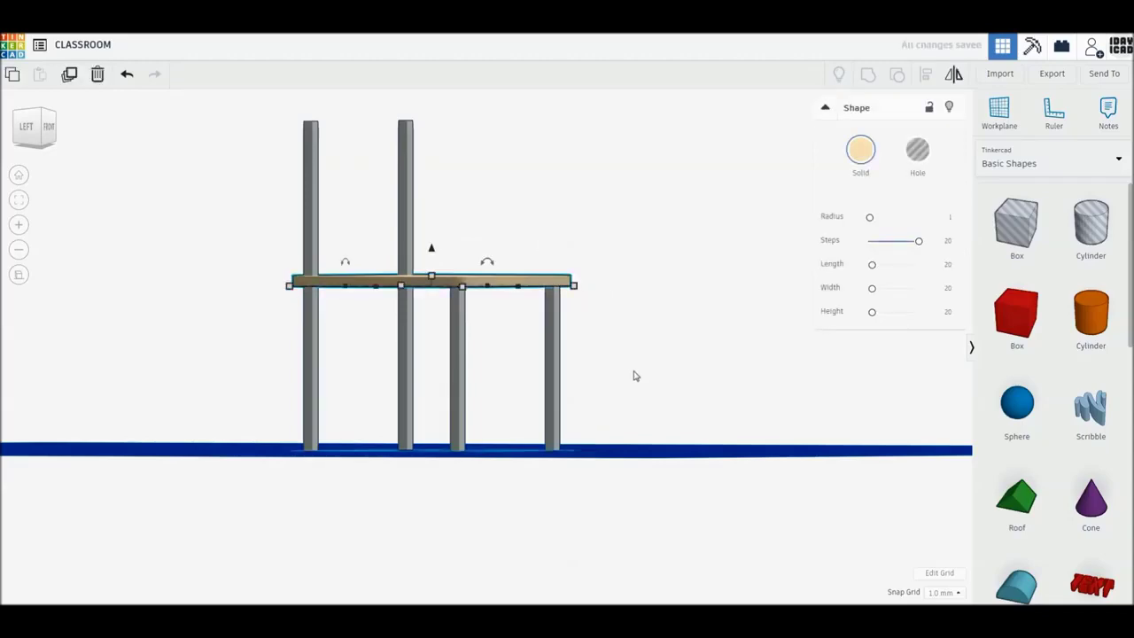
right_click_drag(632, 374, 632, 392)
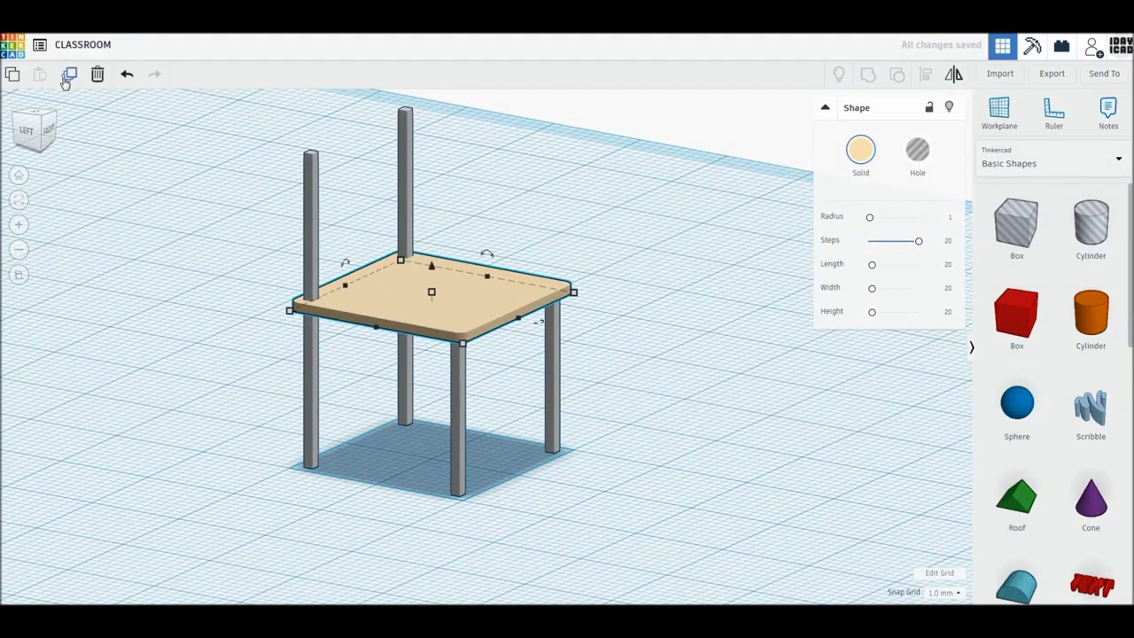
- Duplicate the seat and reshape the copy into a tall strip along the back edge
left_click(67, 78)
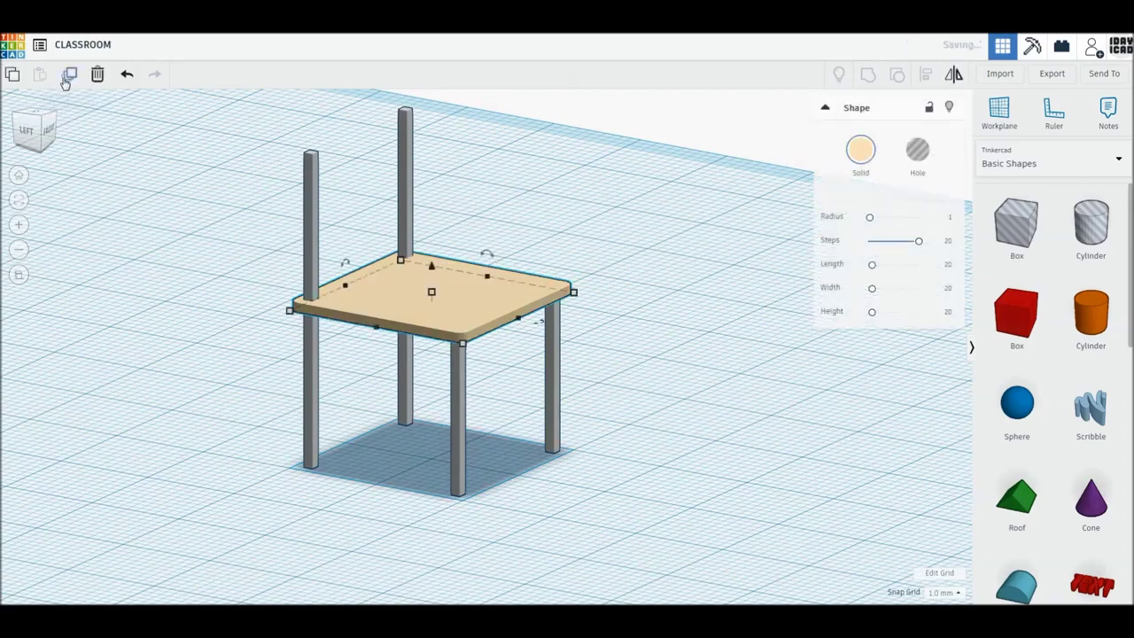
left_click_drag(486, 251, 486, 255)
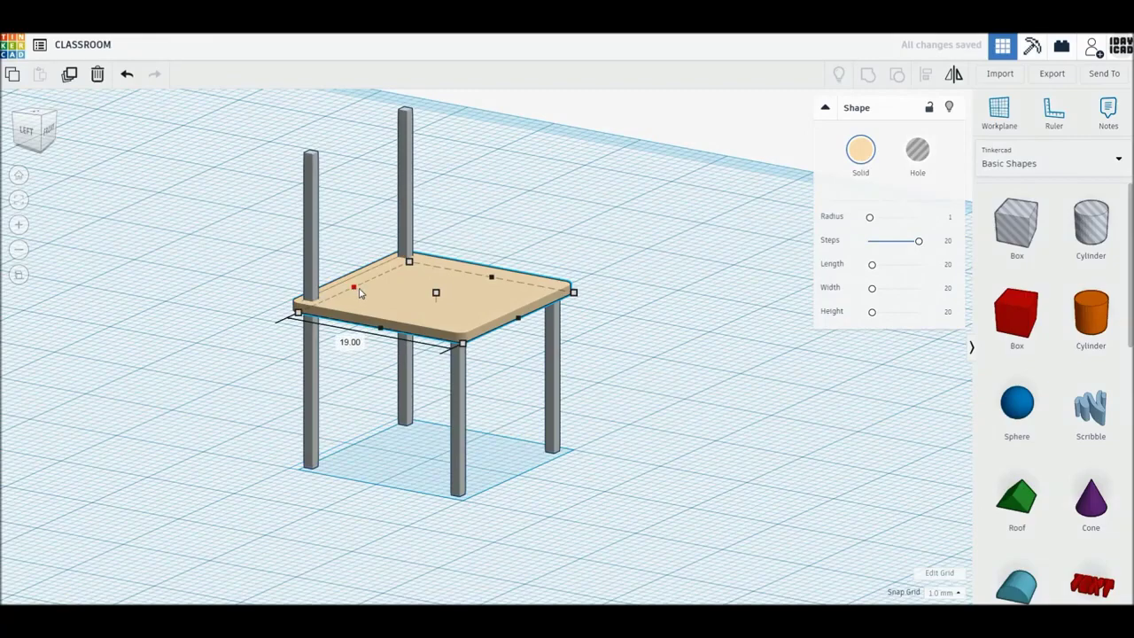
left_click_drag(359, 293, 363, 294)
right_click_drag(361, 292, 488, 426)
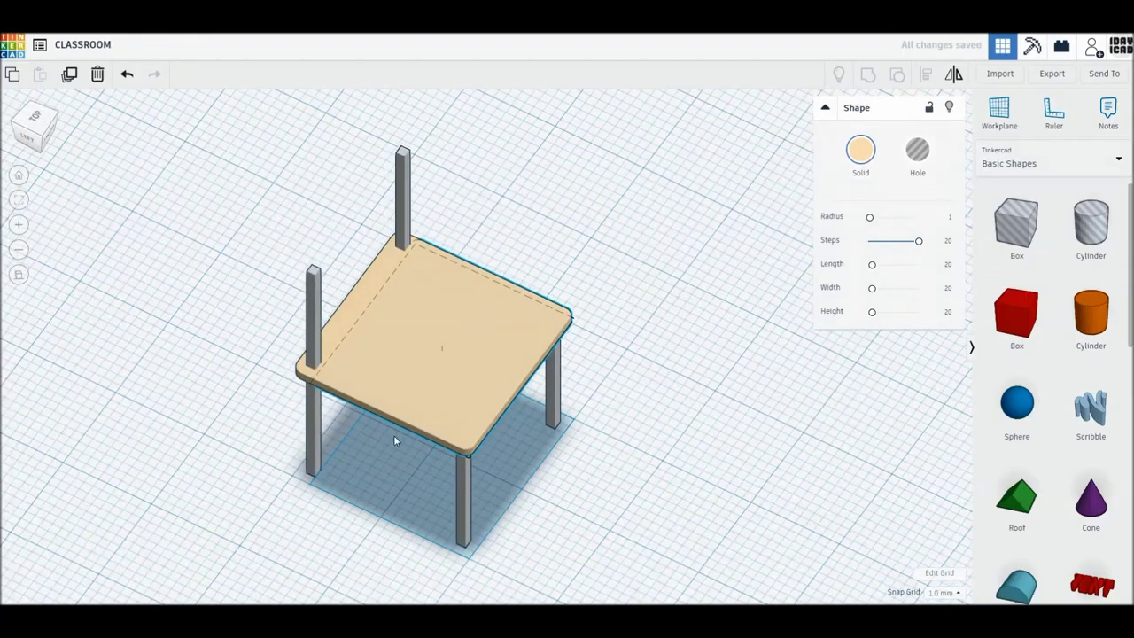
left_click_drag(521, 399, 369, 321)
left_click_drag(367, 317, 369, 279)
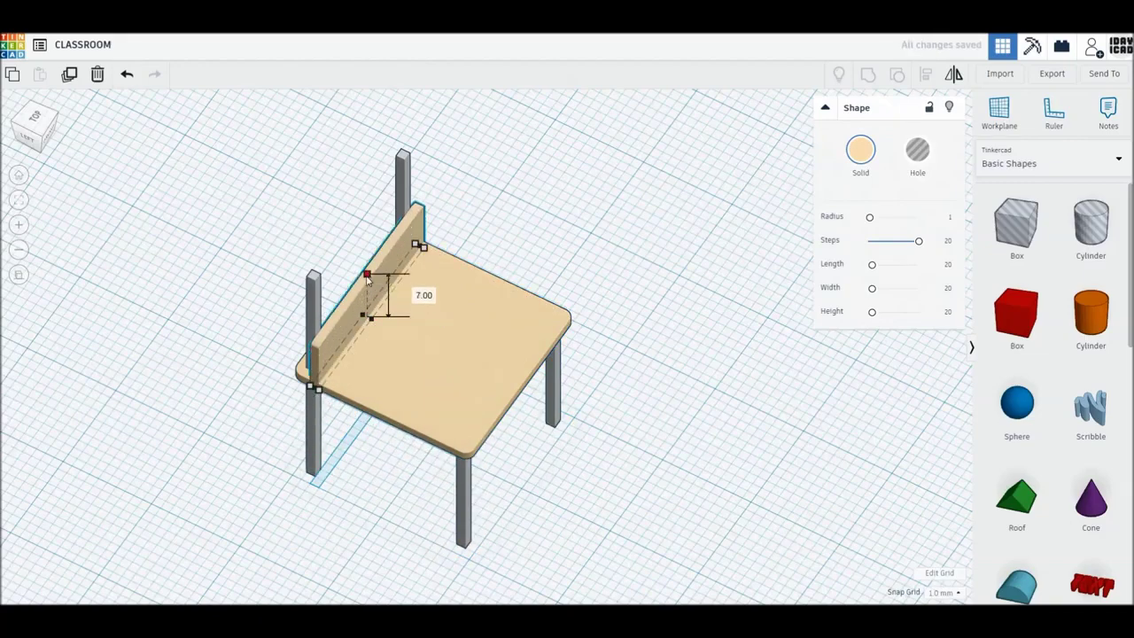
- Lift the backrest to 24 elevation between the rear posts and check it from a low angle
mouse_move(459, 460)
right_mouse_down()
mouse_move(385, 411)
mouse_move(445, 409)
mouse_move(448, 434)
right_mouse_up()
middle_click_drag(447, 434, 454, 465)
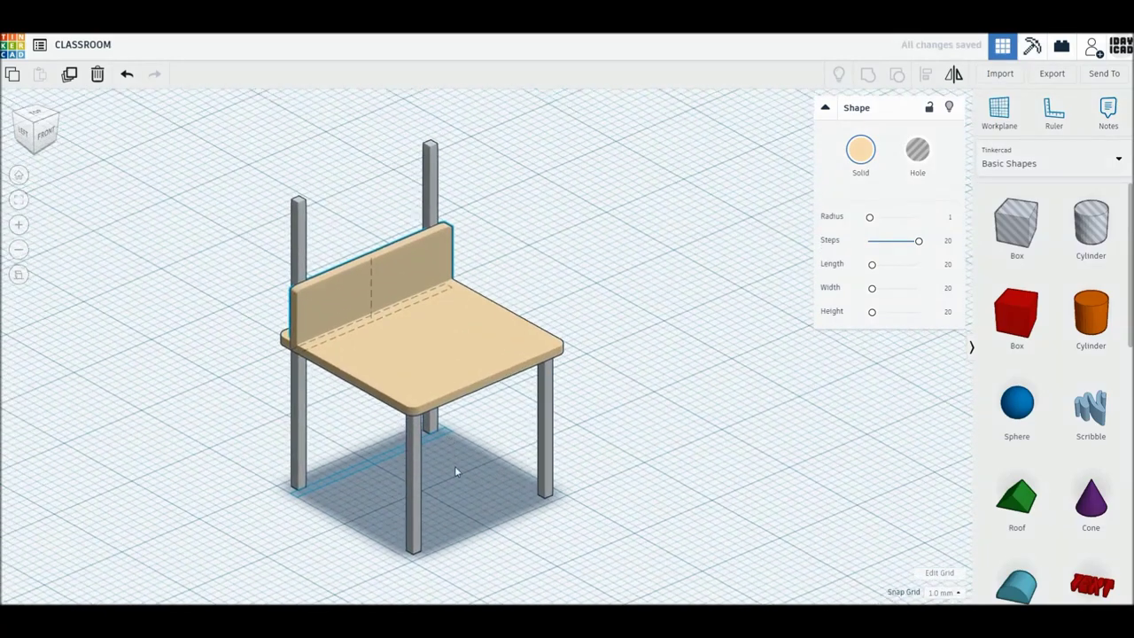
left_click_drag(376, 269, 379, 195)
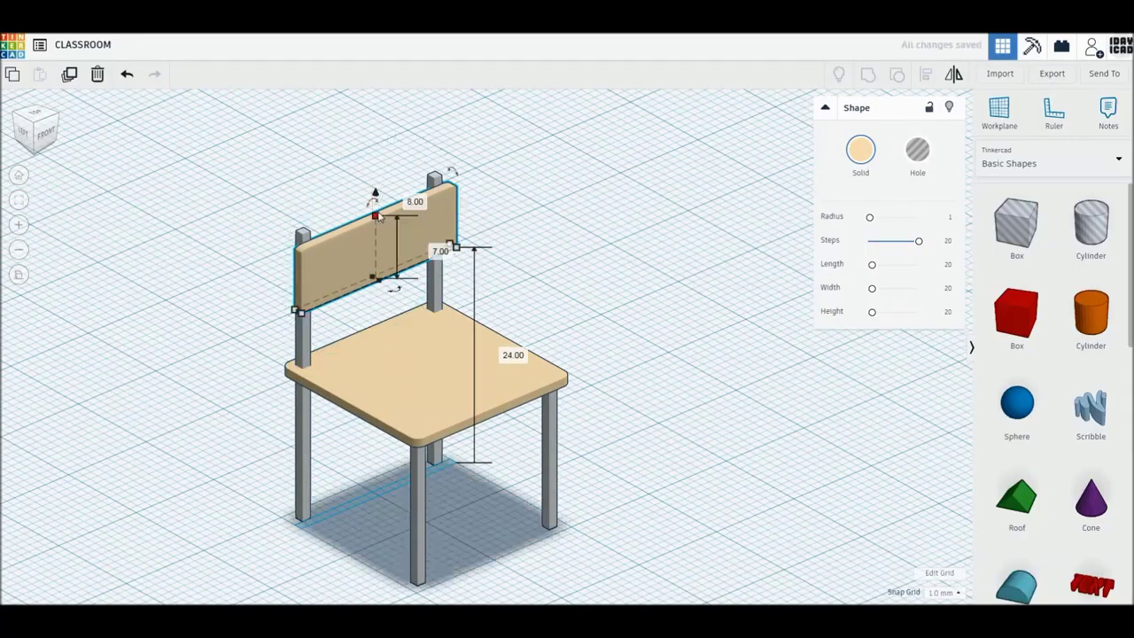
left_click(565, 265)
mouse_move(564, 266)
right_mouse_down()
mouse_move(506, 392)
mouse_move(486, 407)
mouse_move(435, 422)
mouse_move(393, 423)
mouse_move(328, 397)
mouse_move(327, 408)
mouse_move(463, 417)
right_mouse_up()
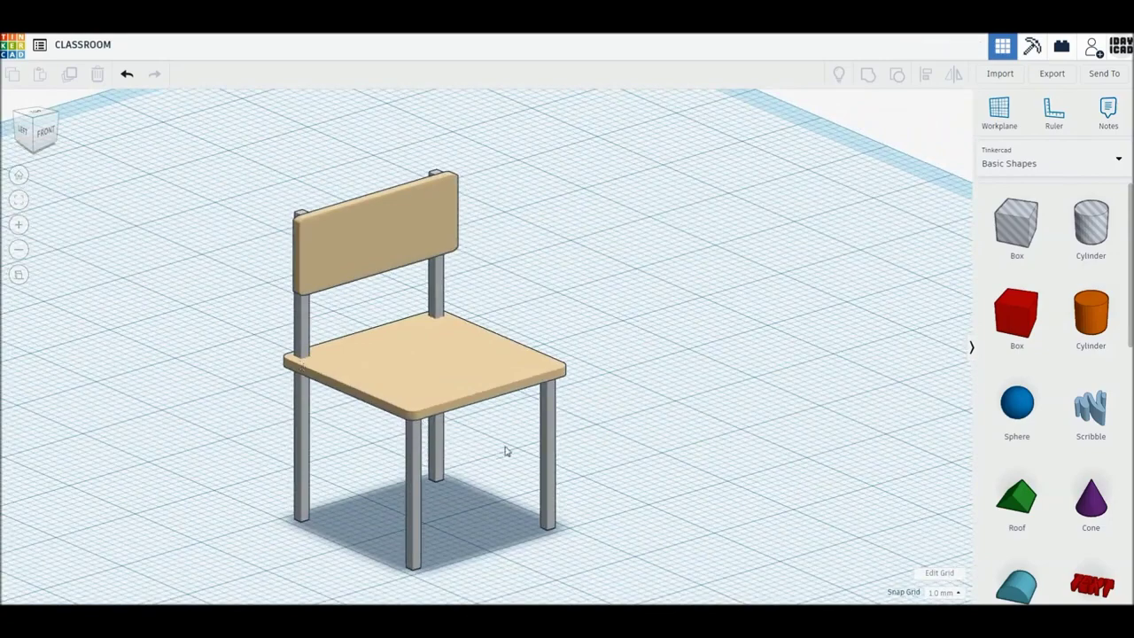
middle_click_drag(506, 450, 508, 401)
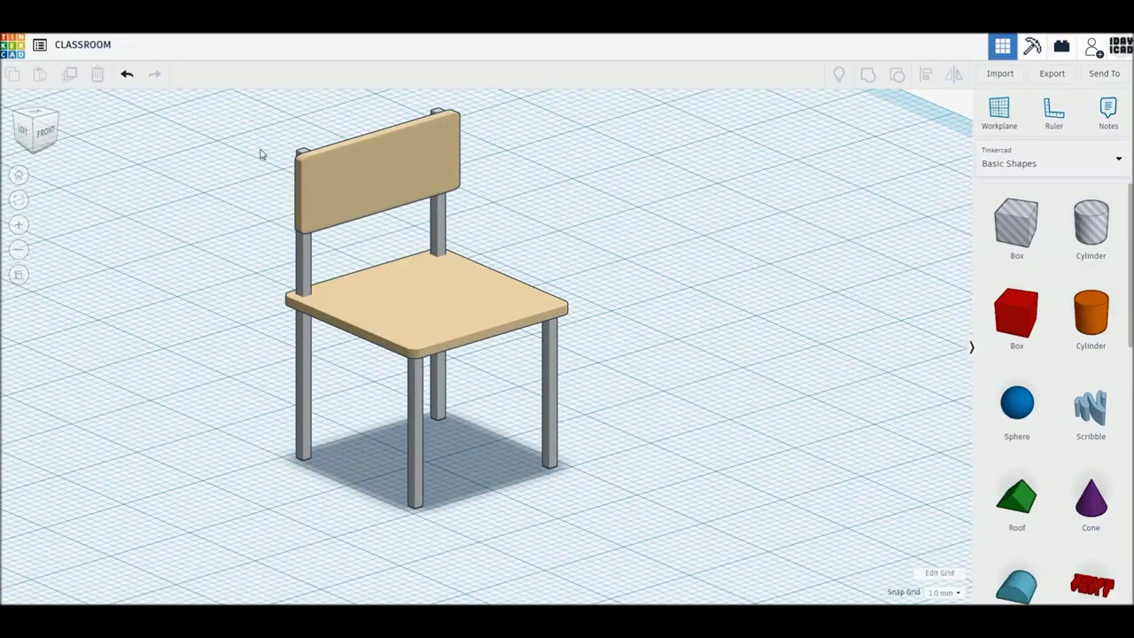
- Duplicate the whole chair, move the copy to the right, and fit both in view
left_click_drag(223, 106, 647, 483)
scroll(647, 482, "down", 2)
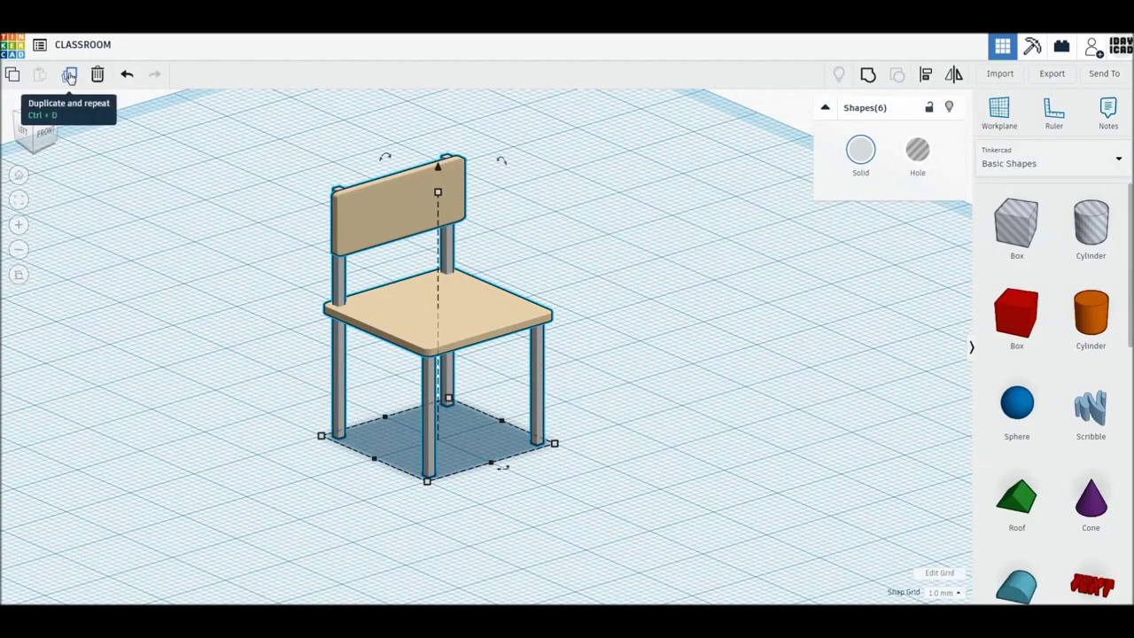
left_click(69, 76)
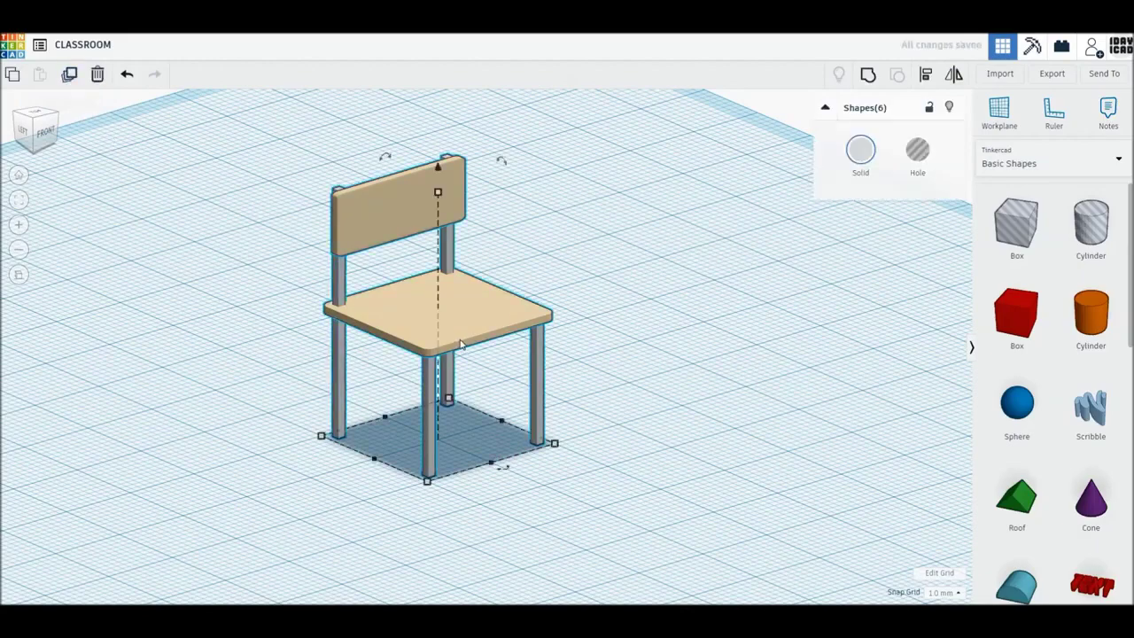
left_click_drag(463, 326, 701, 237)
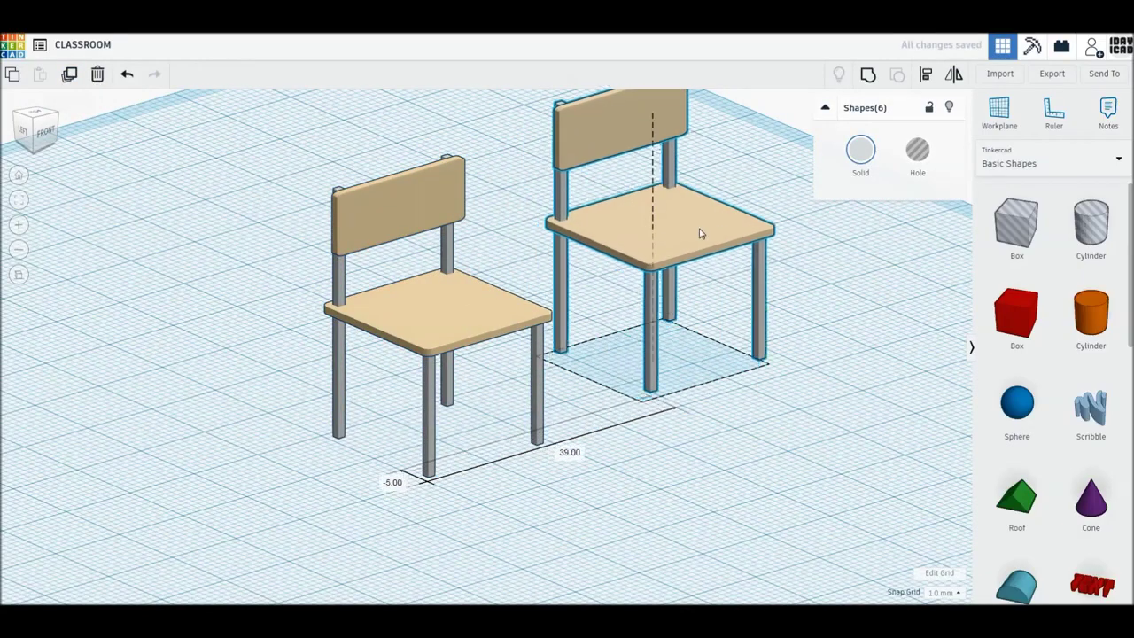
left_click(817, 357)
key("f")
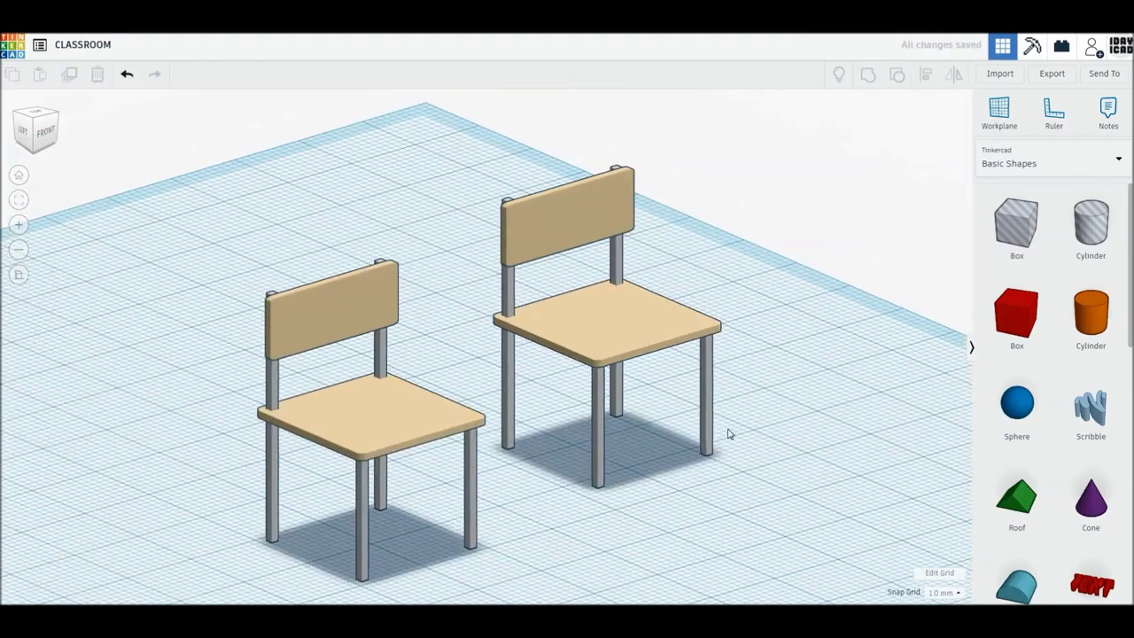
- Delete the copied chair's backrest and select its two rear posts
left_click(576, 225)
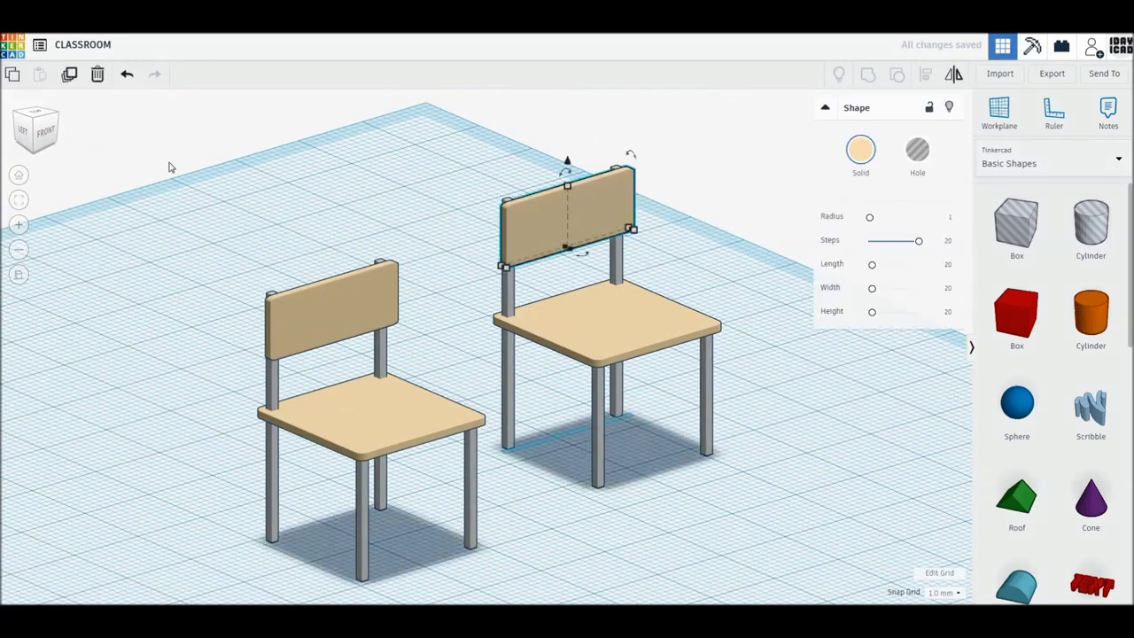
left_click(98, 77)
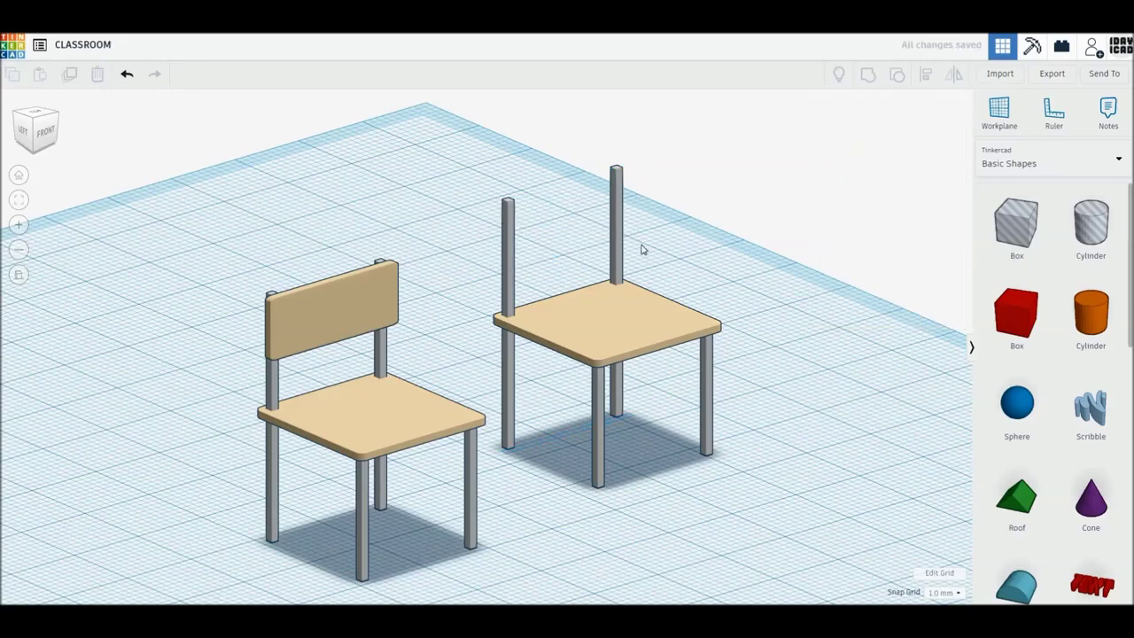
left_click_drag(625, 244, 466, 222)
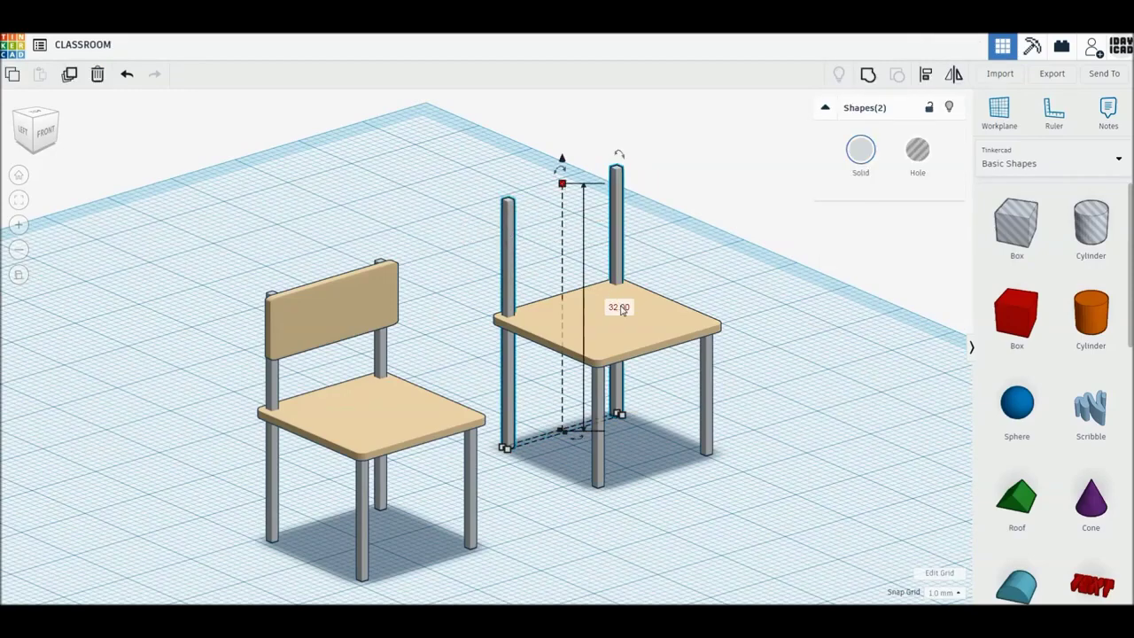
- Set the copied chair's two back posts to 26 tall
left_click(620, 308)
type("28")
key("Return")
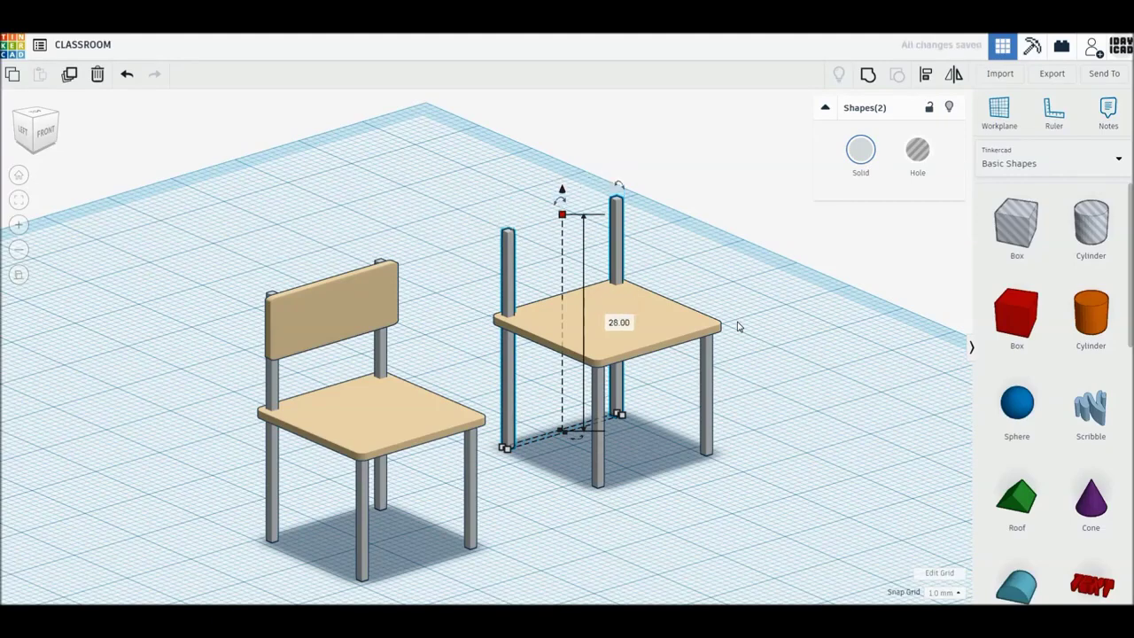
right_click_drag(564, 499, 564, 475)
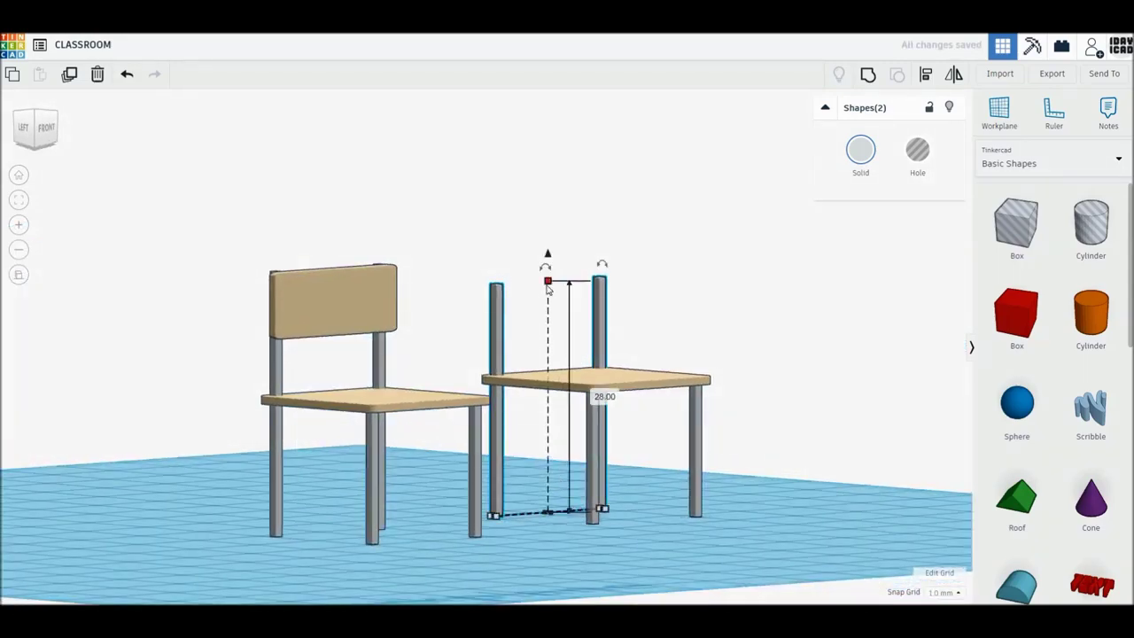
left_click(659, 416)
type("26")
key("Return")
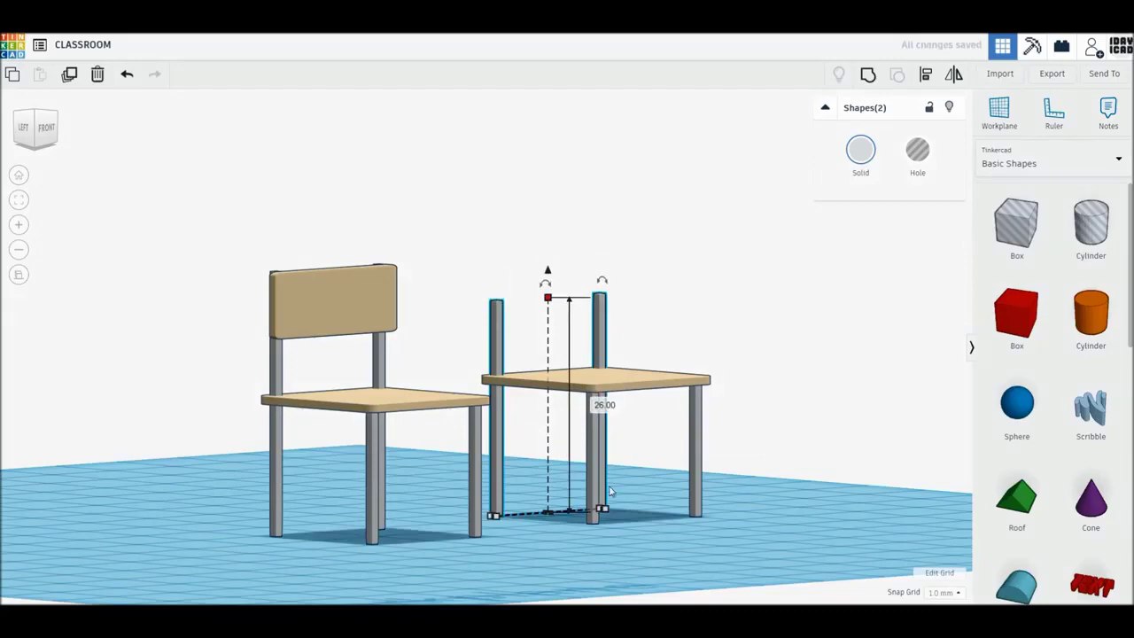
- Make the front legs 26 tall and lift the seat onto the leg tops
mouse_move(525, 542)
right_mouse_down()
mouse_move(603, 577)
mouse_move(651, 445)
mouse_move(543, 376)
right_mouse_up()
left_click_drag(542, 376, 537, 375)
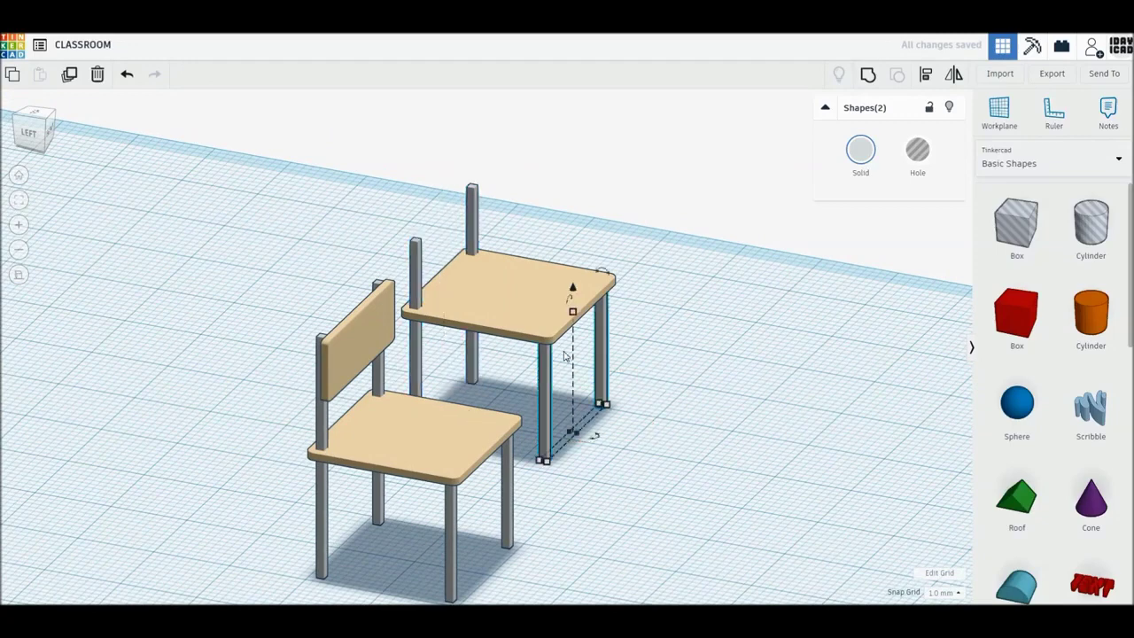
left_click(634, 373)
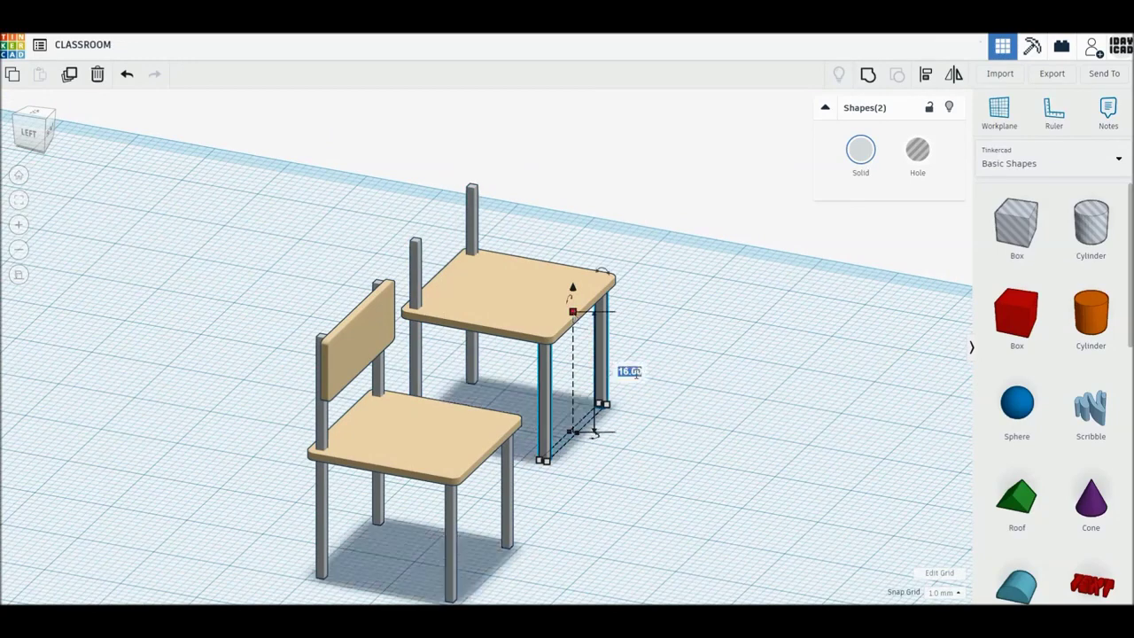
type("26")
key("Return")
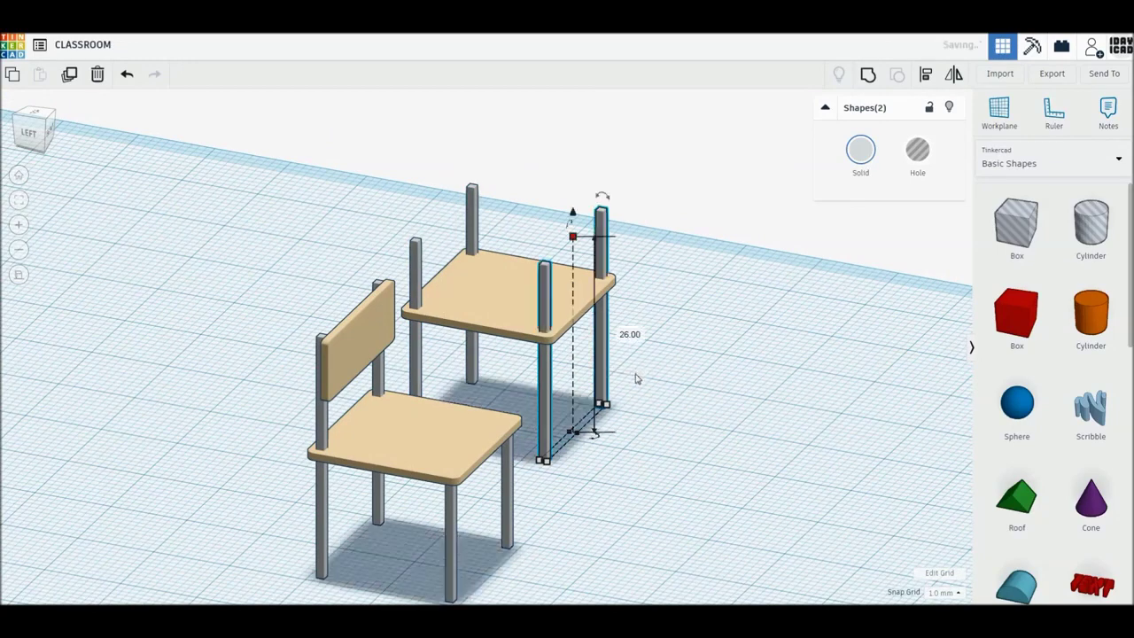
left_click(488, 304)
left_click_drag(510, 271, 511, 199)
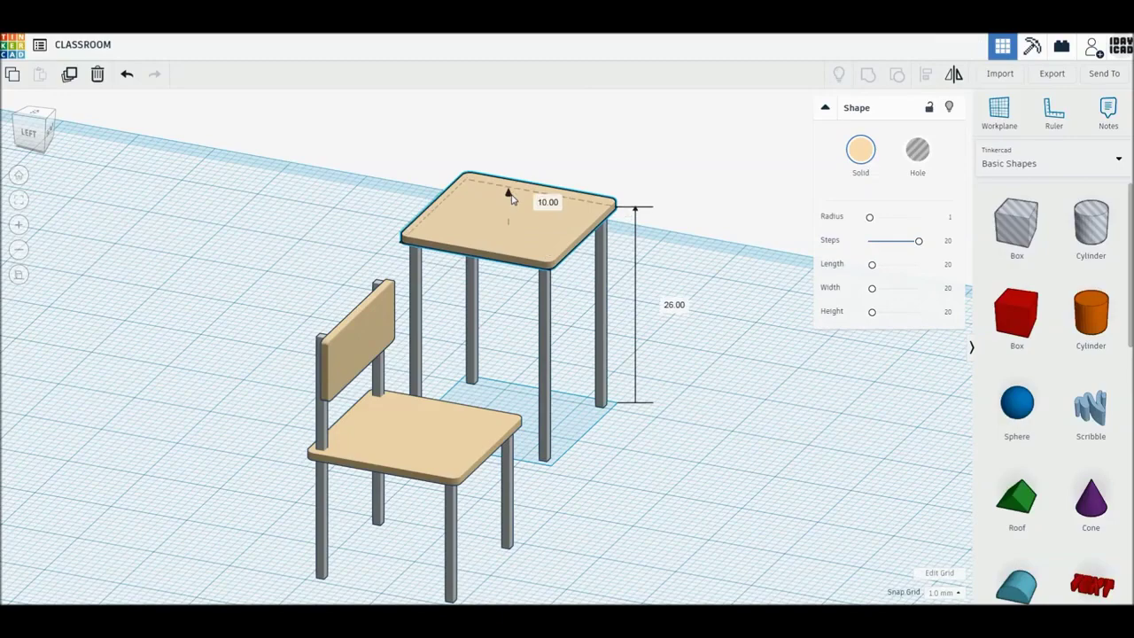
- From the top view, select all five desk parts and set the desk length to 40
mouse_move(749, 417)
right_mouse_down()
mouse_move(732, 363)
mouse_move(734, 413)
right_mouse_up()
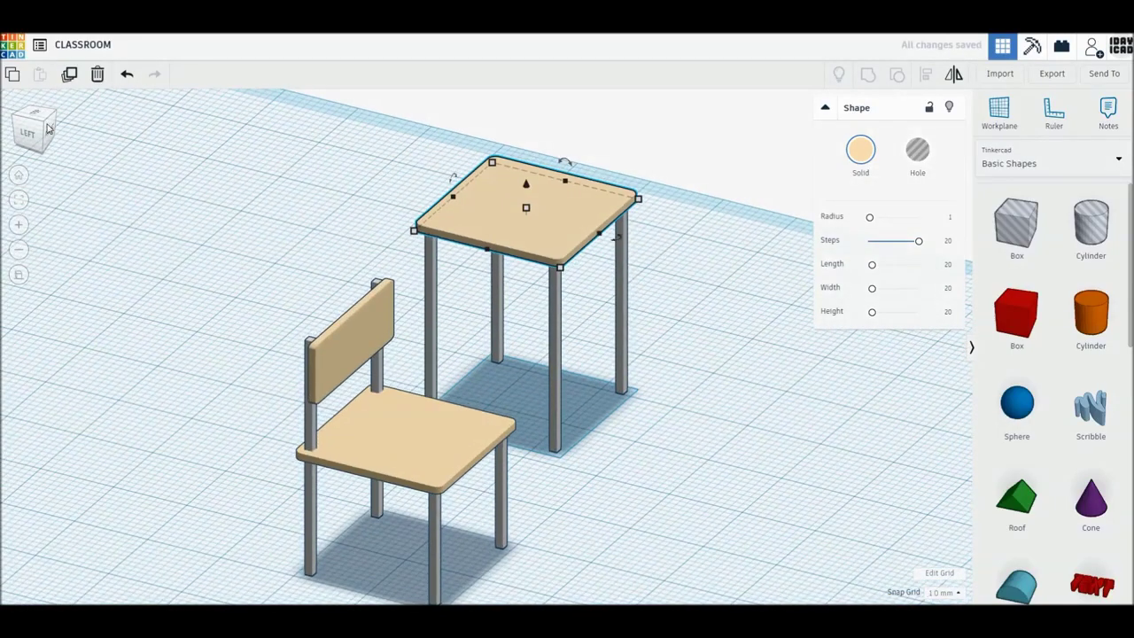
left_click(34, 113)
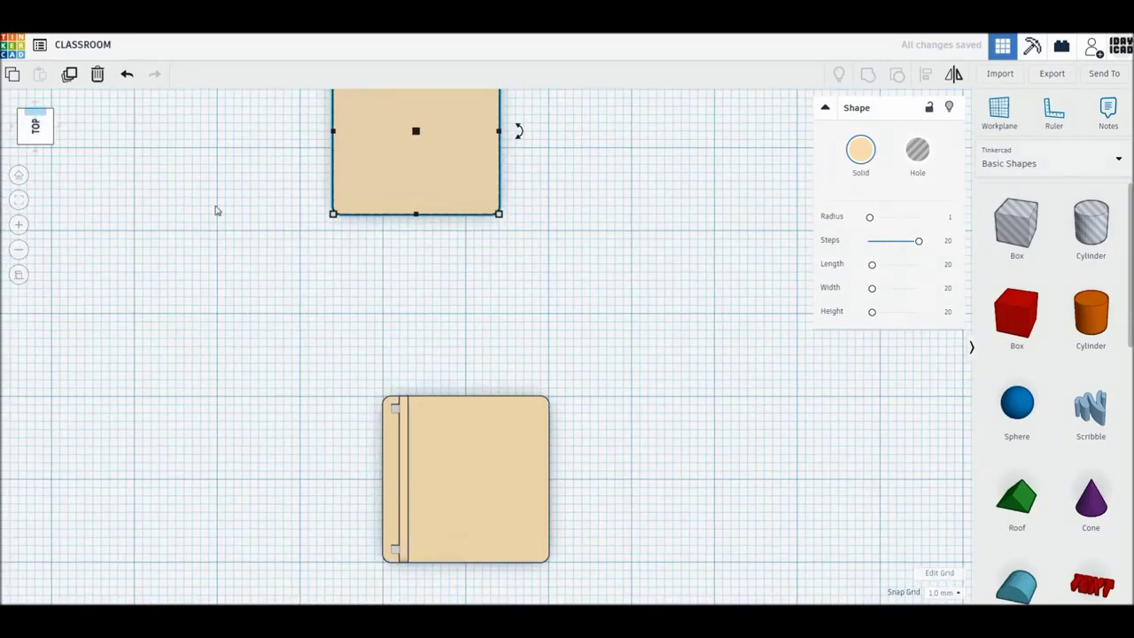
left_click_drag(312, 151, 590, 397)
mouse_move(496, 333)
left_mouse_down()
mouse_move(539, 365)
mouse_move(548, 353)
left_mouse_up()
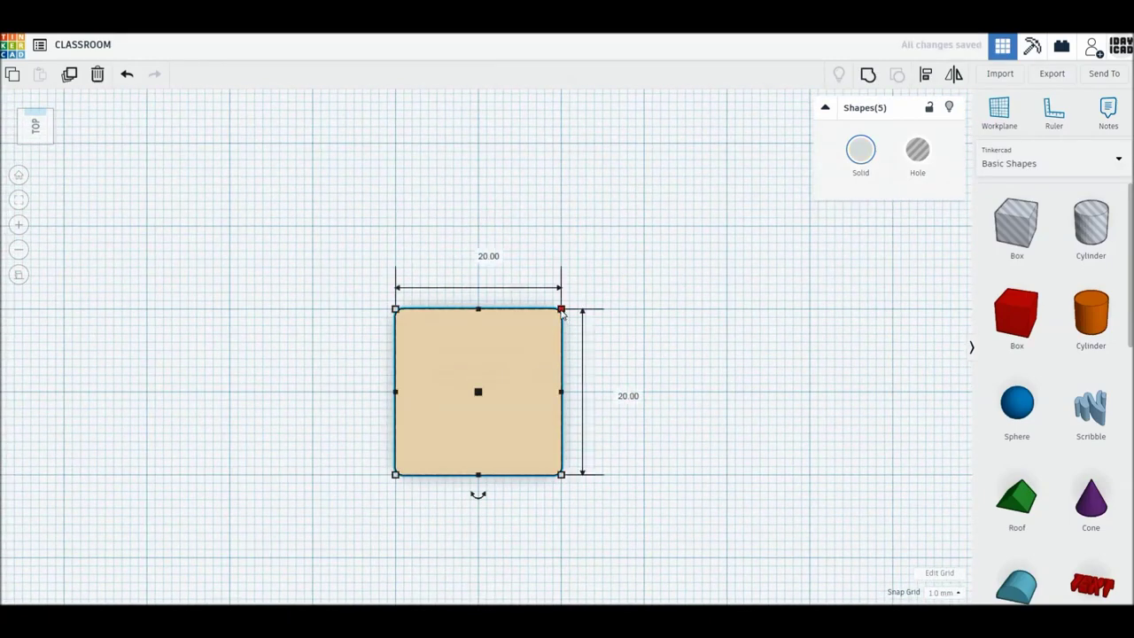
left_click(616, 390)
type("40")
key("Return")
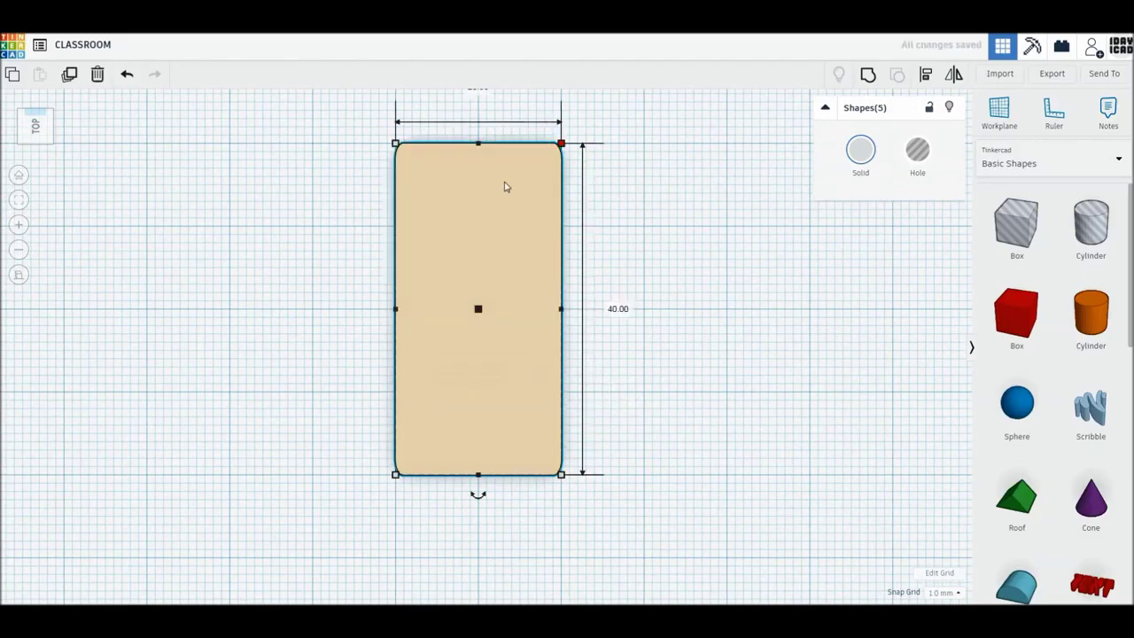
key("f")
- Set the desk width to 25, then orbit back to a 3D view
left_click(549, 281)
left_click(485, 135)
type("25")
key("Return")
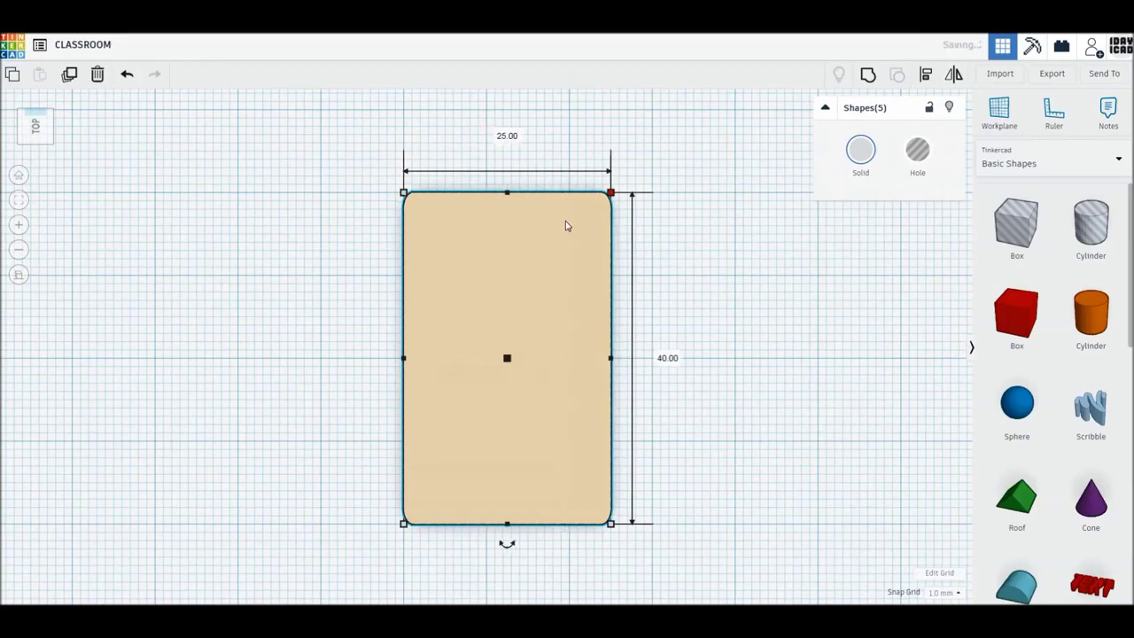
left_click(759, 446)
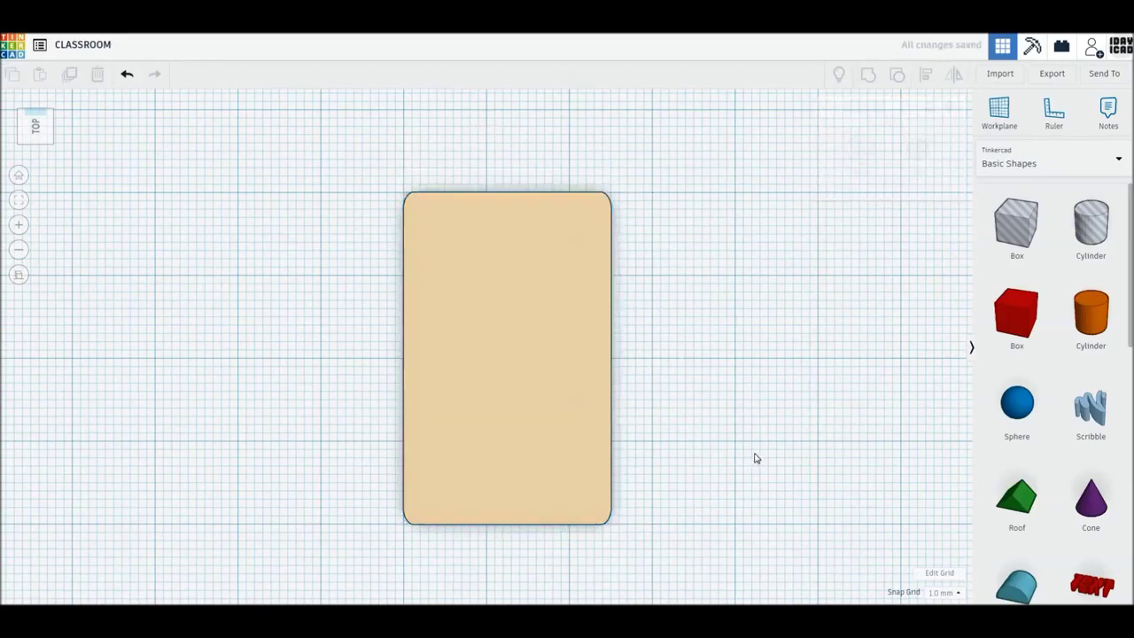
right_click_drag(754, 457, 648, 408)
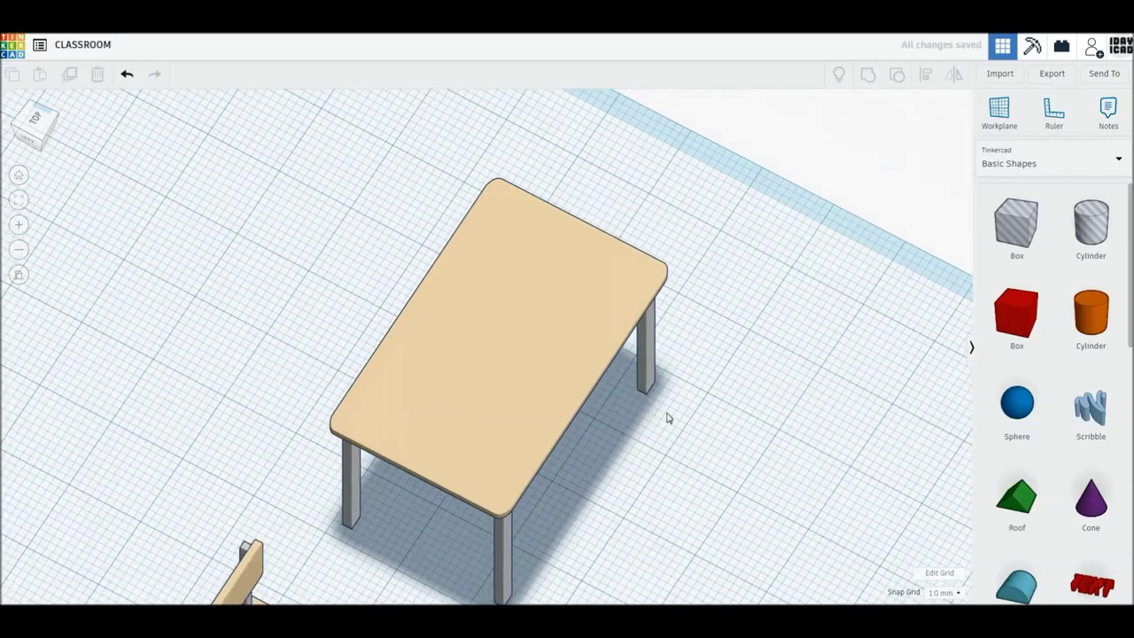
- Slim the desk's two front legs to a 1 × 1 footprint
middle_click_drag(668, 418, 658, 355)
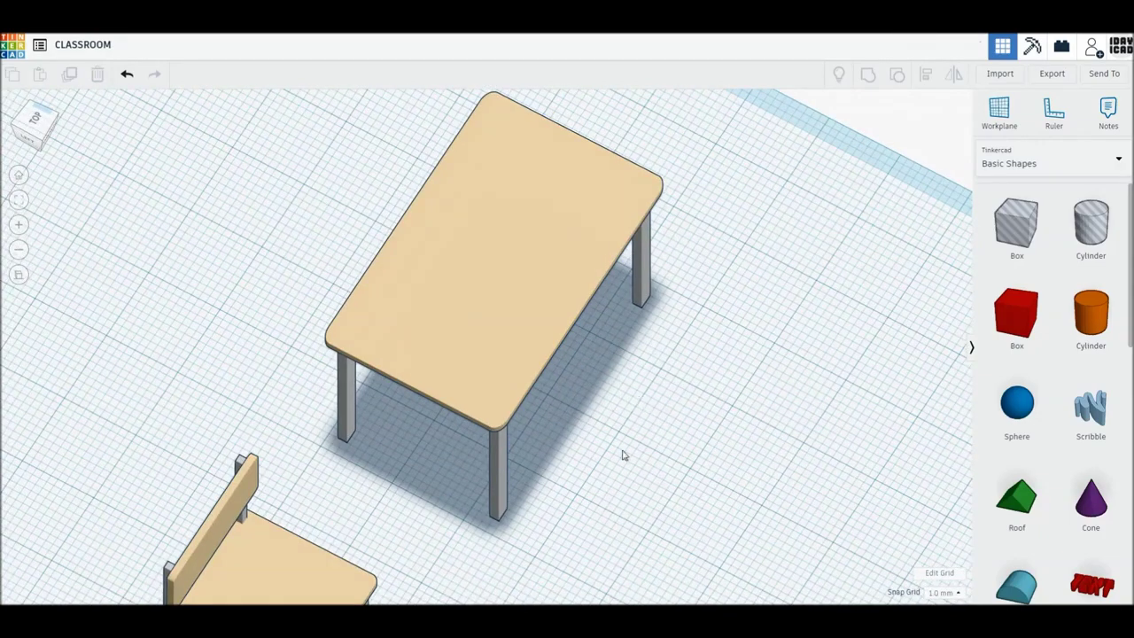
mouse_move(548, 452)
right_mouse_down()
mouse_move(473, 430)
mouse_move(447, 451)
right_mouse_up()
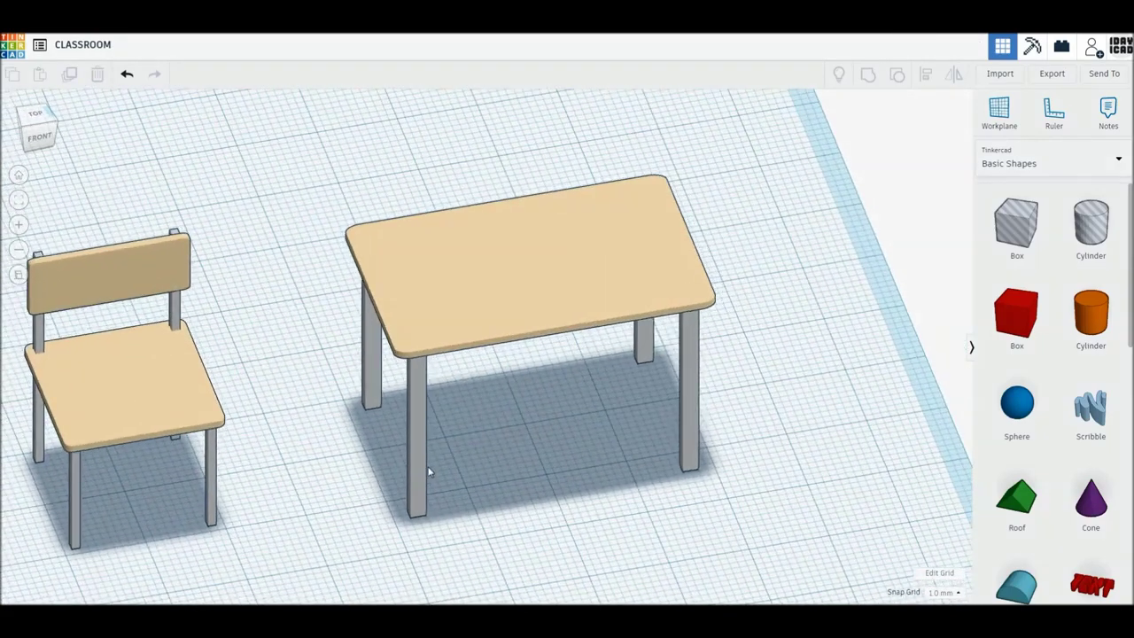
left_click(423, 495)
mouse_move(425, 514)
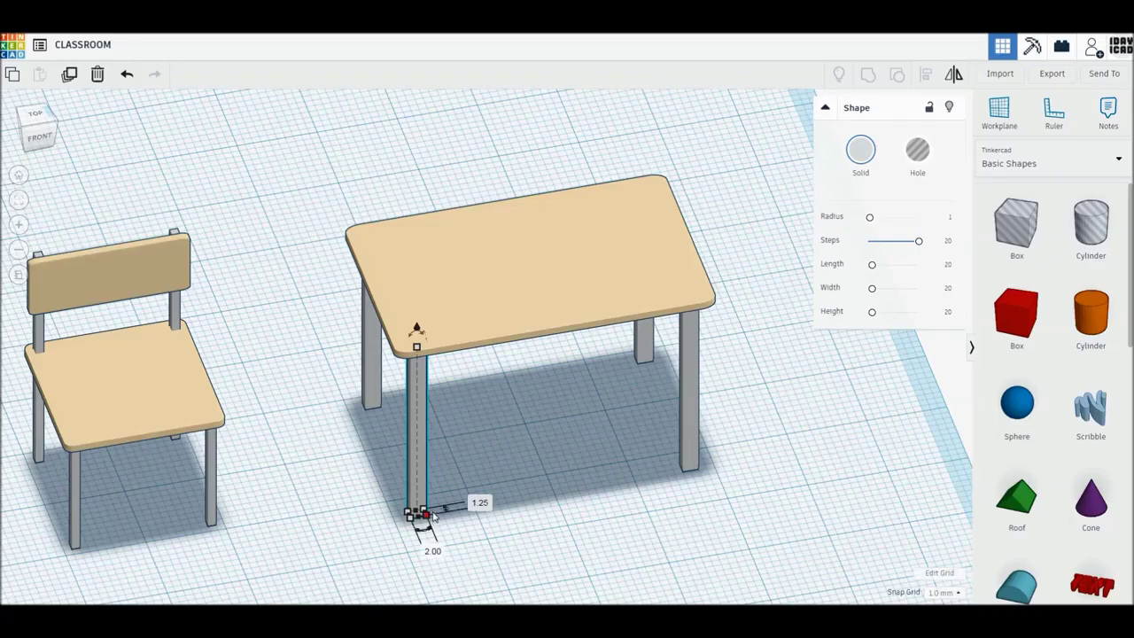
left_click(479, 502)
type("2")
left_click(432, 550)
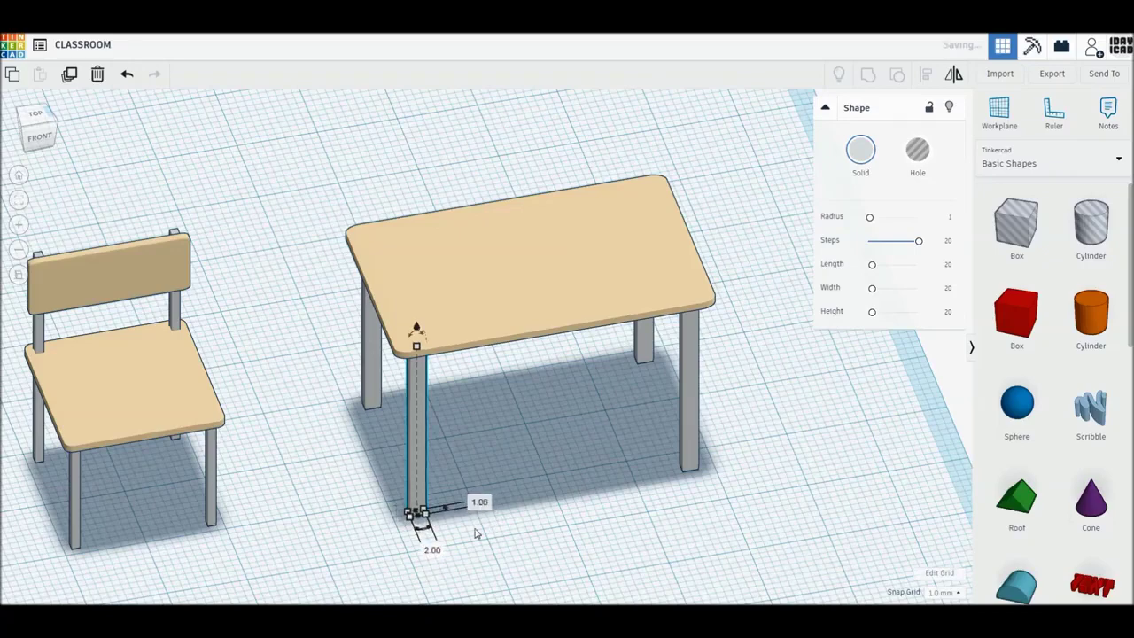
type("1")
key("Return")
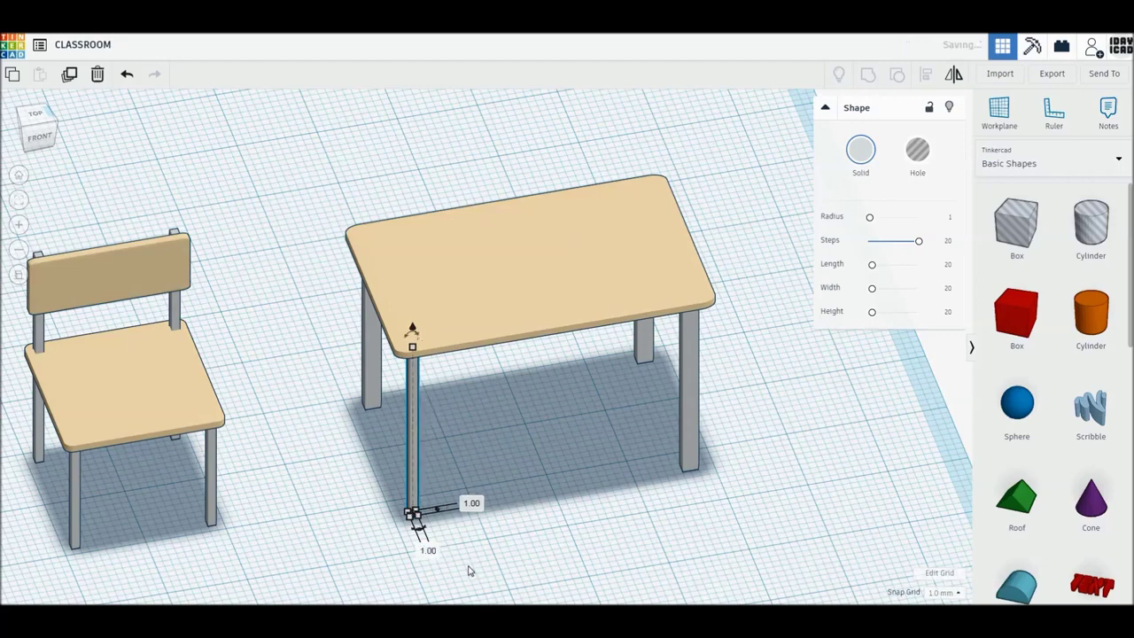
left_click(689, 466)
left_click(705, 506)
type("1")
key("Tab")
type("1")
key("Return")
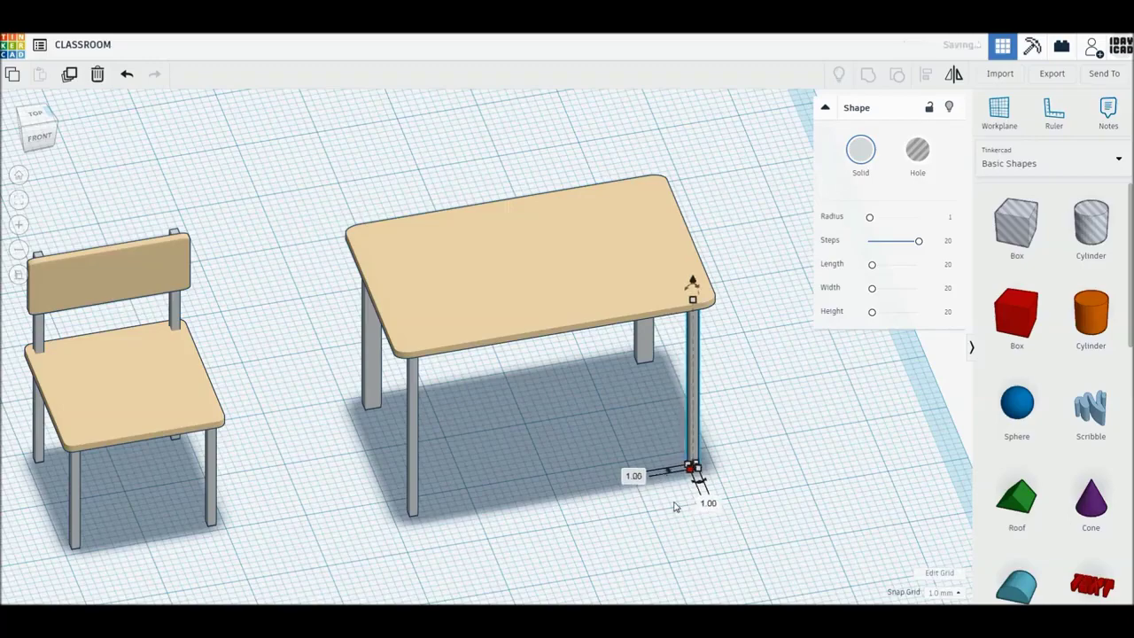
- Slim both back legs to 1 × 1 and lower the tabletop to 24 mm
left_click(642, 352)
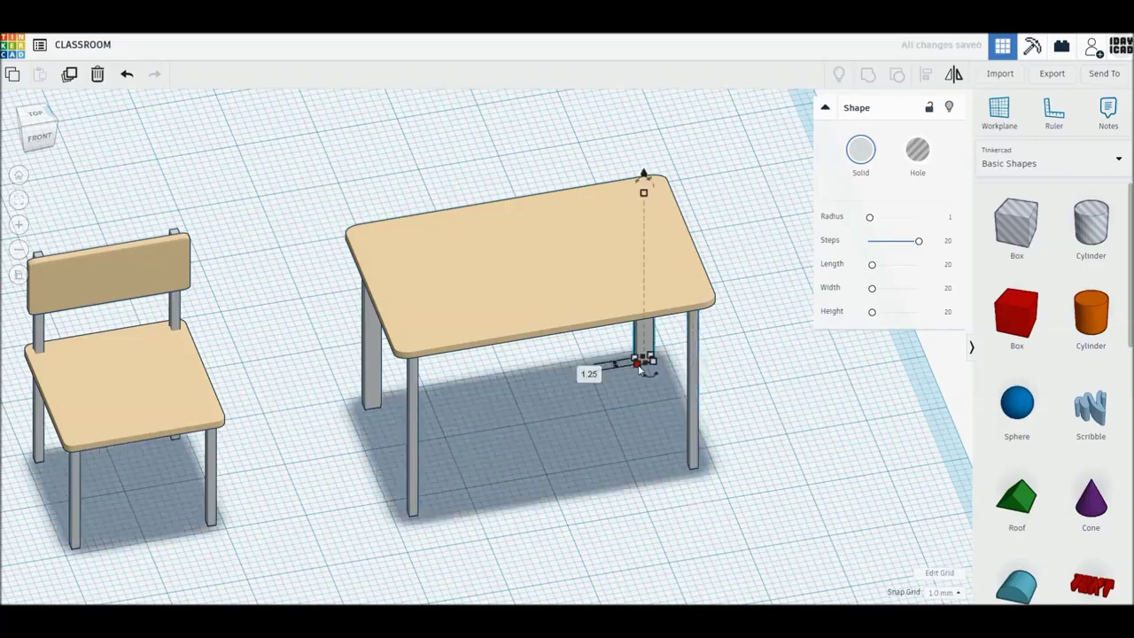
left_click(581, 370)
type("1")
key("Tab")
type("1")
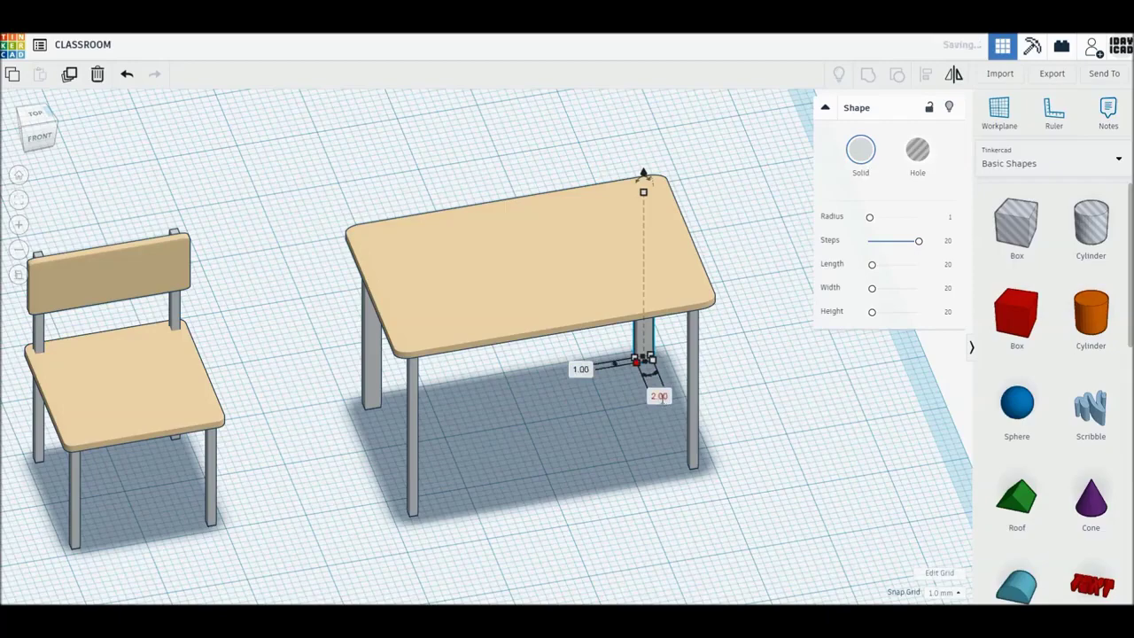
key("Return")
left_click(372, 399)
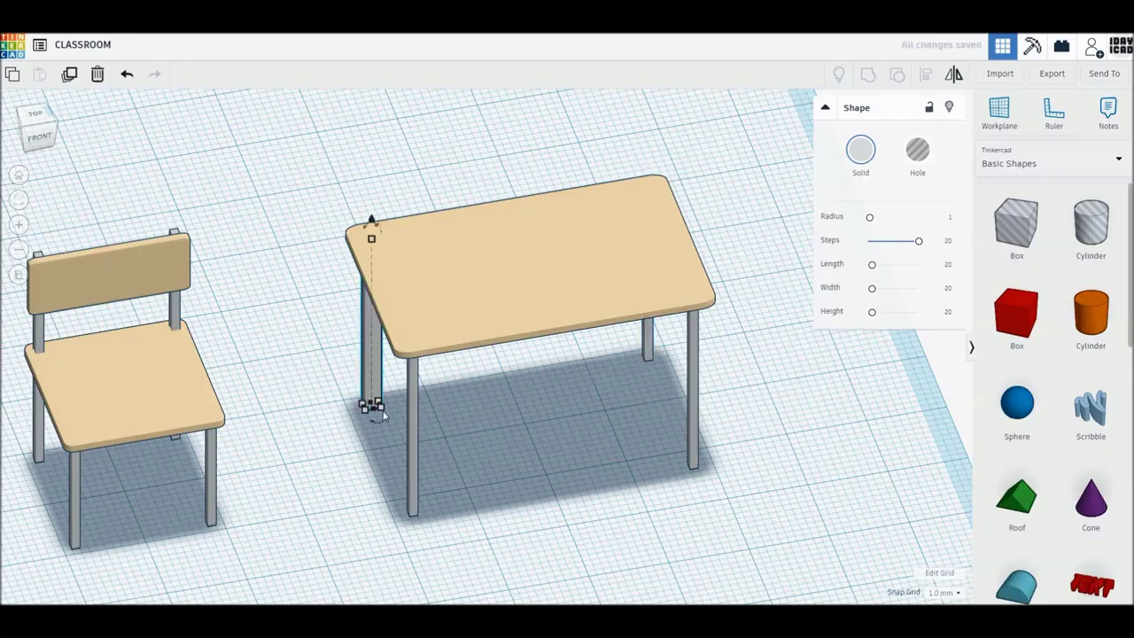
mouse_move(371, 406)
left_click(387, 442)
type("1")
key("Return")
left_click(427, 397)
type("1")
key("Return")
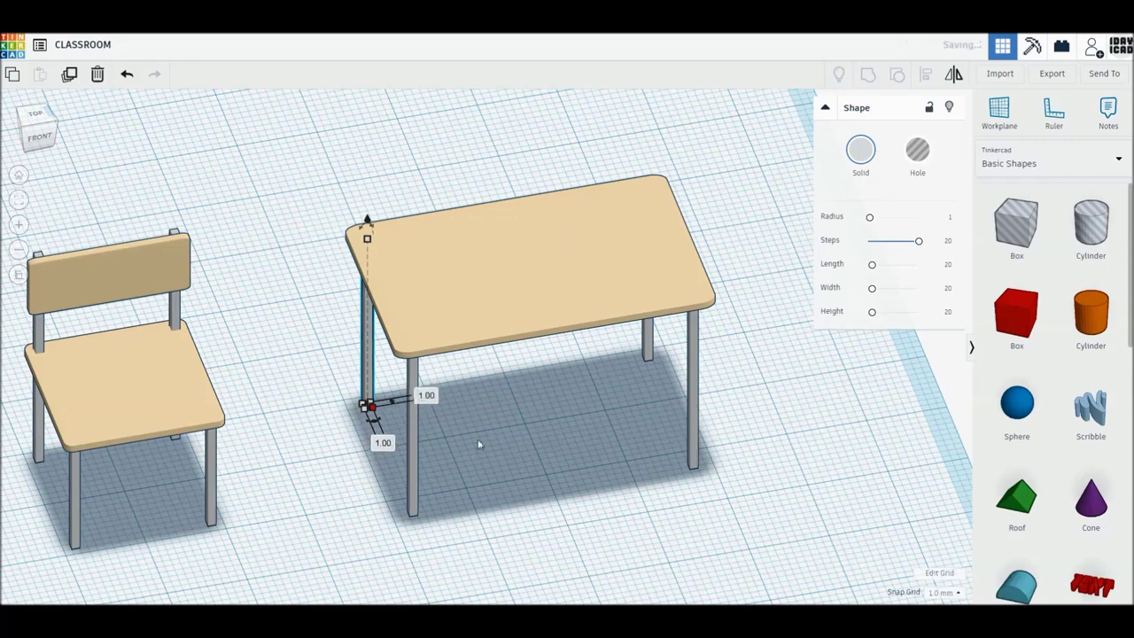
left_click(509, 294)
left_click_drag(533, 246, 529, 258)
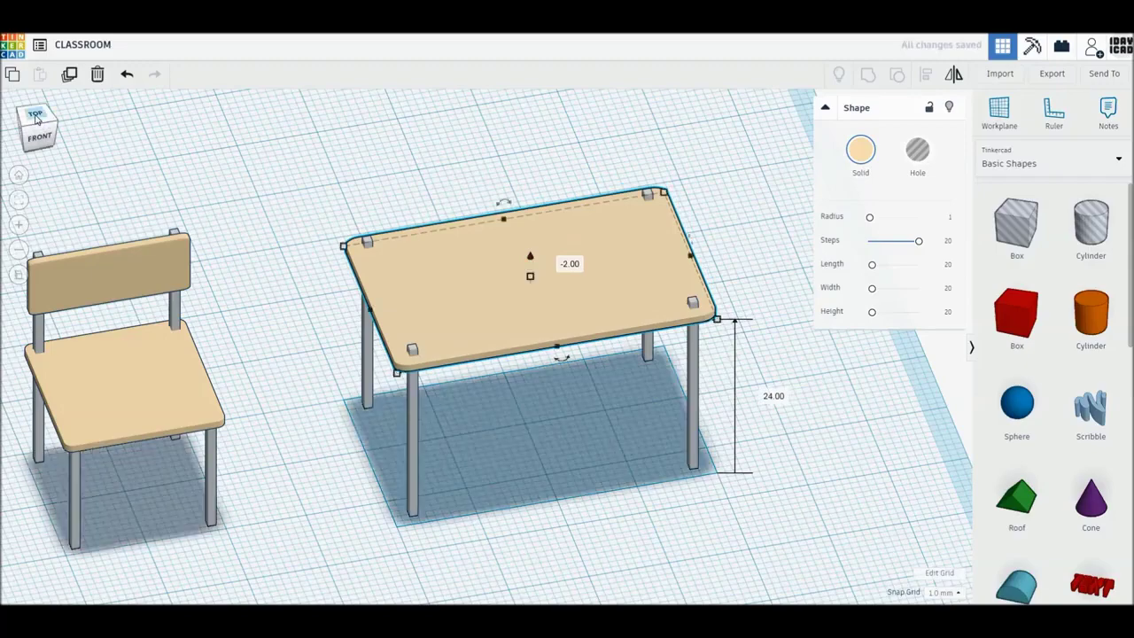
left_click(36, 114)
left_click_drag(328, 179, 772, 531)
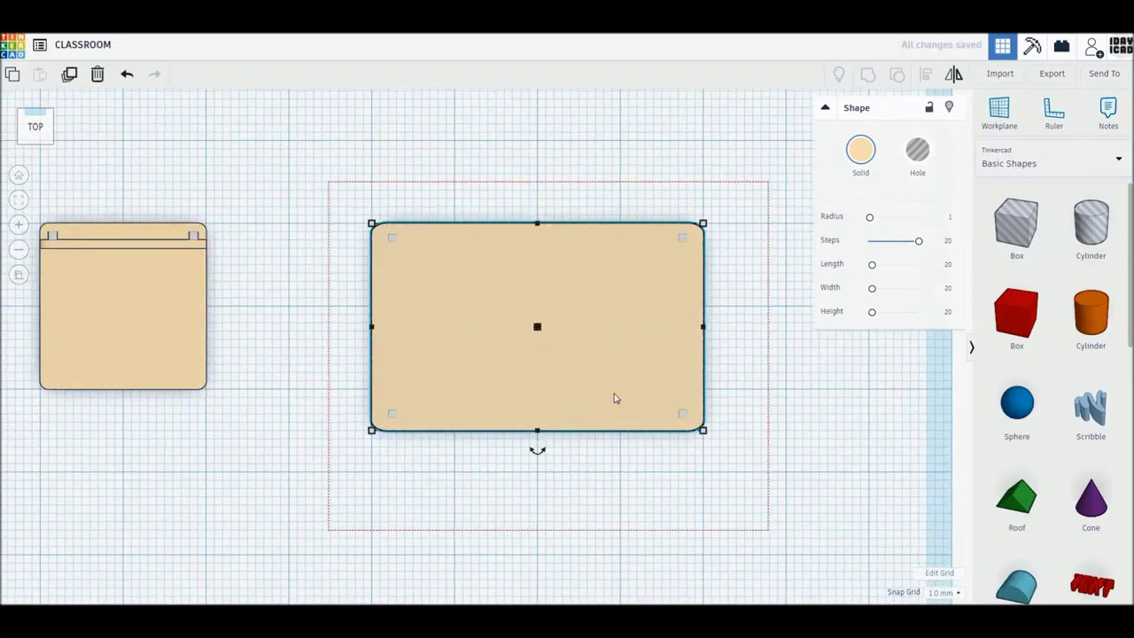
left_click_drag(443, 319, 440, 316)
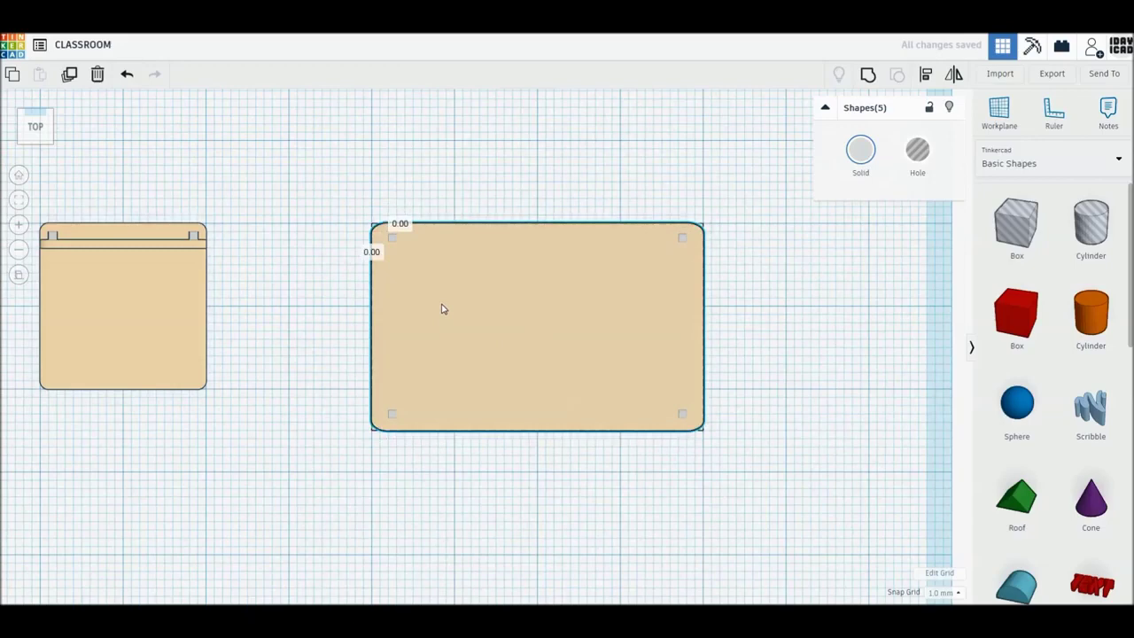
left_click(278, 301)
left_click(388, 239)
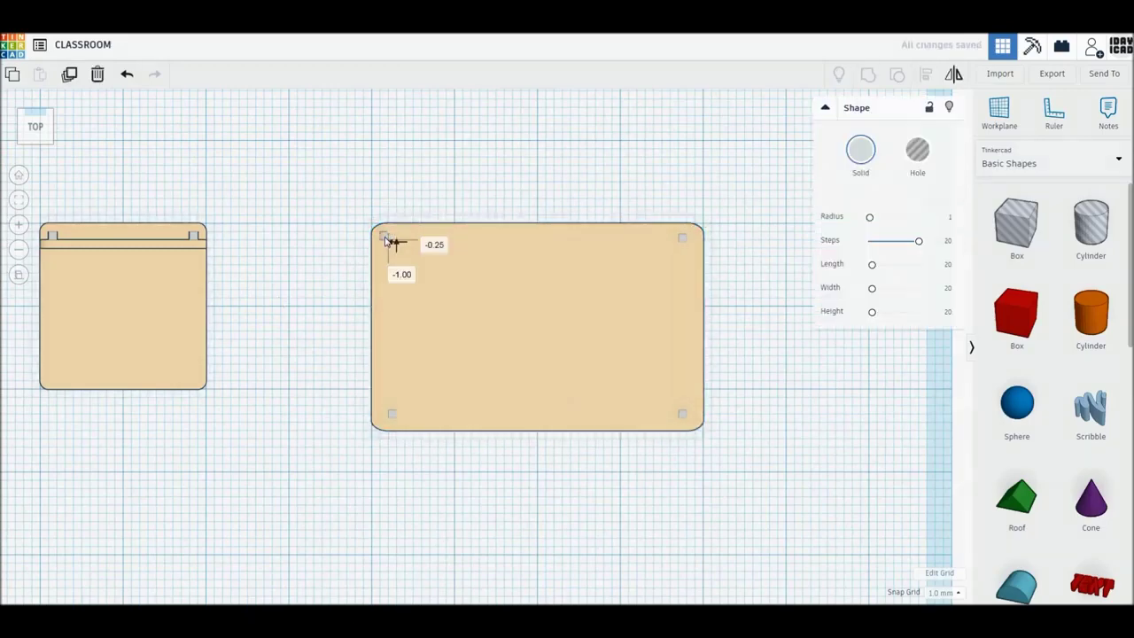
left_click(390, 423)
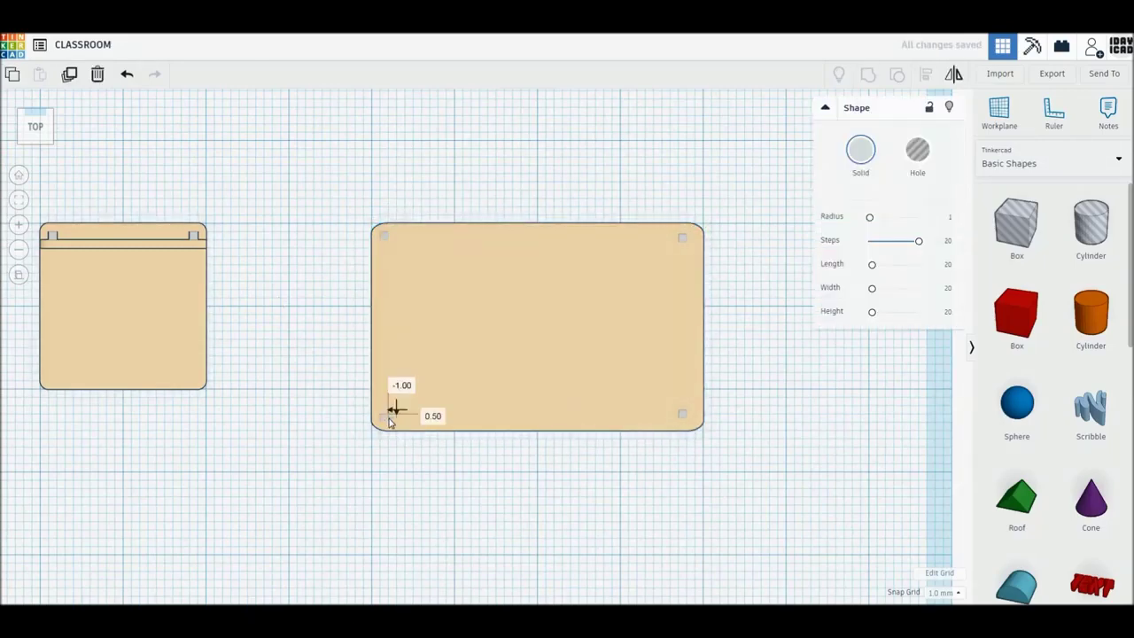
left_click(689, 419)
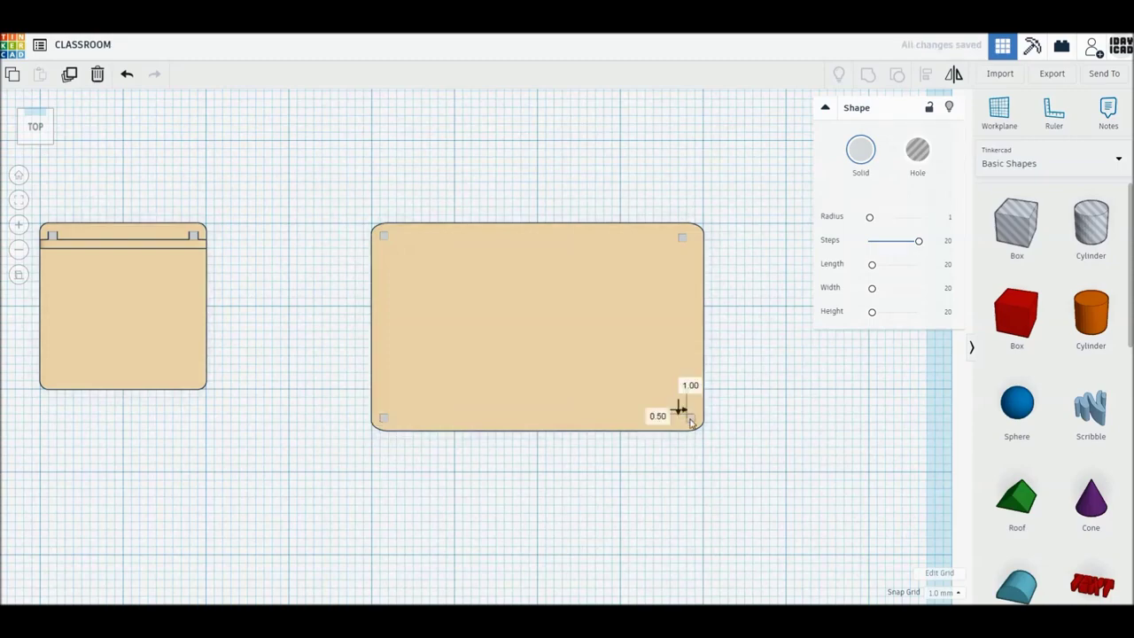
scroll(537, 359, "up", 2)
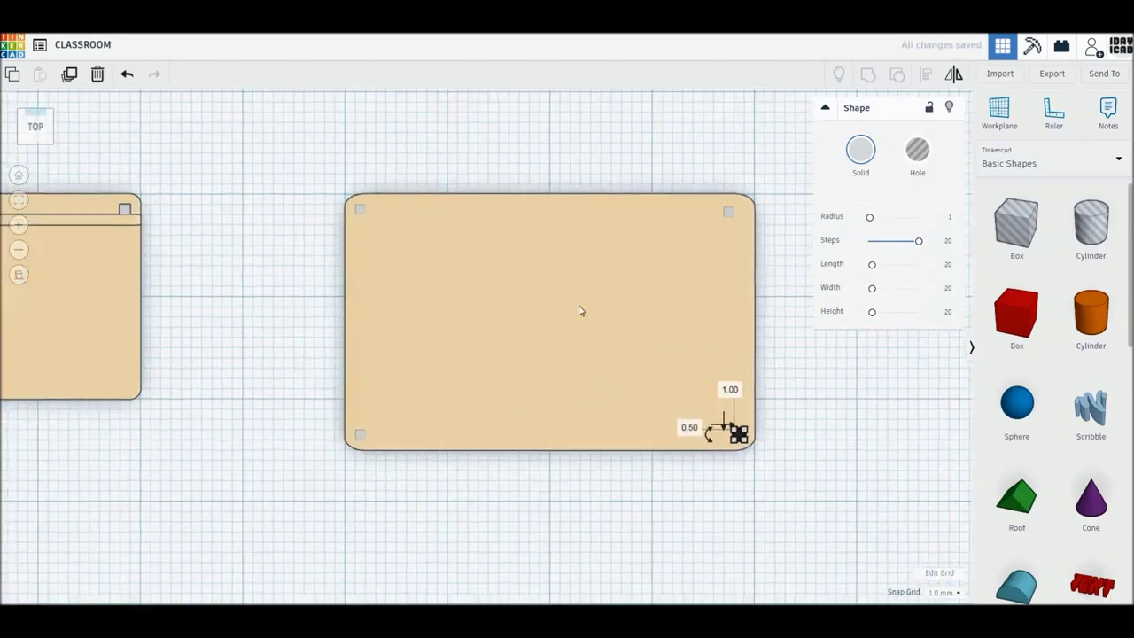
left_click(734, 209)
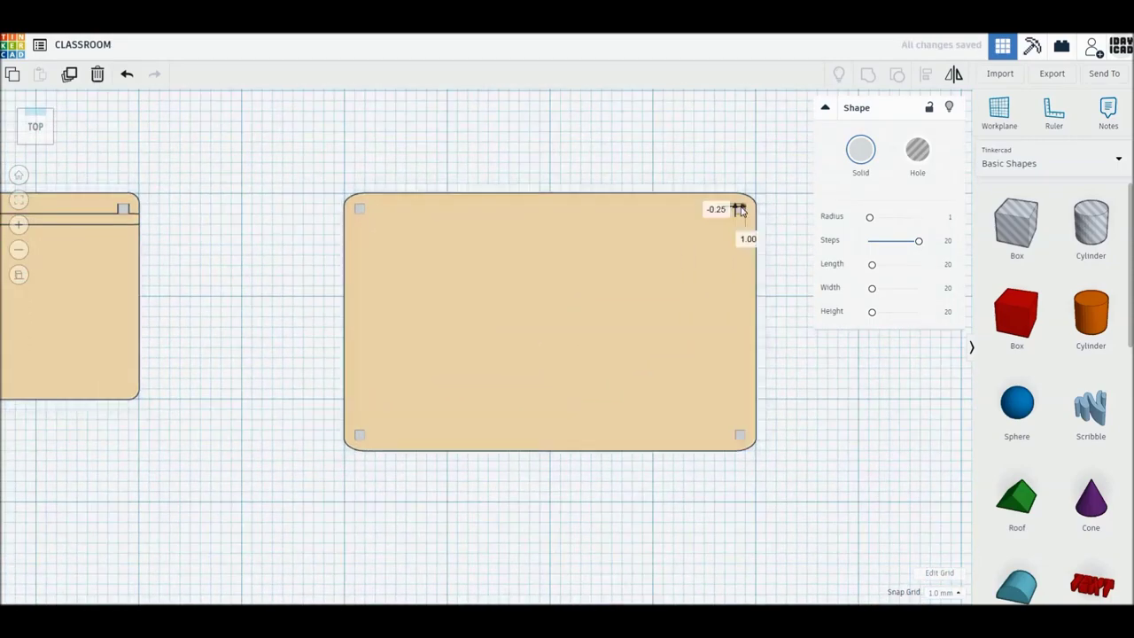
left_click(627, 158)
right_click_drag(623, 377, 621, 274)
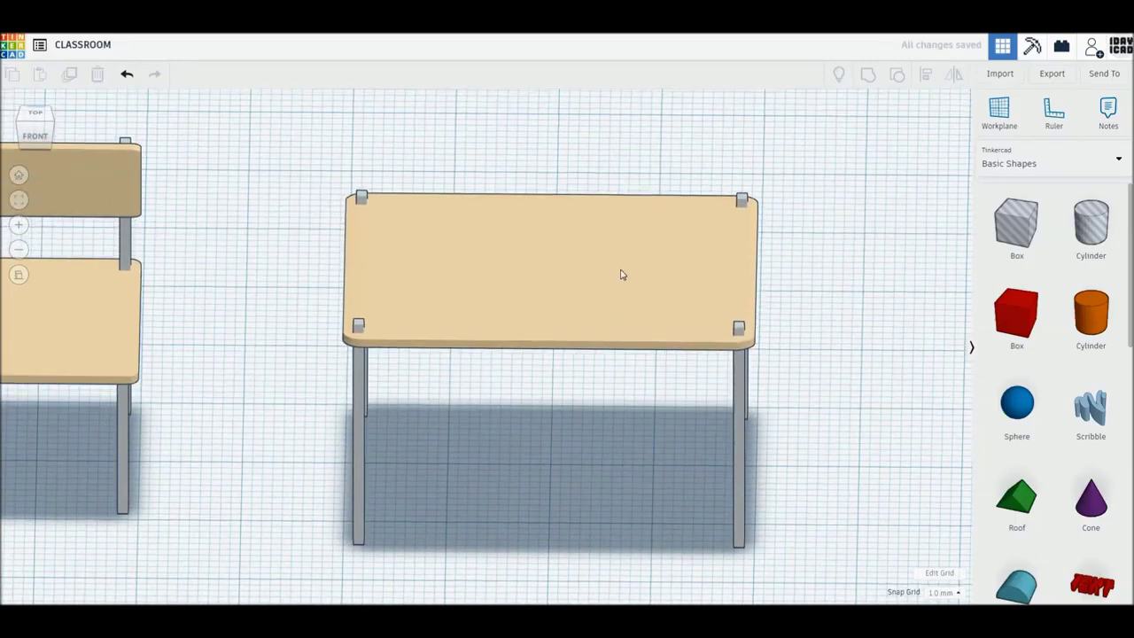
- Raise the tabletop over the leg tops and group the table as one Multicolor object
left_click(573, 262)
left_click_drag(550, 248, 551, 230)
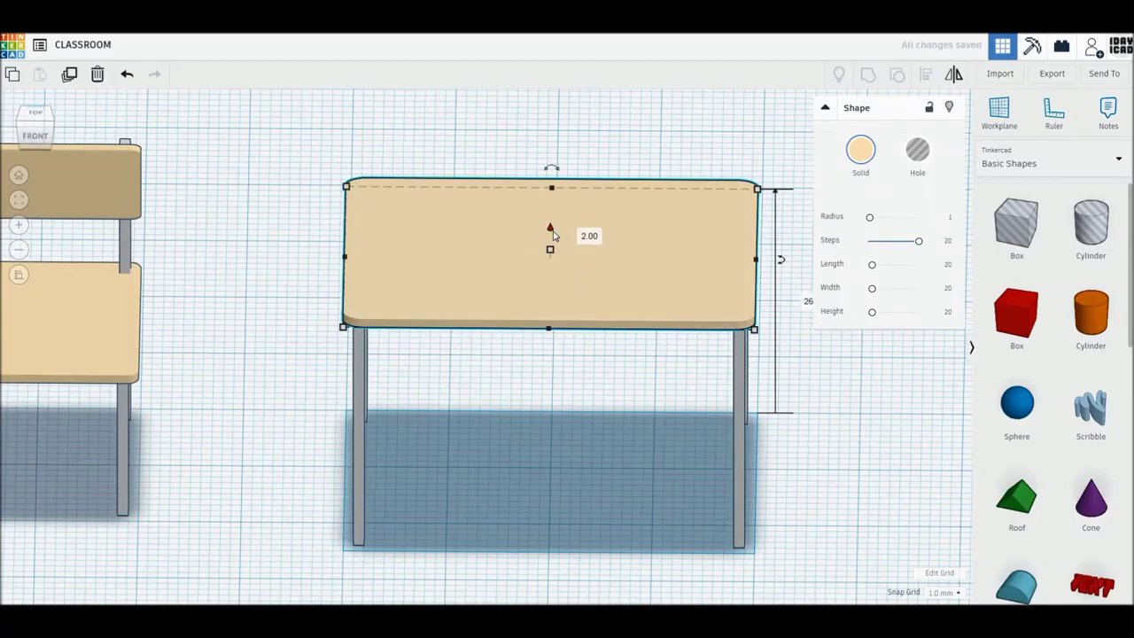
scroll(551, 235, "down", 2)
left_click_drag(331, 171, 809, 534)
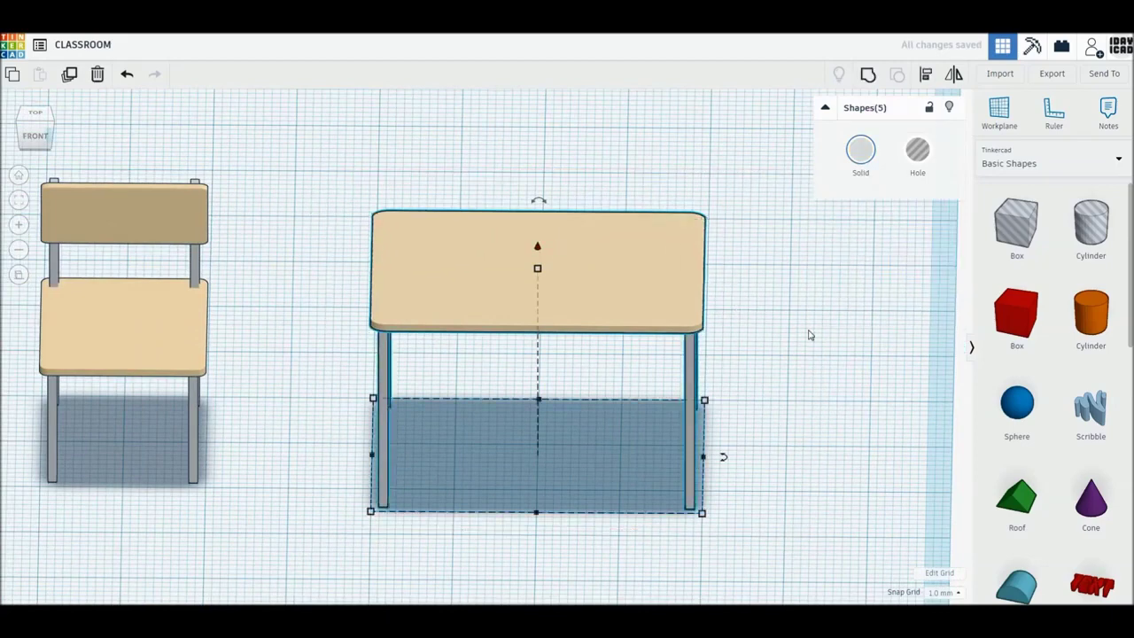
left_click(870, 78)
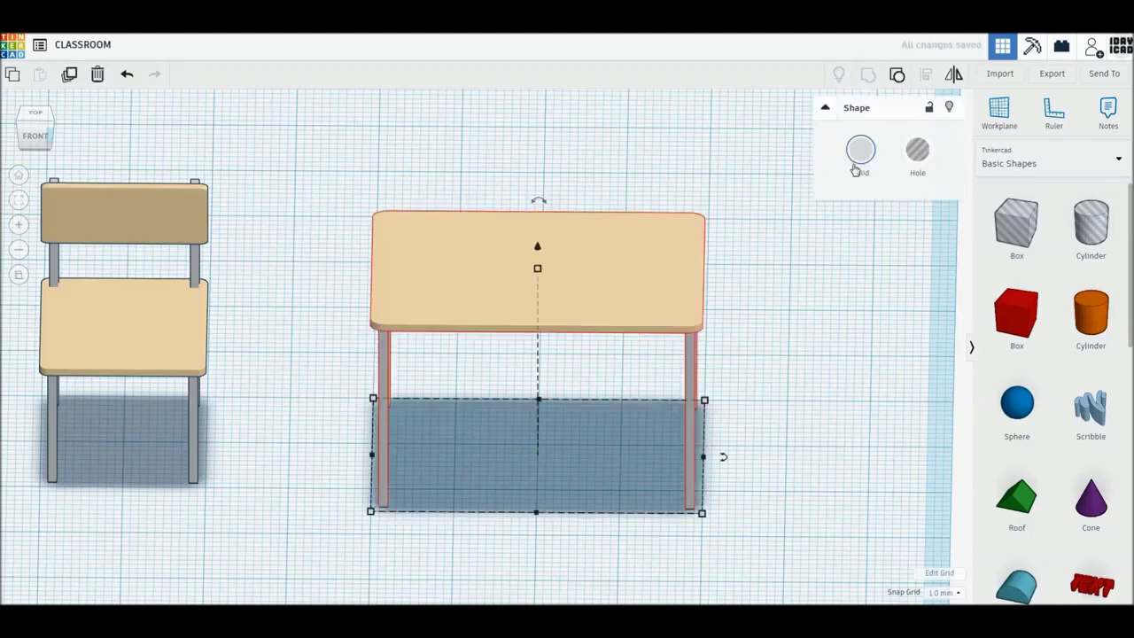
left_click(855, 169)
left_click(865, 312)
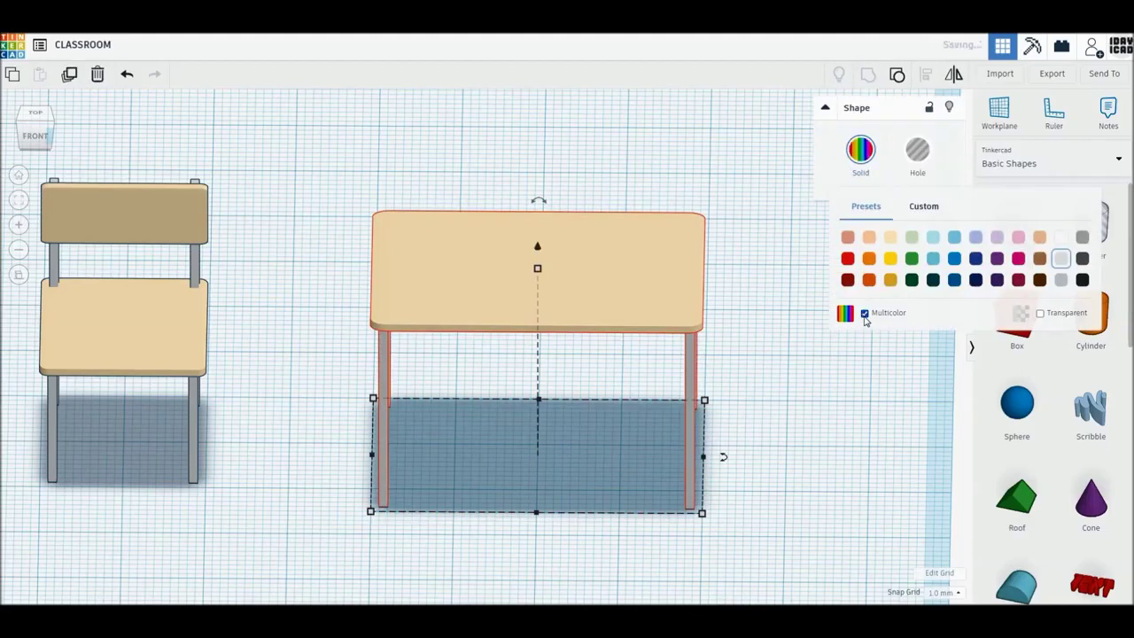
- Group the chair's parts into a single Multicolor object, keeping their colours
left_click(309, 355)
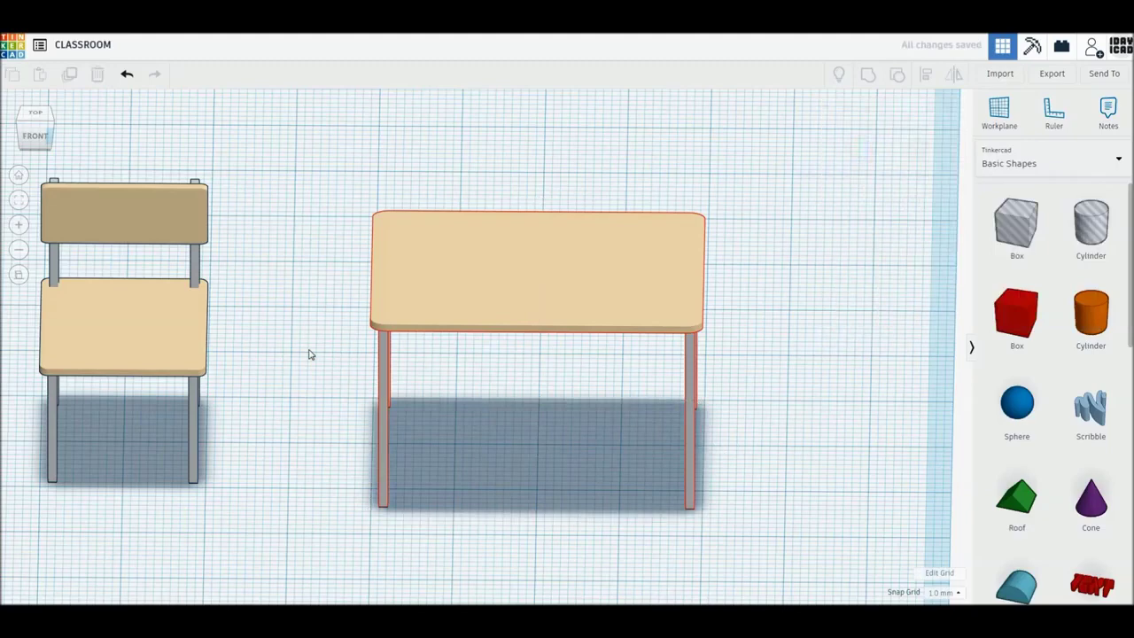
middle_click_drag(378, 357, 670, 364)
left_click_drag(179, 166, 470, 531)
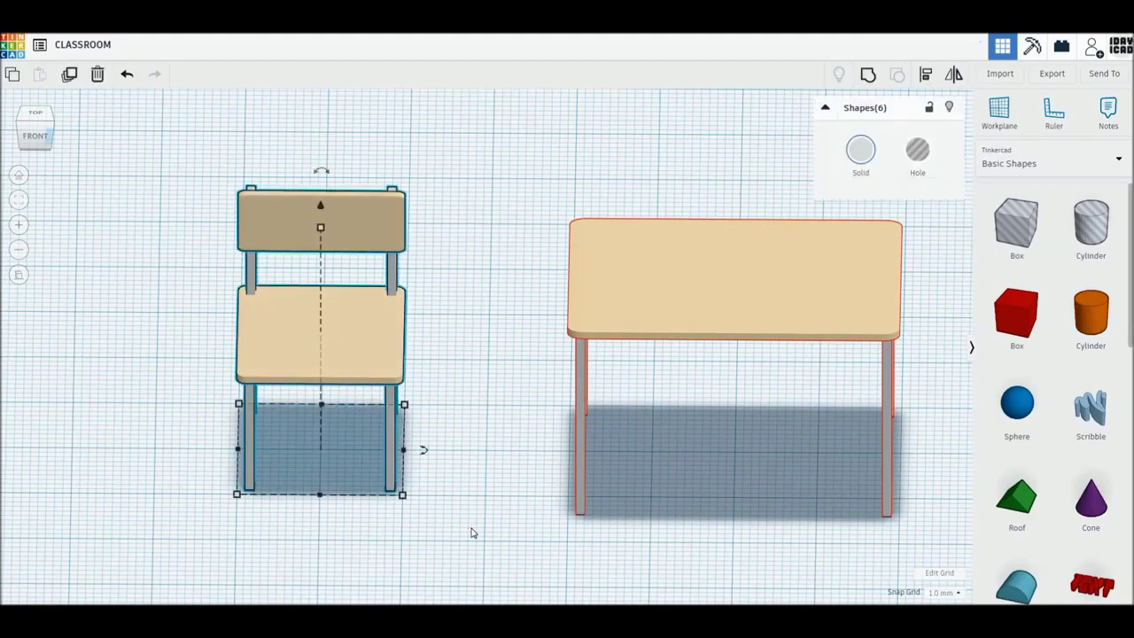
left_click(869, 79)
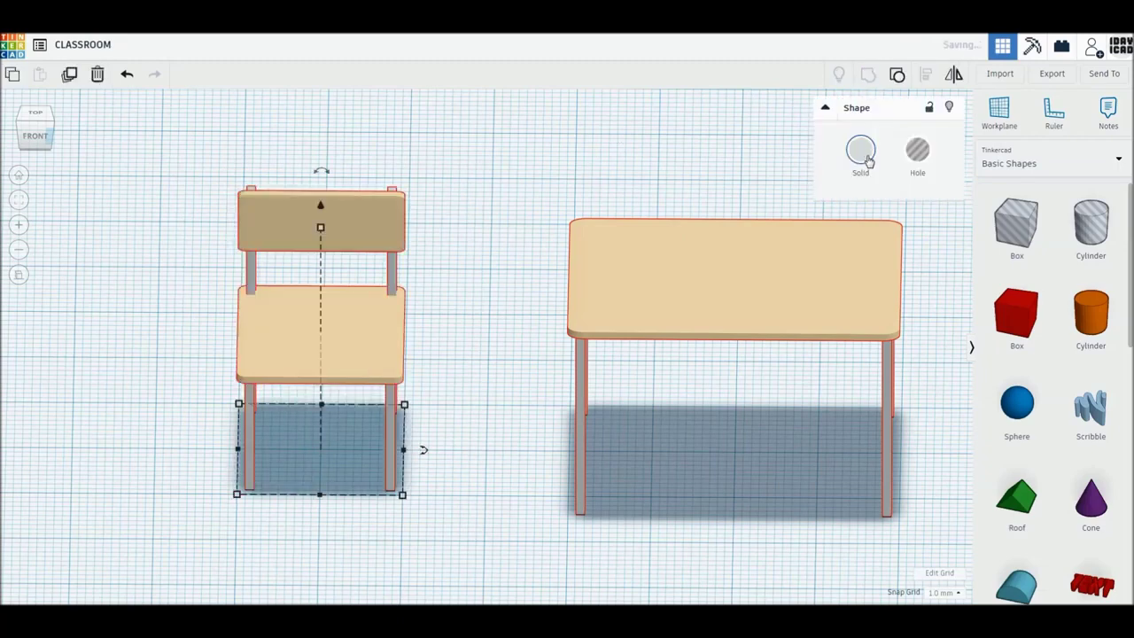
left_click(864, 158)
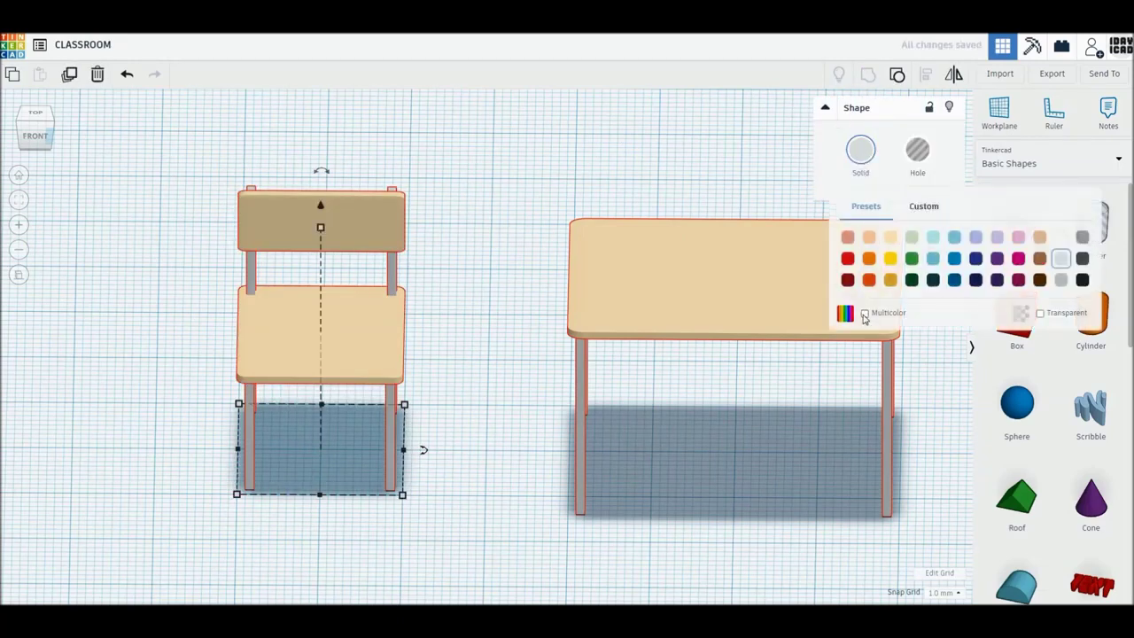
left_click(864, 313)
left_click(551, 201)
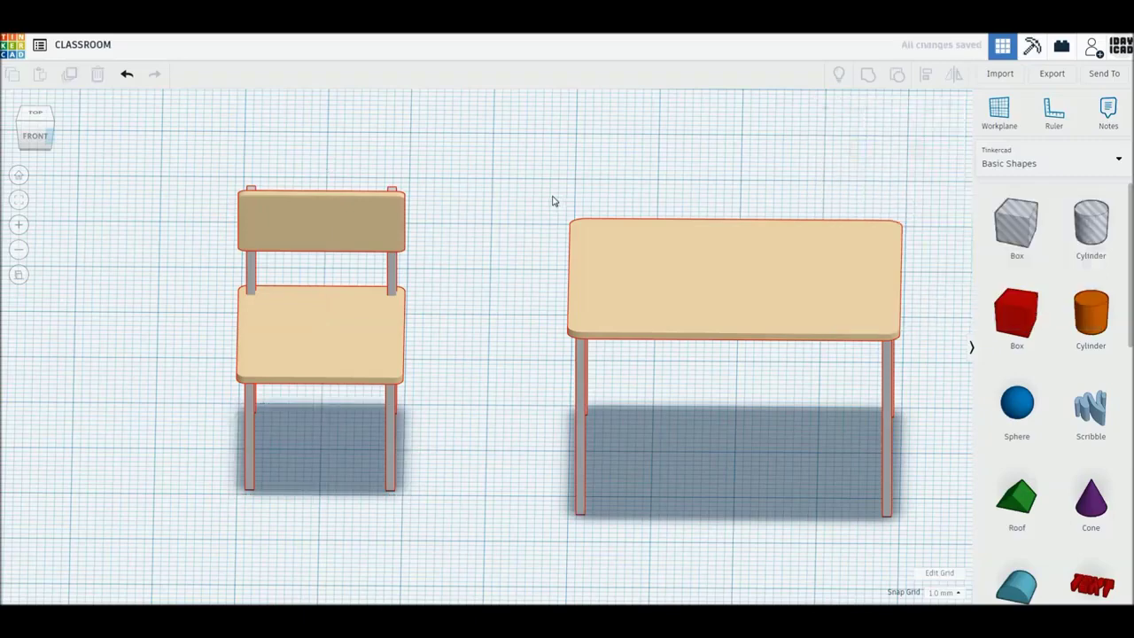
left_click(38, 115)
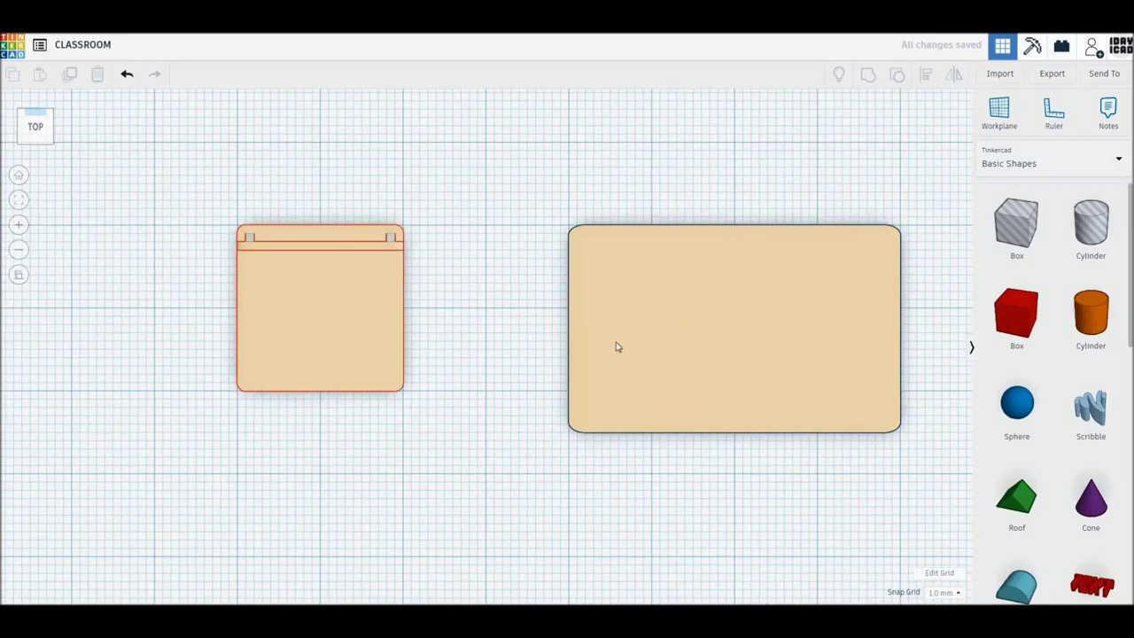
- Move the table in front of the chair so its top covers the seat
left_click_drag(618, 347, 320, 383)
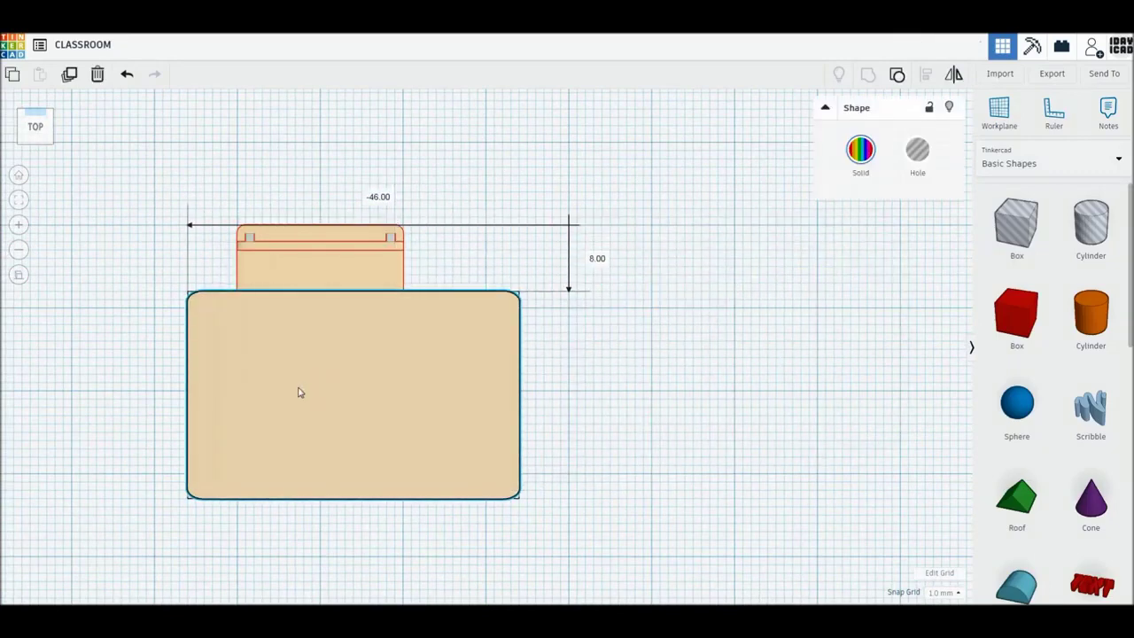
key("Left")
key("Left")
key("Left")
key("Down")
key("Down")
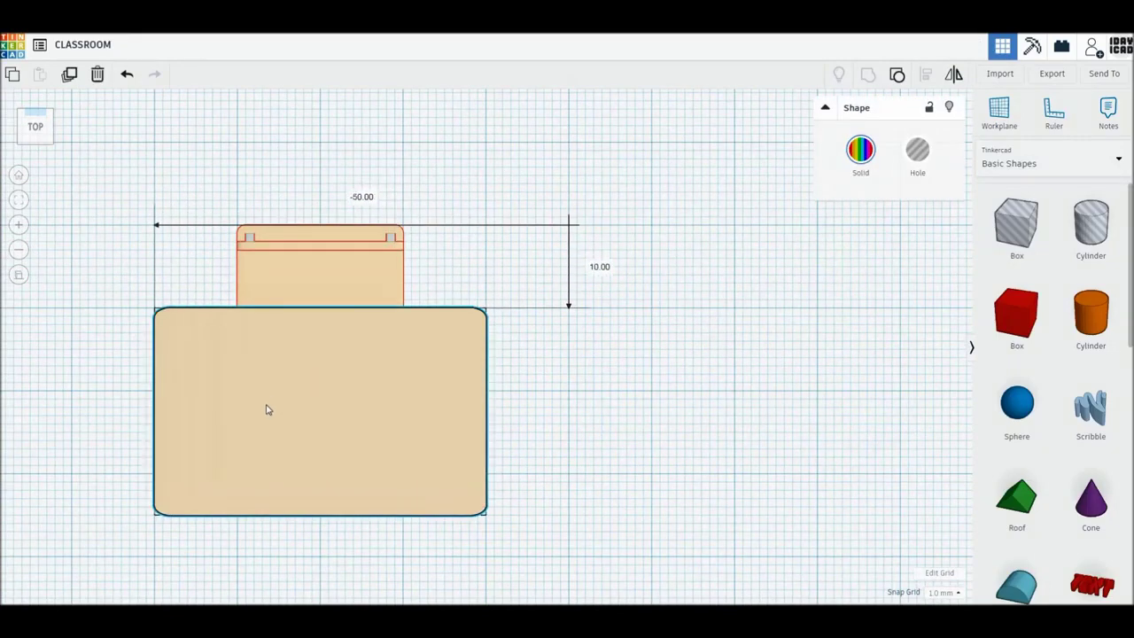
scroll(210, 364, "down", 2)
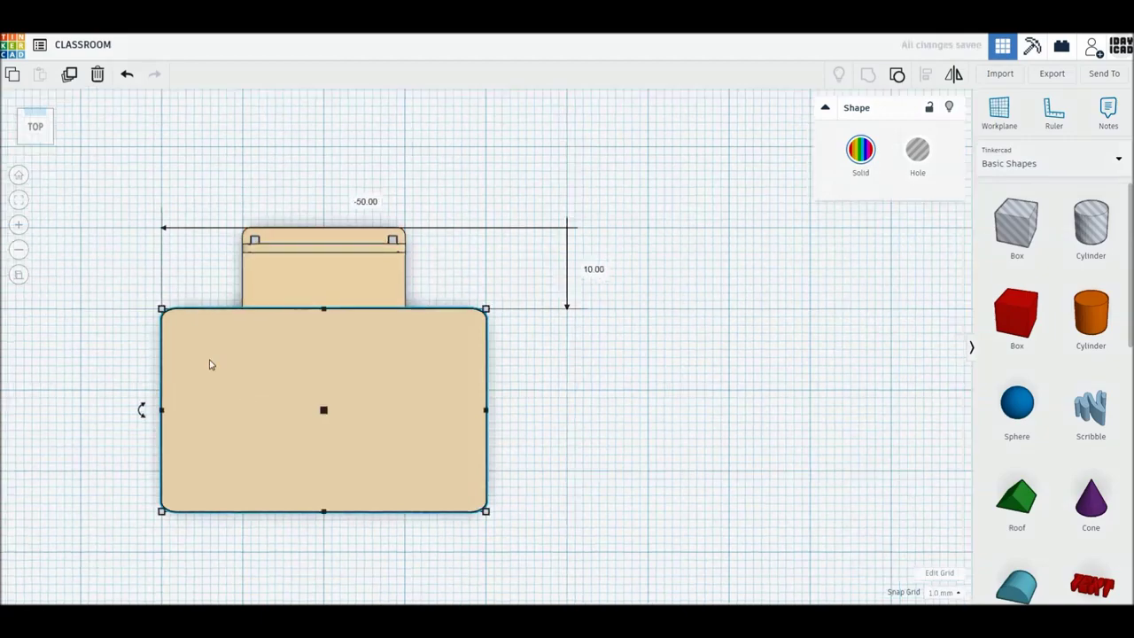
left_click(632, 446)
right_click_drag(632, 446, 543, 351)
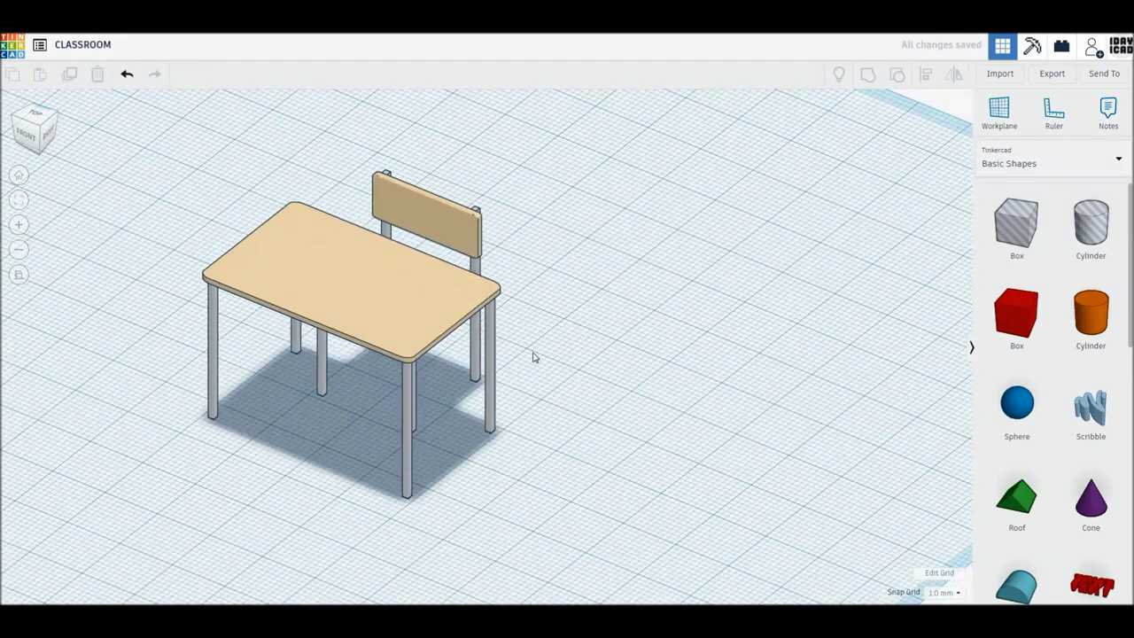
- Select the desk and chair together and rotate them 180° to face the opposite way
left_click(23, 178)
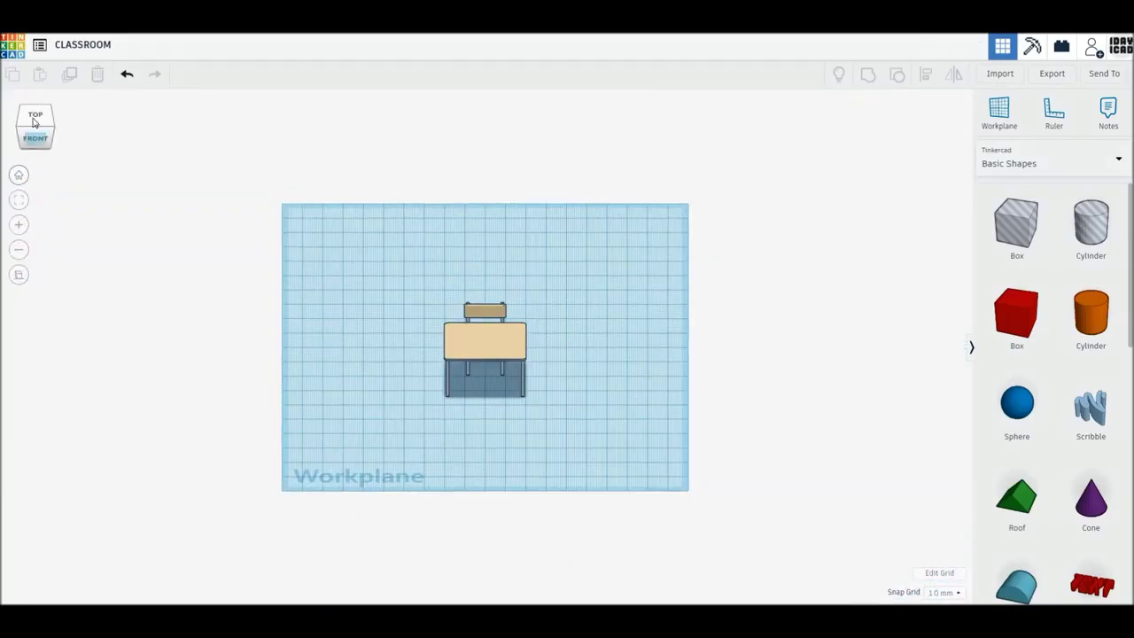
left_click(35, 111)
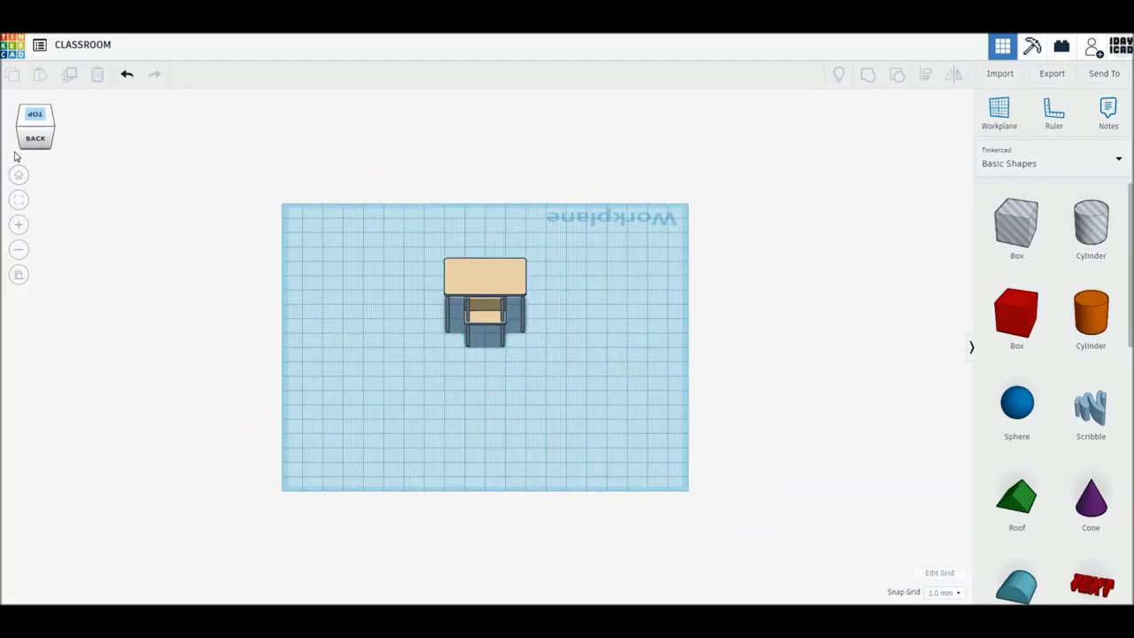
left_click(35, 135)
left_click(35, 117)
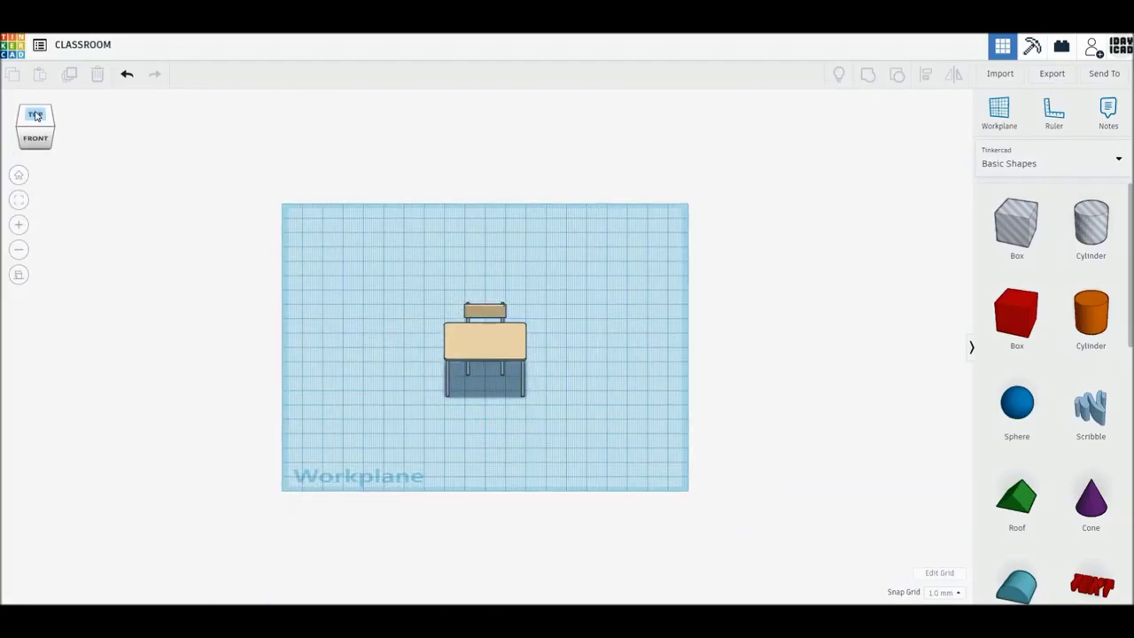
scroll(399, 422, "up", 2)
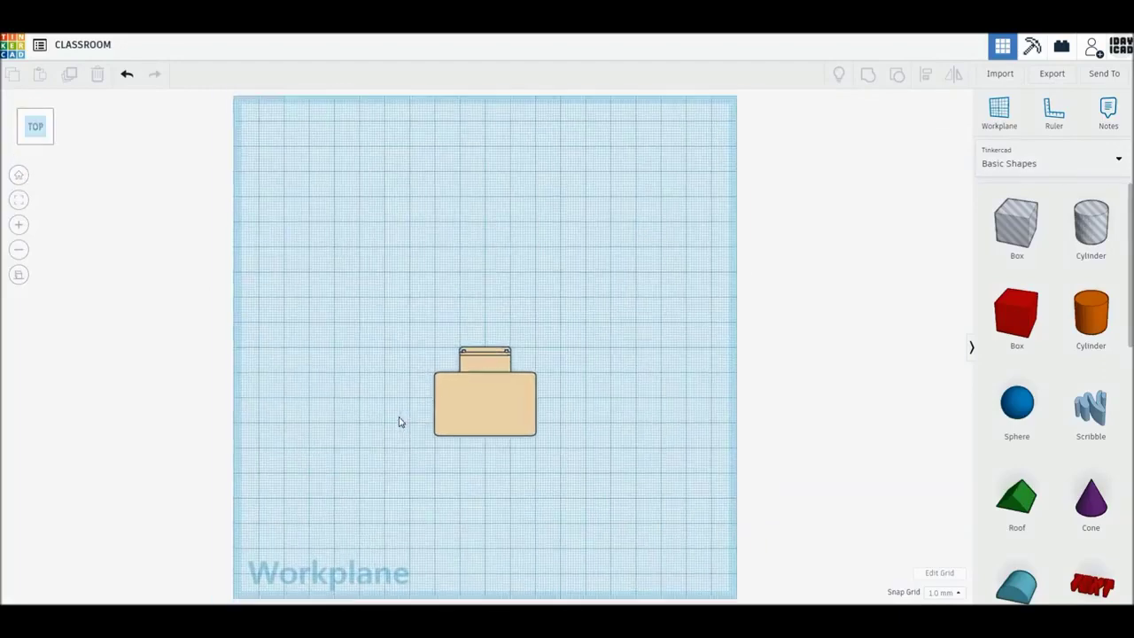
scroll(399, 423, "up", 2)
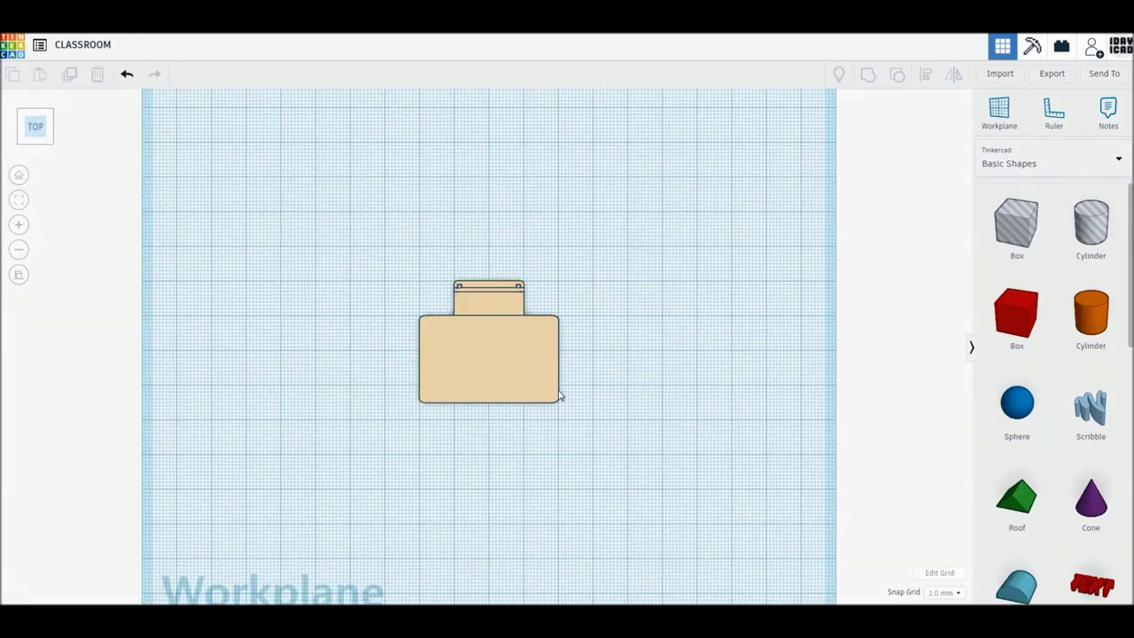
scroll(496, 359, "up", 3)
scroll(460, 321, "up", 2)
left_click_drag(724, 535, 284, 193)
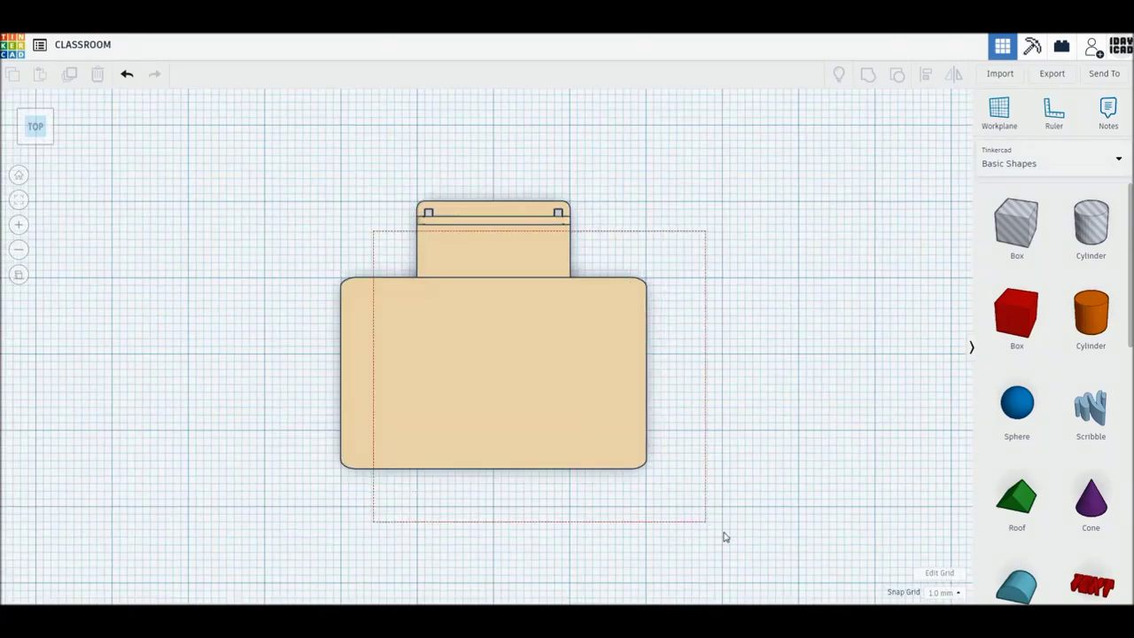
mouse_move(322, 334)
left_mouse_down()
mouse_move(606, 349)
mouse_move(606, 319)
left_mouse_up()
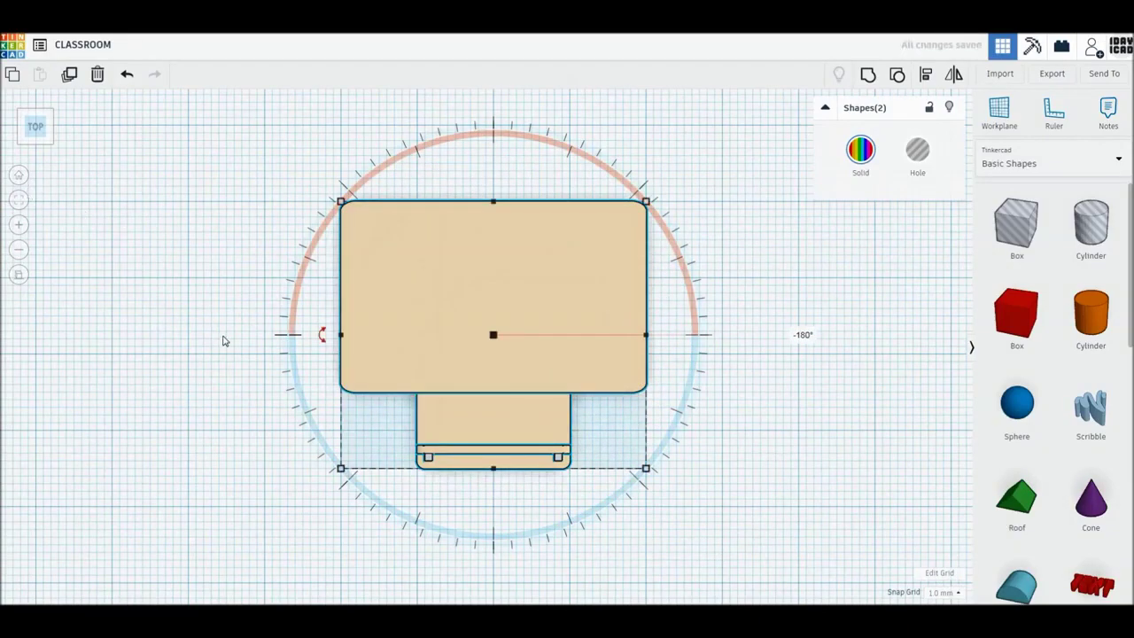
- Move the rotated desk set near the workplane's top-left corner, offset −60 by −50 mm
scroll(223, 340, "down", 1)
scroll(223, 341, "down", 1)
scroll(226, 342, "down", 1)
scroll(229, 345, "down", 1)
scroll(229, 345, "down", 1)
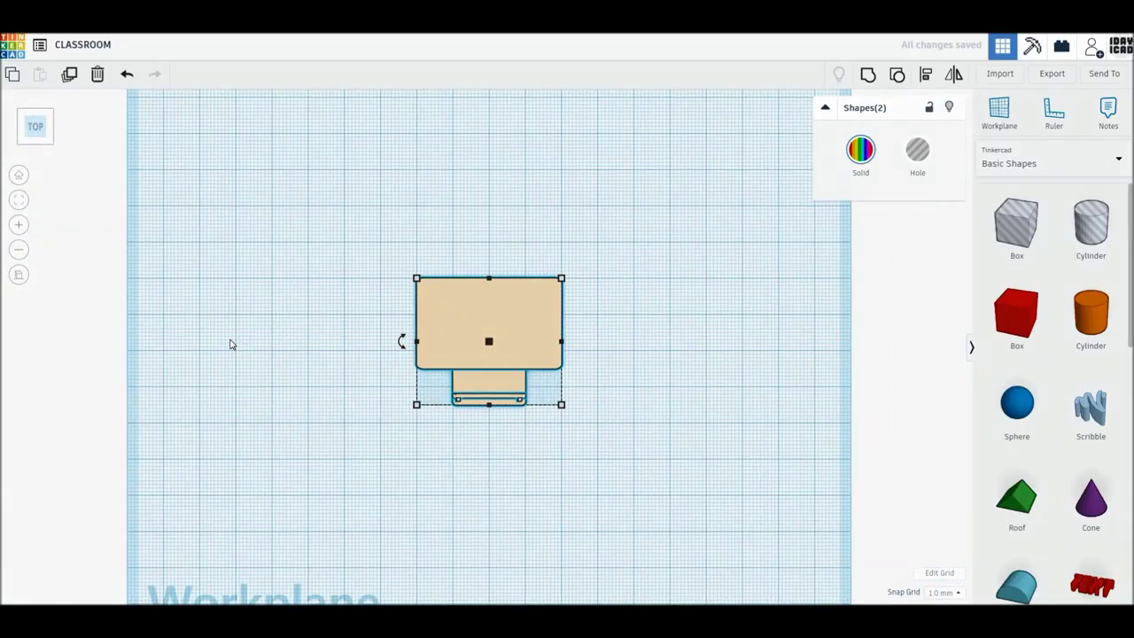
scroll(229, 345, "down", 1)
scroll(229, 342, "down", 1)
scroll(263, 339, "down", 1)
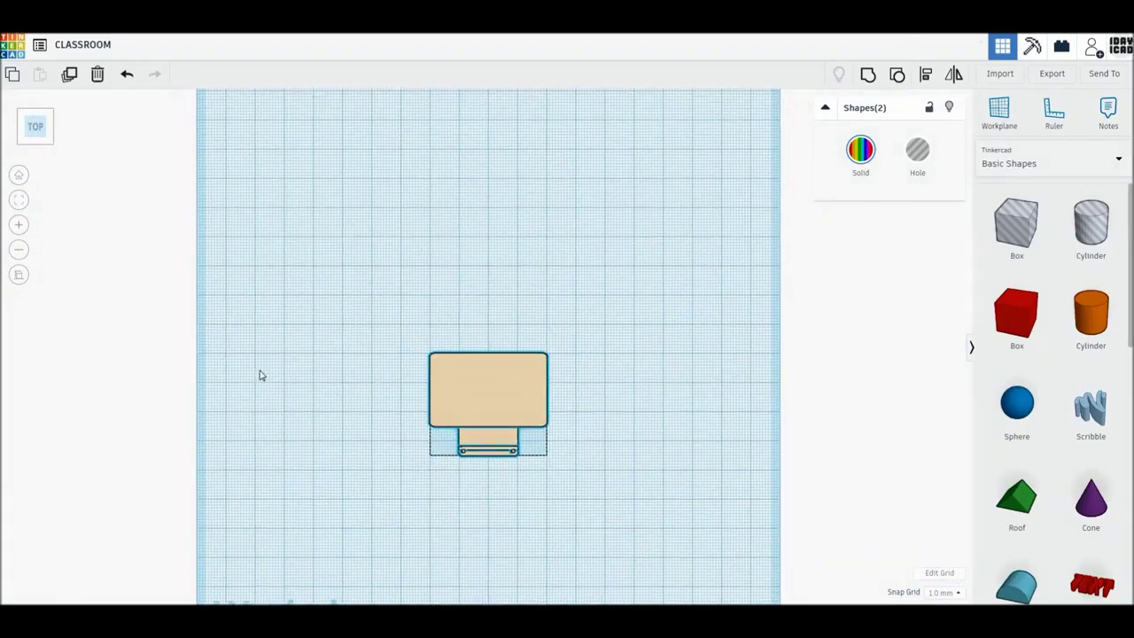
left_click(470, 457)
left_click_drag(496, 467, 346, 326)
key("Left")
left_click_drag(347, 327, 348, 327)
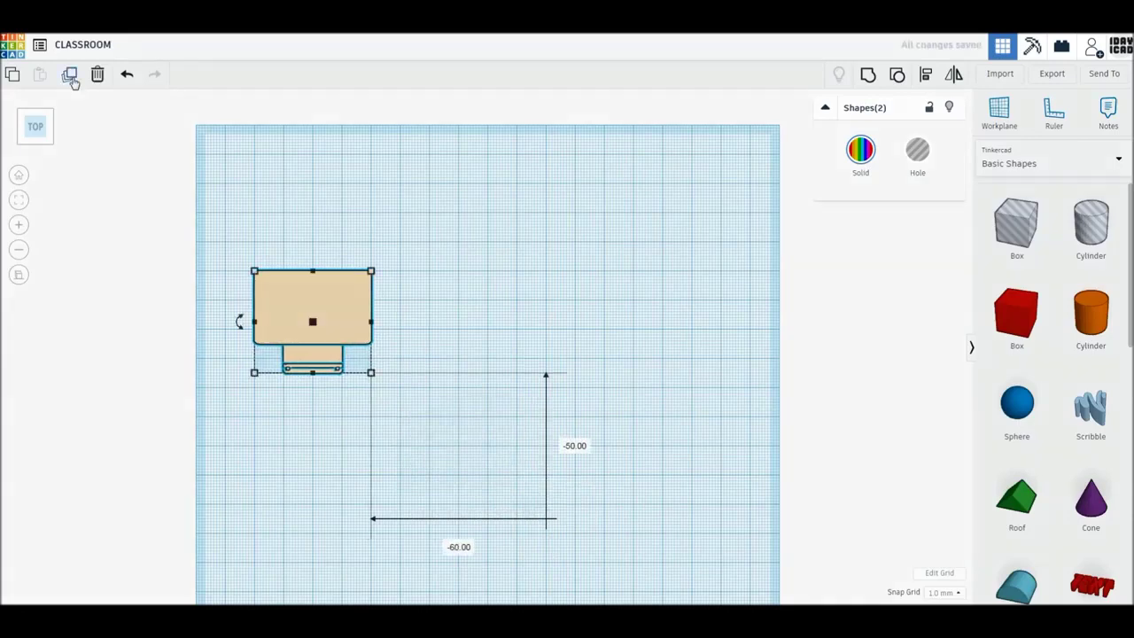
- Duplicate the desk set and place the copy right beside the original
left_click(71, 78)
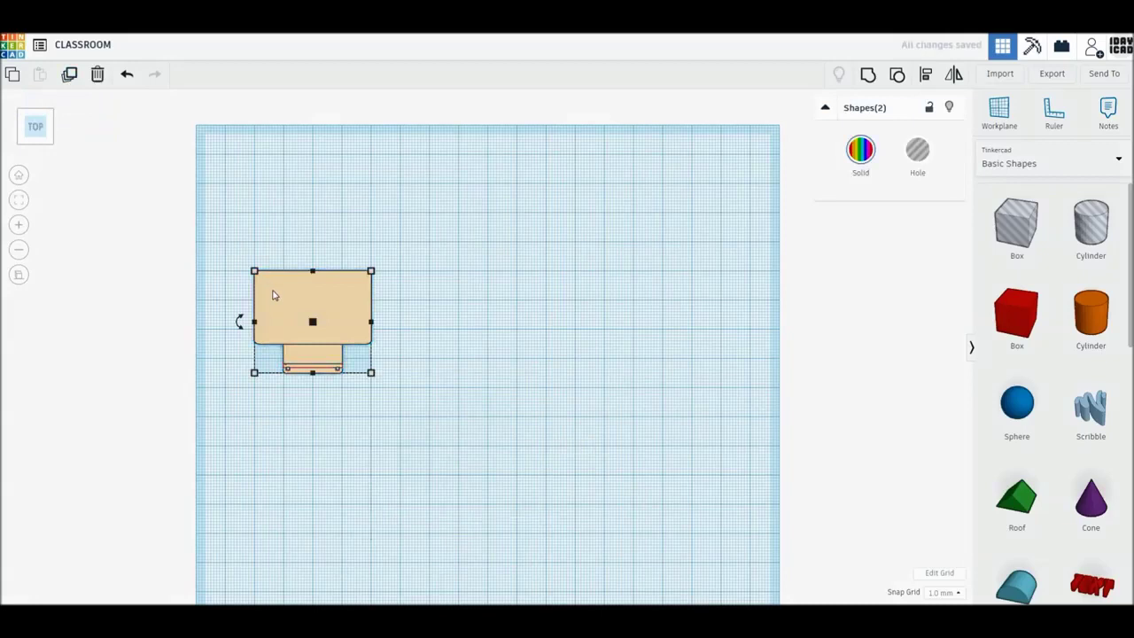
left_click_drag(323, 306, 399, 304)
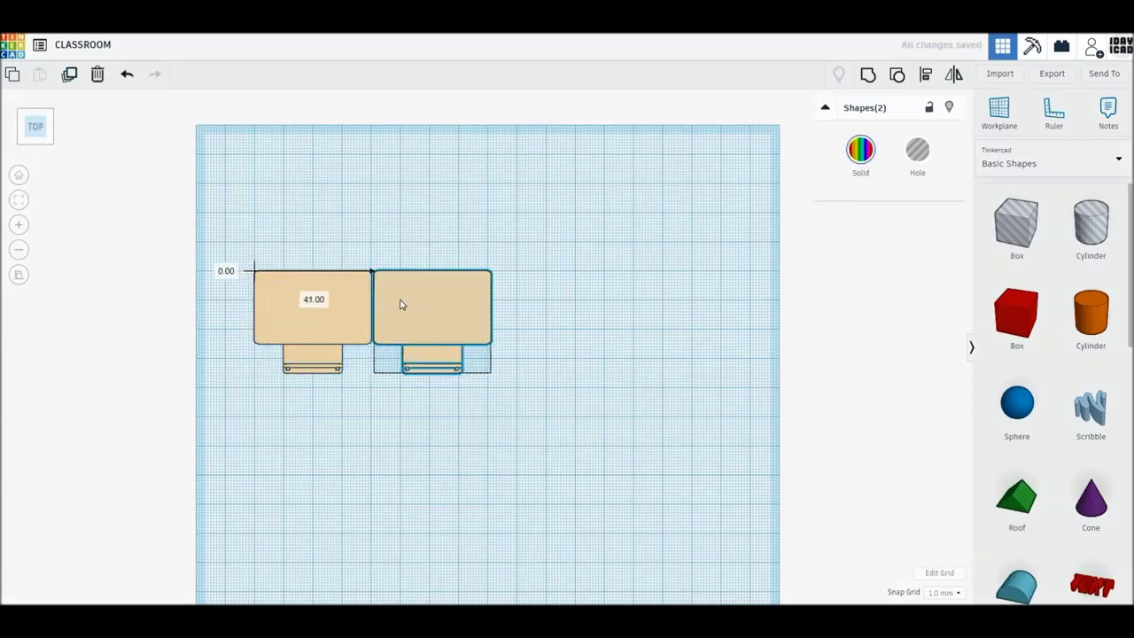
key("Left")
key("Up")
left_click_drag(397, 304, 397, 307)
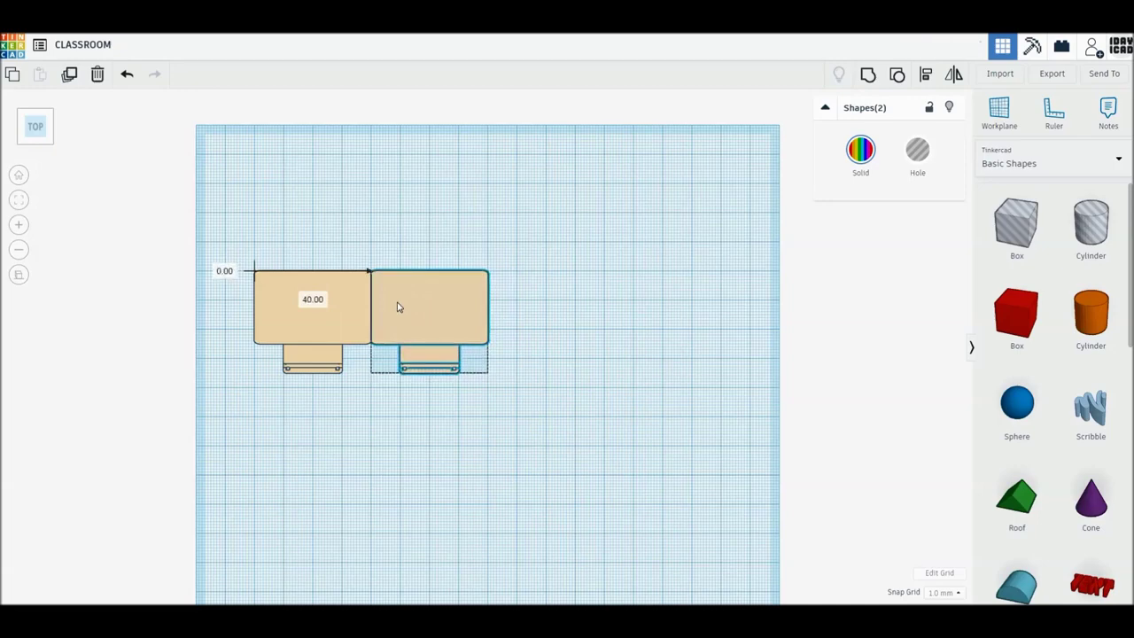
- Duplicate the desk pair to the right, forming an aligned row of four desks
left_click_drag(183, 227, 520, 400)
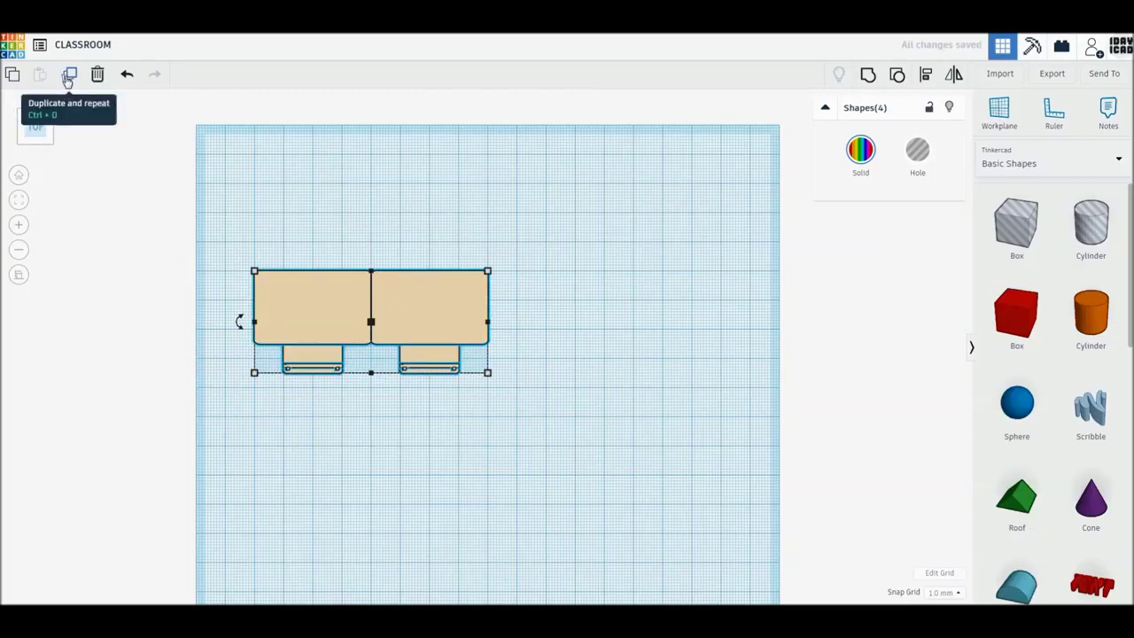
left_click(68, 77)
mouse_move(293, 309)
left_mouse_down()
mouse_move(567, 310)
mouse_move(552, 310)
left_mouse_up()
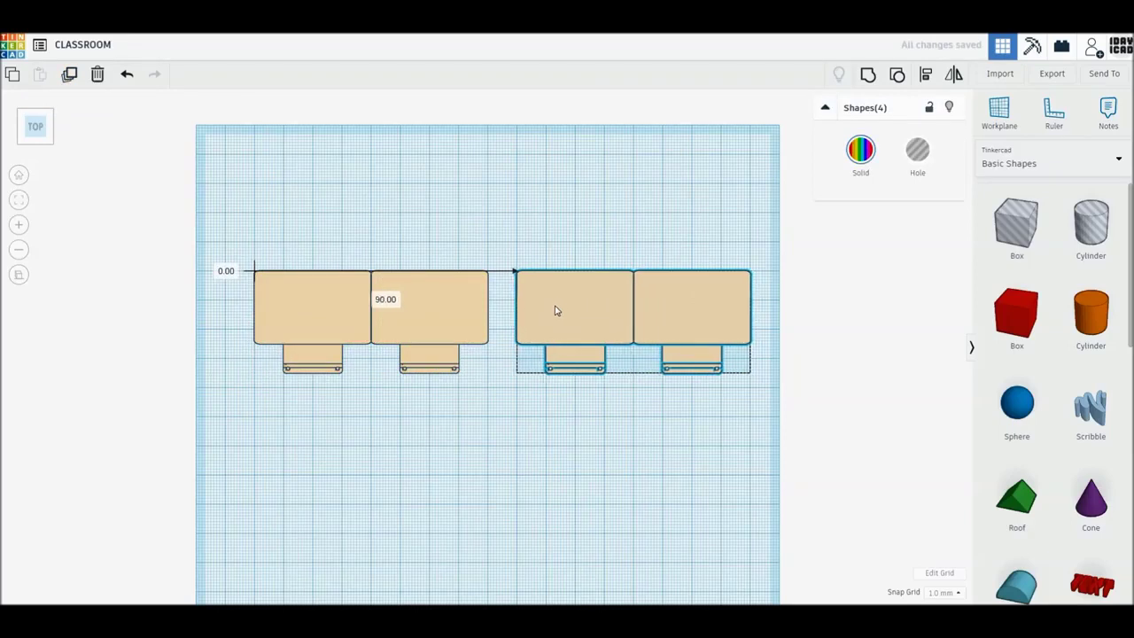
mouse_move(435, 329)
left_mouse_down()
mouse_move(420, 328)
mouse_move(443, 327)
left_mouse_up()
left_click_drag(196, 217, 500, 425)
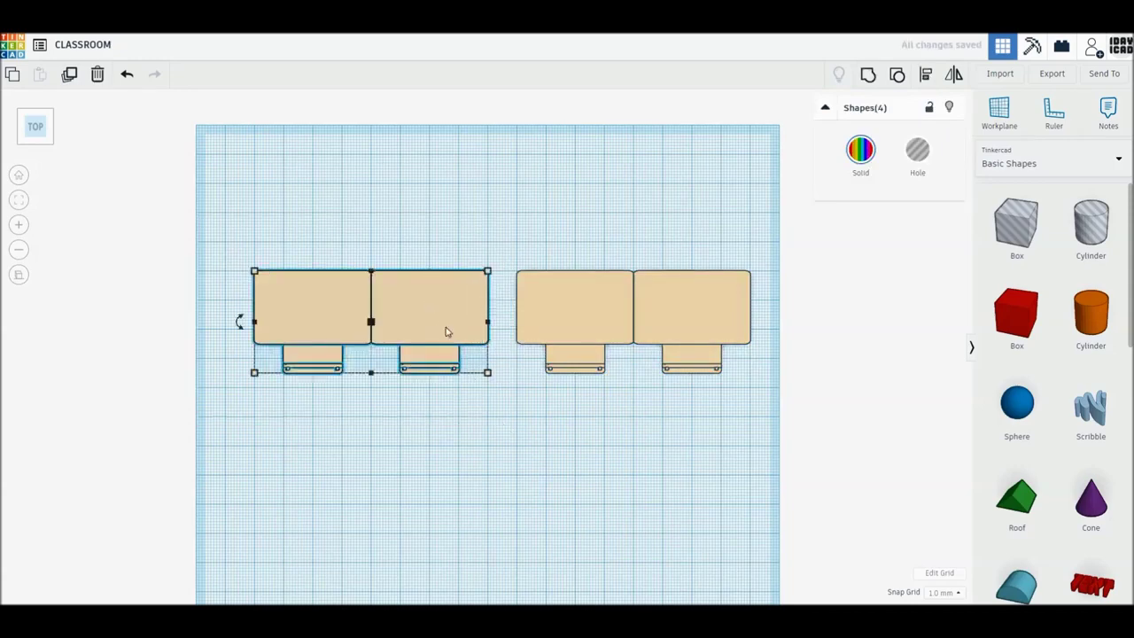
left_click_drag(447, 331, 409, 311)
key("Left")
key("Left")
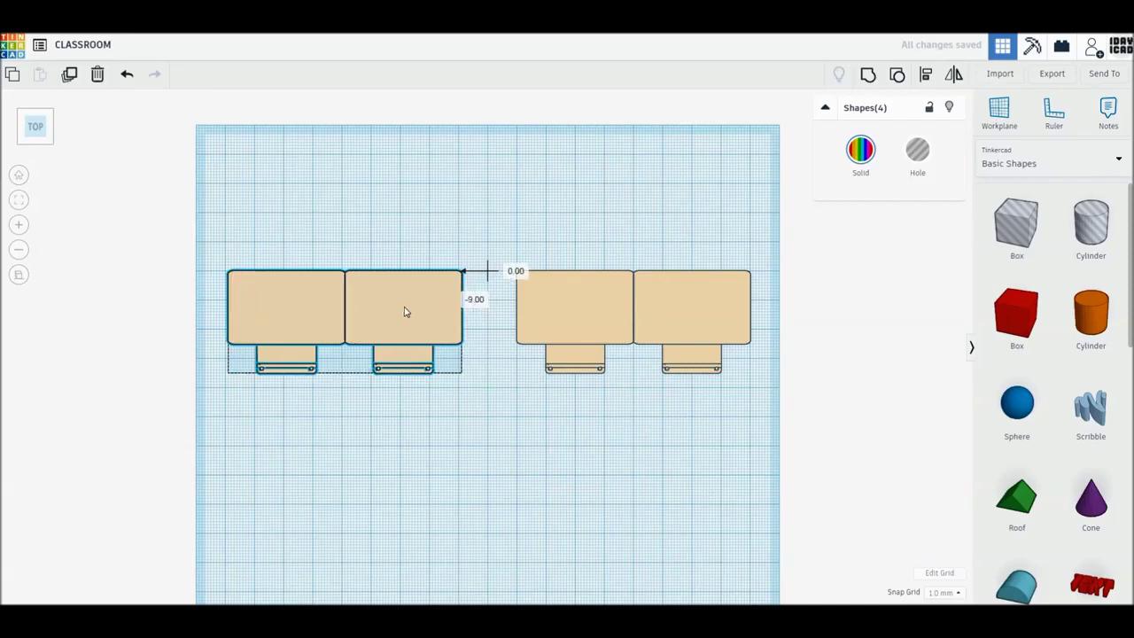
left_click_drag(404, 310, 400, 313)
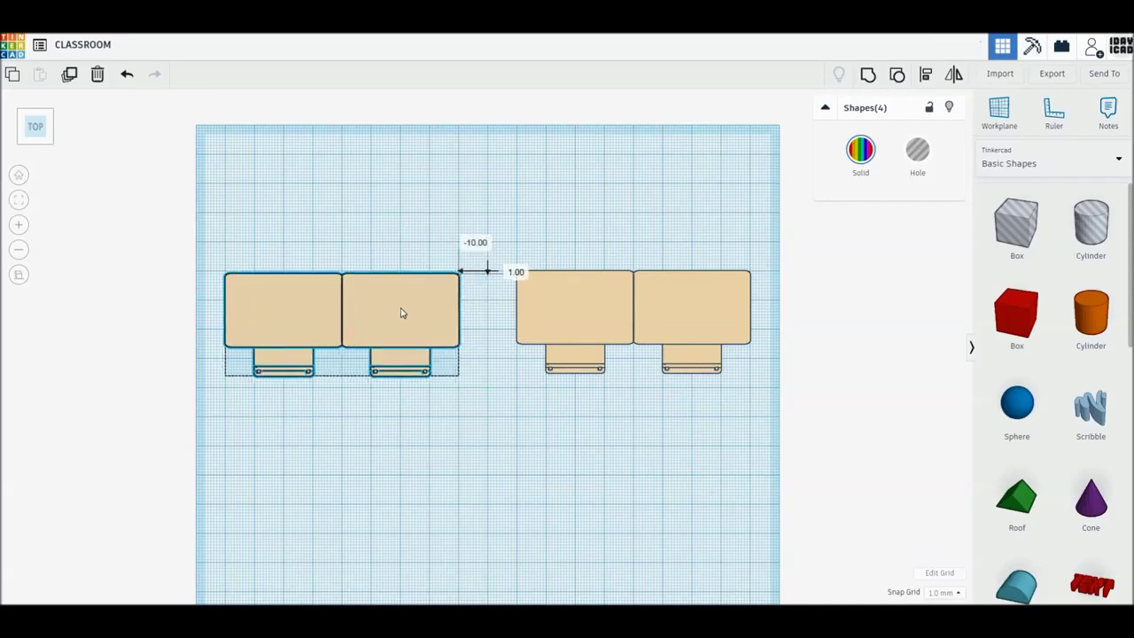
key("Up")
- Duplicate the row of four and place it below with a 50 mm gap
left_click_drag(144, 191, 776, 466)
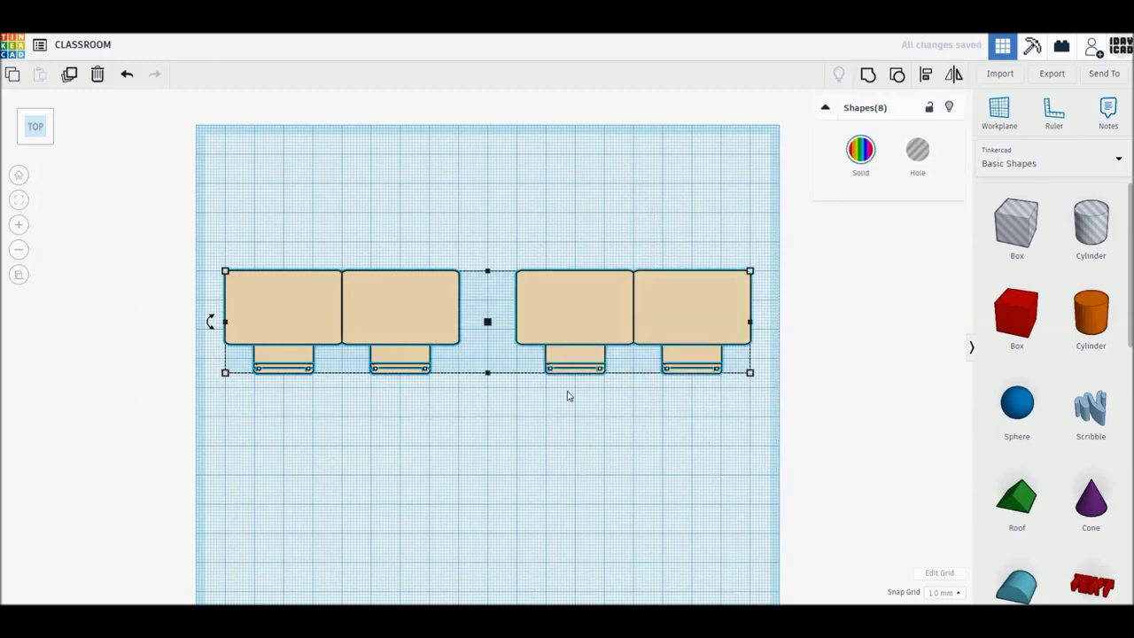
middle_click_drag(568, 396, 566, 347)
left_click(69, 77)
left_click(68, 77)
left_click_drag(398, 226, 401, 349)
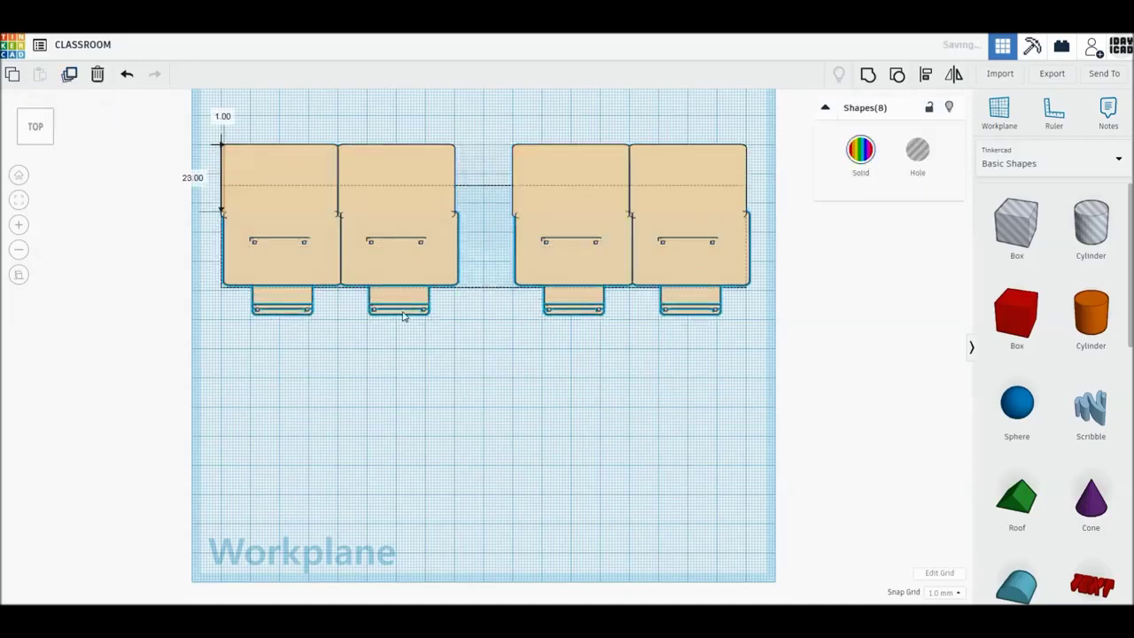
left_click_drag(401, 349, 396, 335)
key("Left")
key("Up")
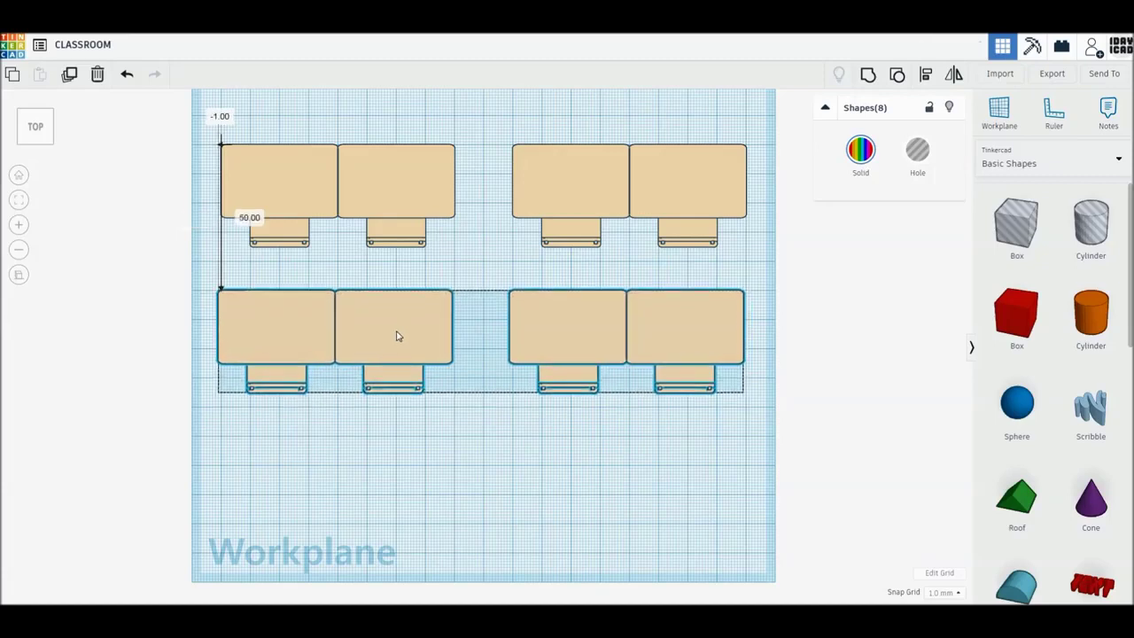
key("Right")
key("Down")
key("Up")
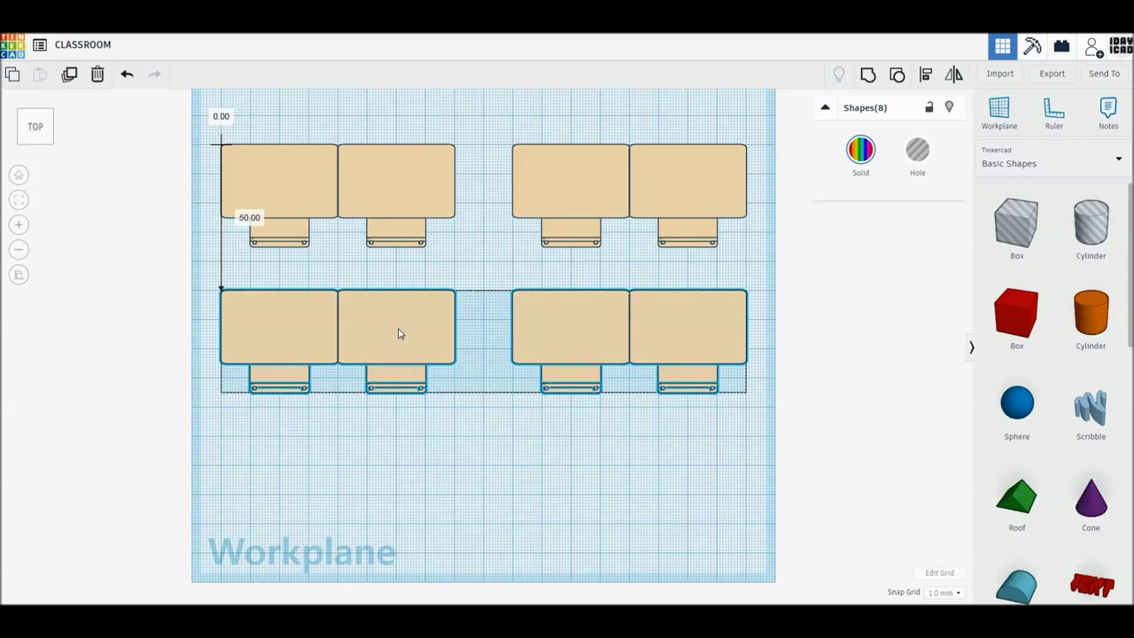
- Add a third row of desks at the same spacing and view the classroom in 3D
left_click(70, 76)
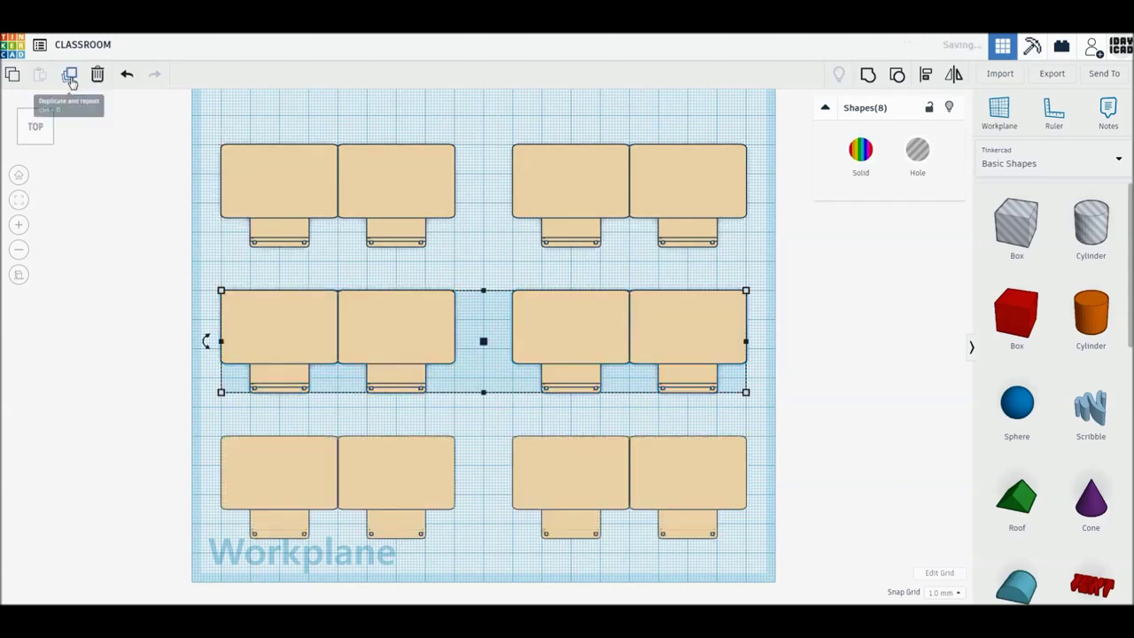
left_click(116, 289)
mouse_move(678, 517)
right_mouse_down()
mouse_move(572, 446)
mouse_move(841, 364)
right_mouse_up()
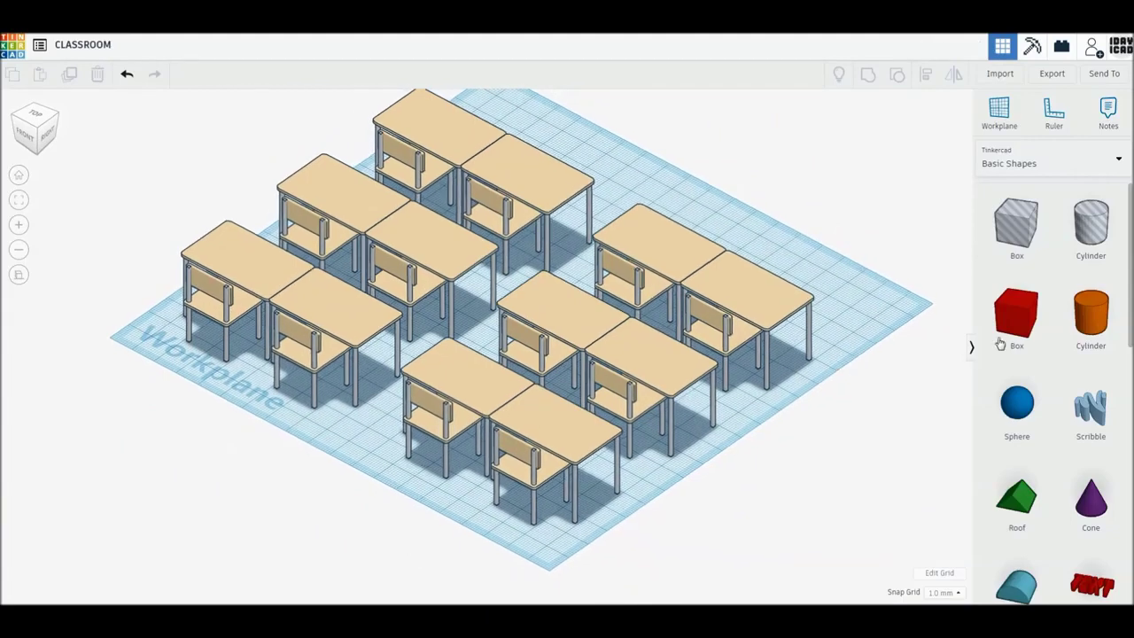
- Place a red box beside the desks and size it 200 by 200 mm
left_click_drag(1029, 325, 817, 472)
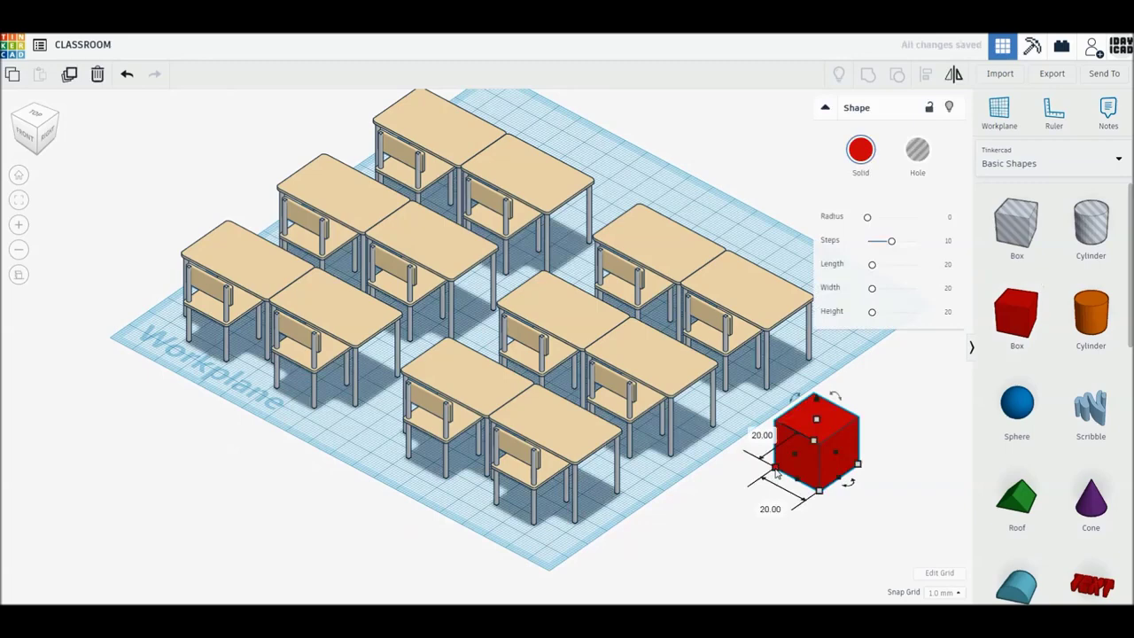
left_click(760, 509)
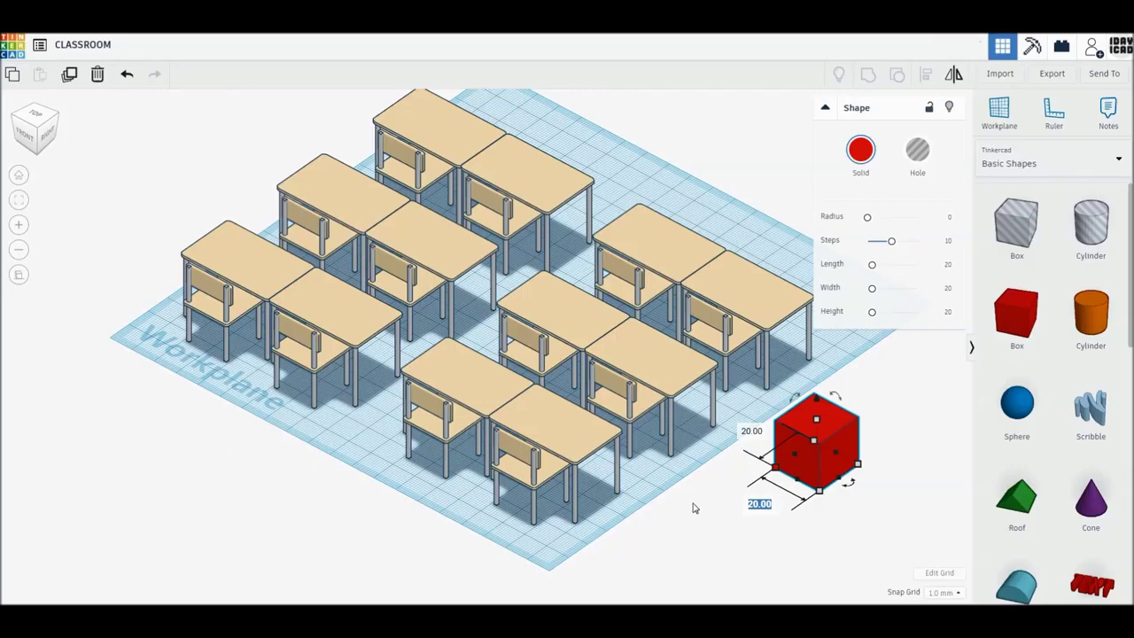
type("200")
key("Return")
middle_click_drag(788, 557, 647, 427)
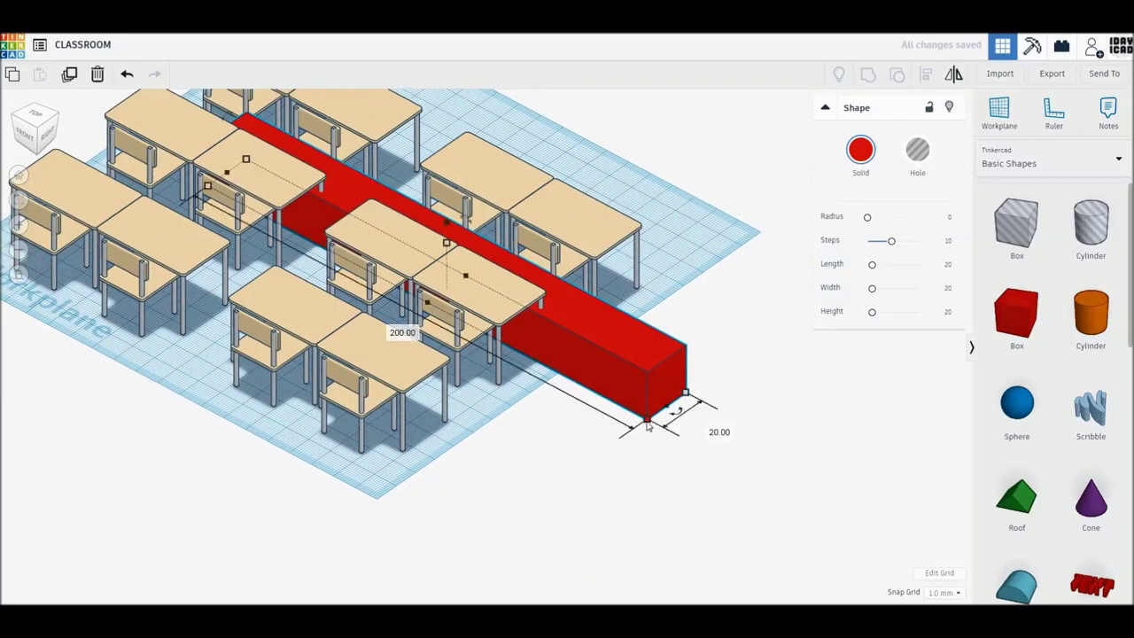
left_click(708, 427)
type("200")
key("Return")
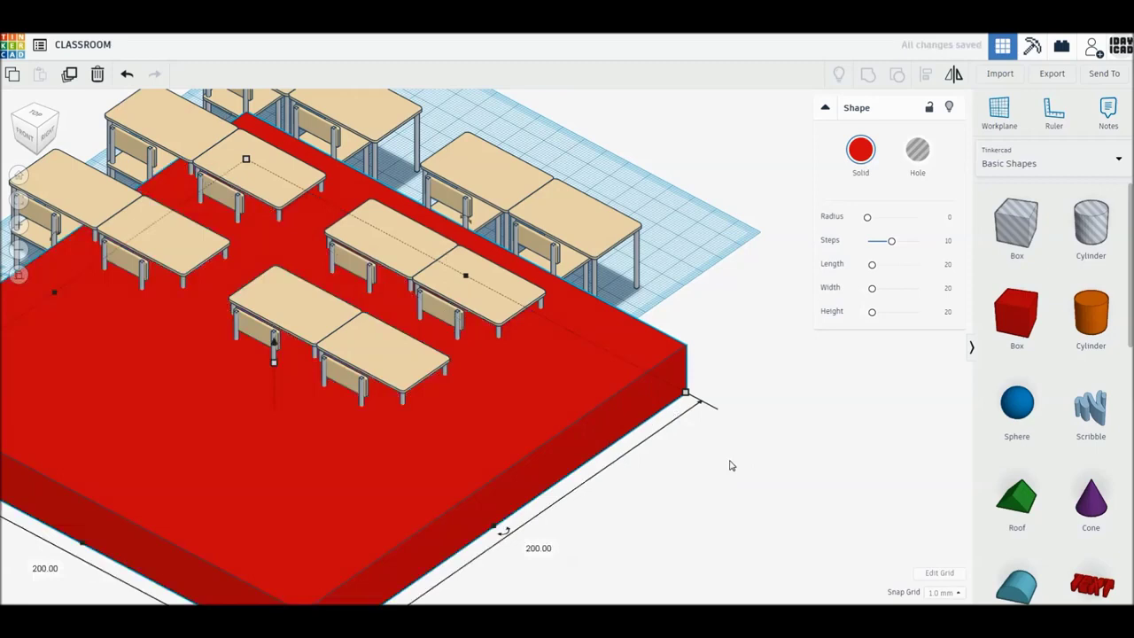
- Set the box's height to 150 mm
key("f")
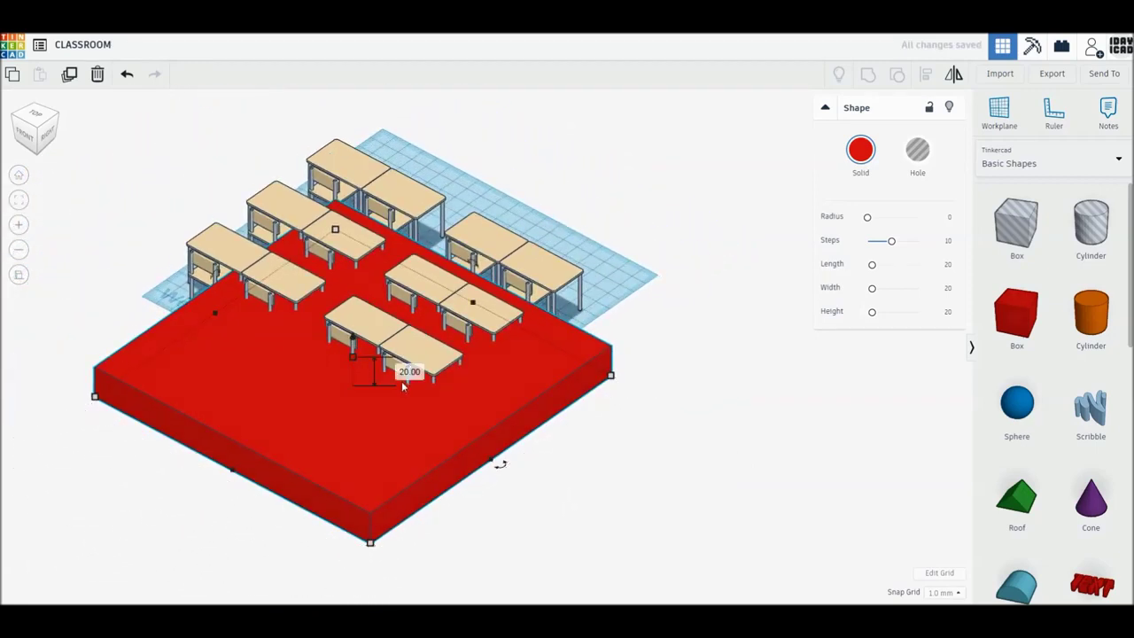
left_click(409, 371)
type("200")
key("Return")
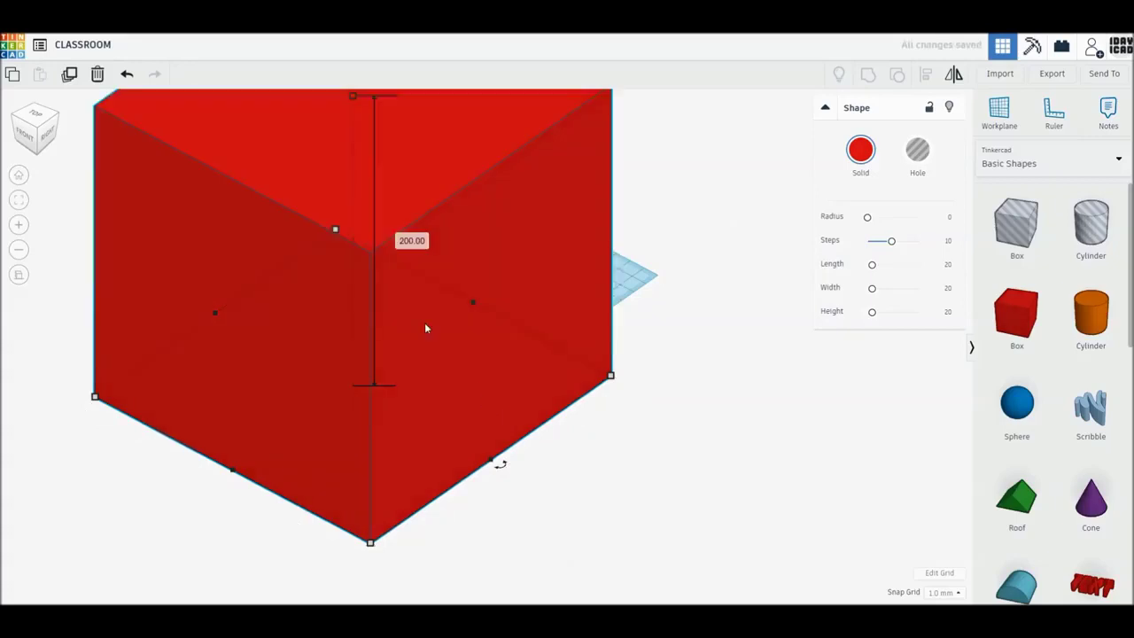
left_click(411, 240)
type("150")
key("Return")
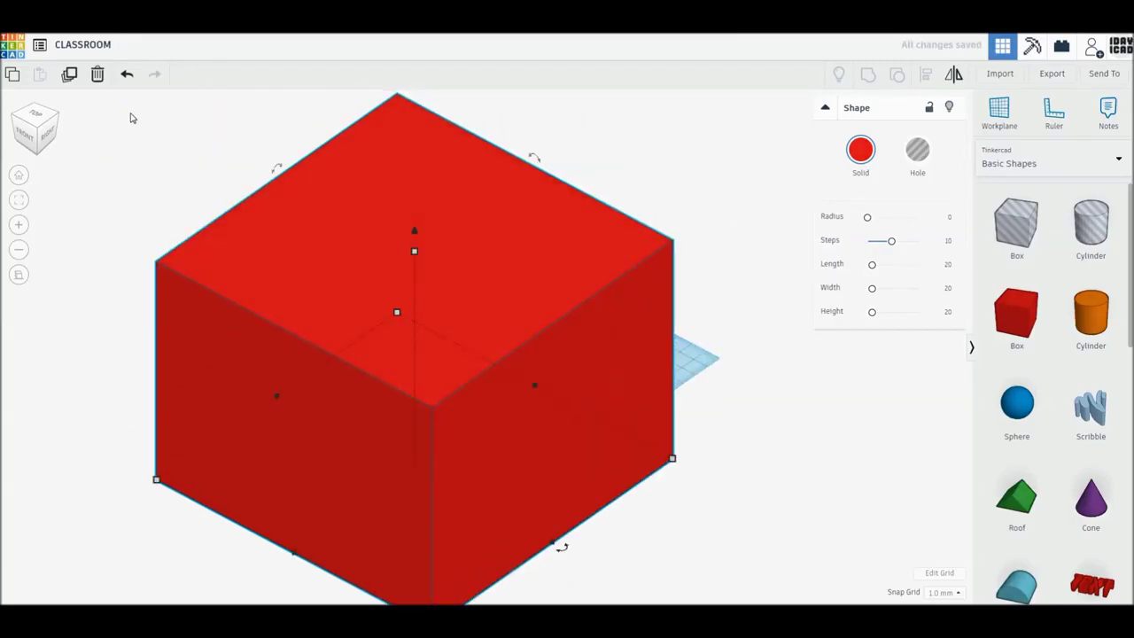
- Duplicate the big box, raise the copy slightly, and make it a hole
left_click(69, 75)
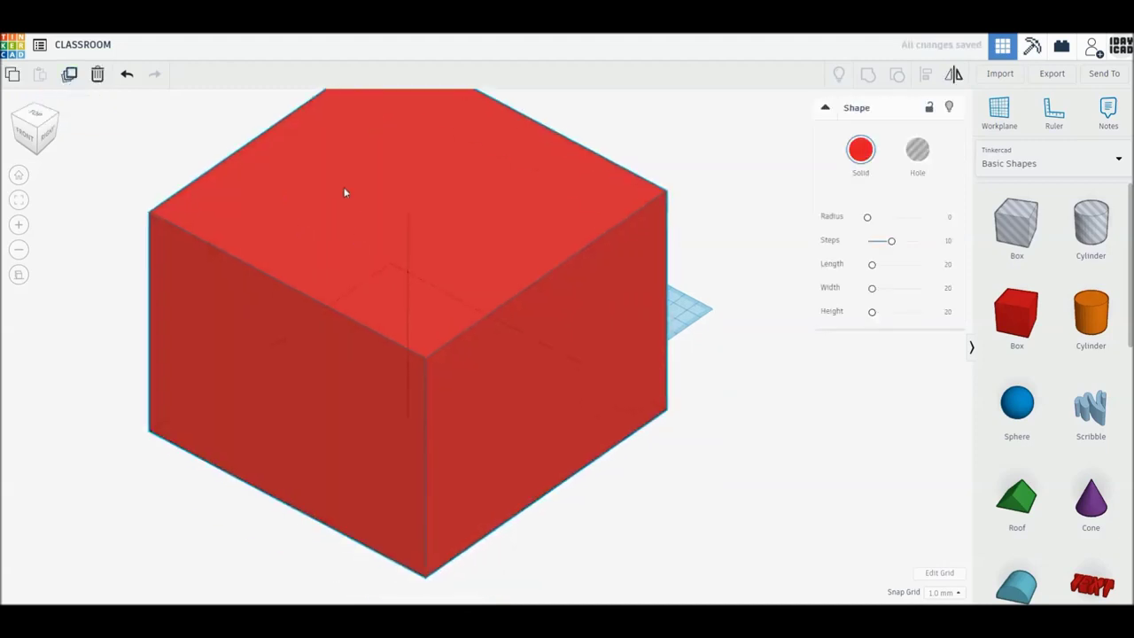
left_click_drag(407, 183, 408, 179)
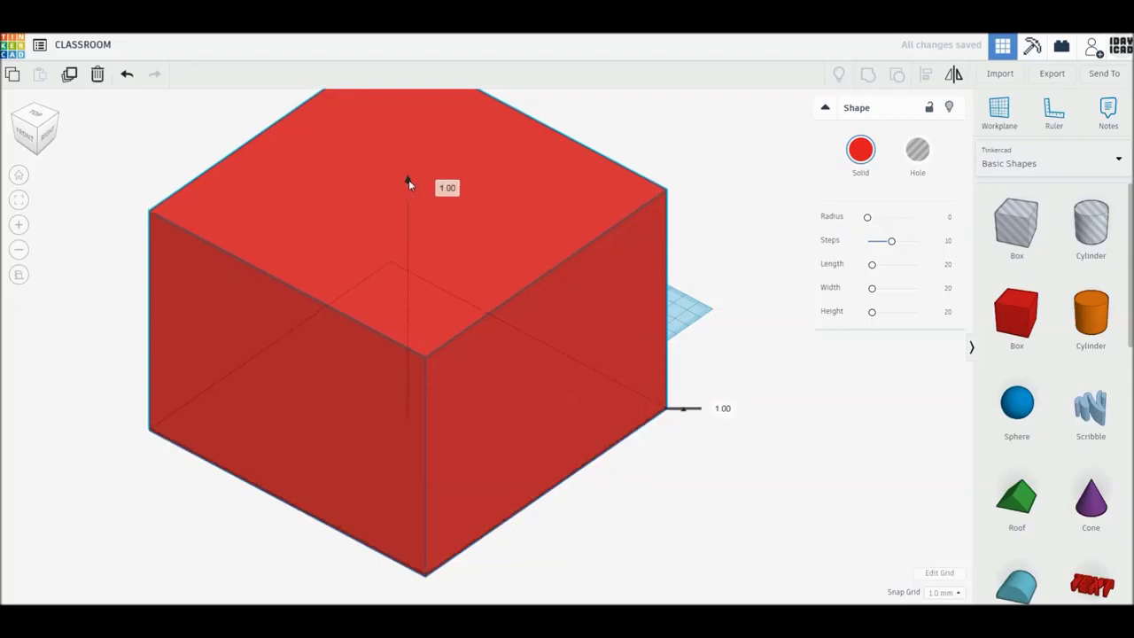
left_click(523, 549)
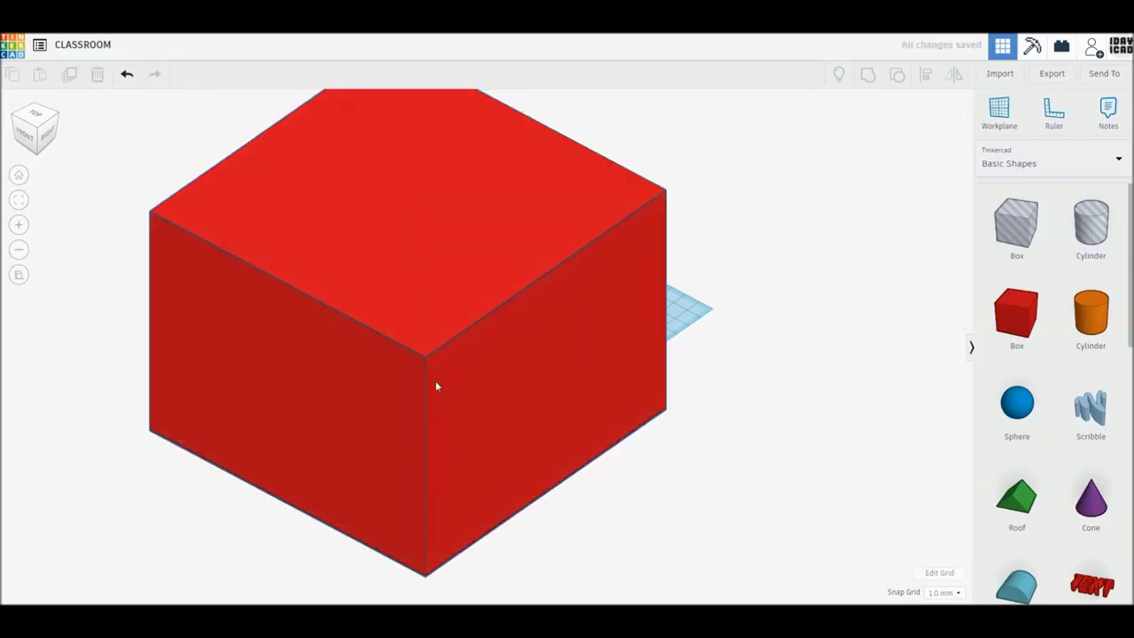
left_click(419, 309)
left_click_drag(419, 311, 418, 303)
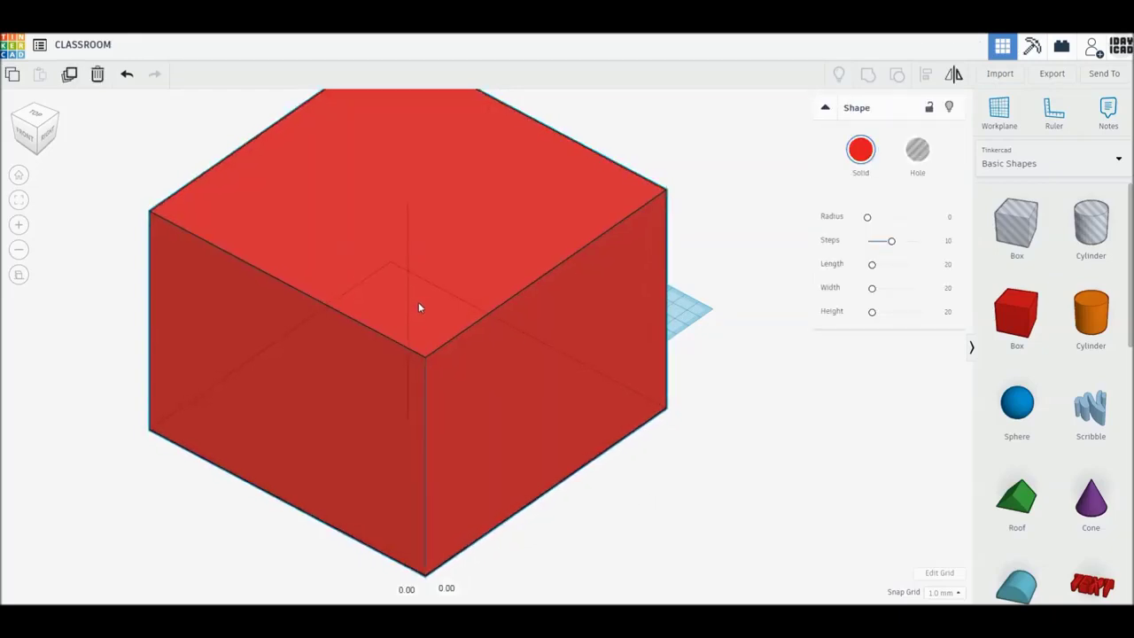
left_click_drag(418, 308, 417, 308)
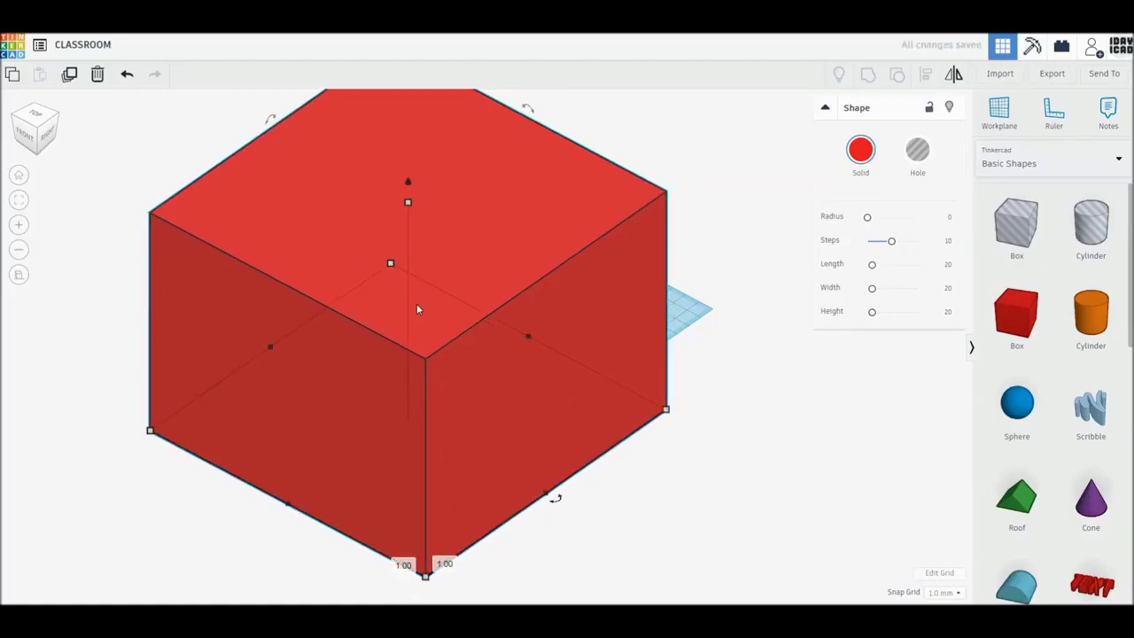
left_click(914, 169)
- Select the hole box with the red box and group them into a hollow room
mouse_move(775, 467)
right_mouse_down()
mouse_move(668, 422)
mouse_move(639, 384)
right_mouse_up()
middle_click_drag(732, 468, 815, 536)
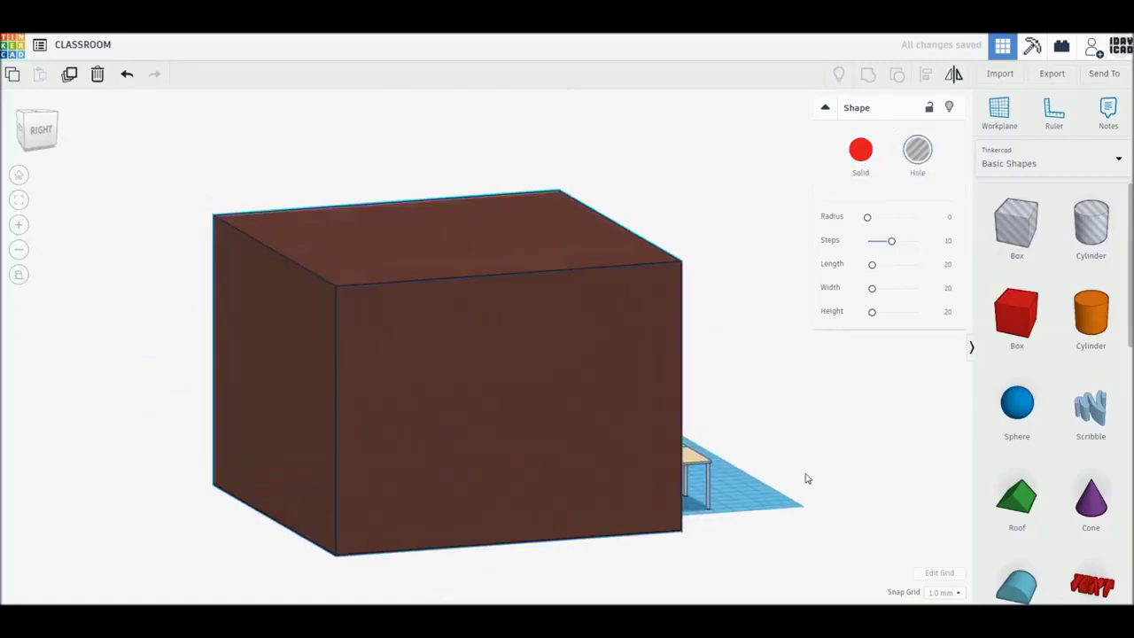
left_click_drag(722, 305, 183, 159)
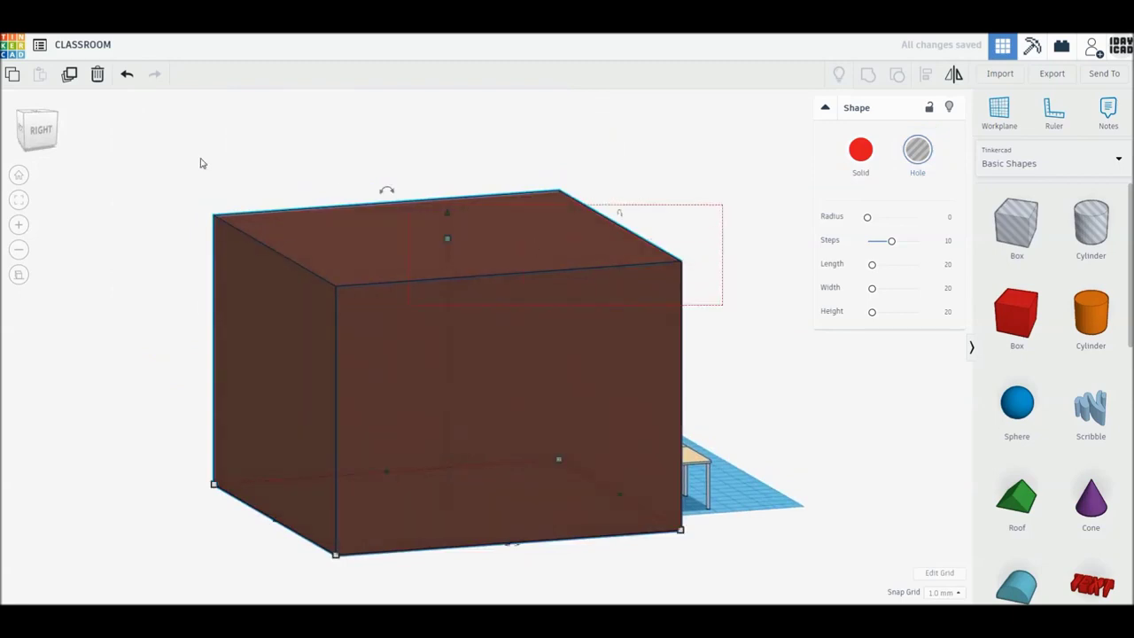
left_click_drag(182, 159, 182, 159)
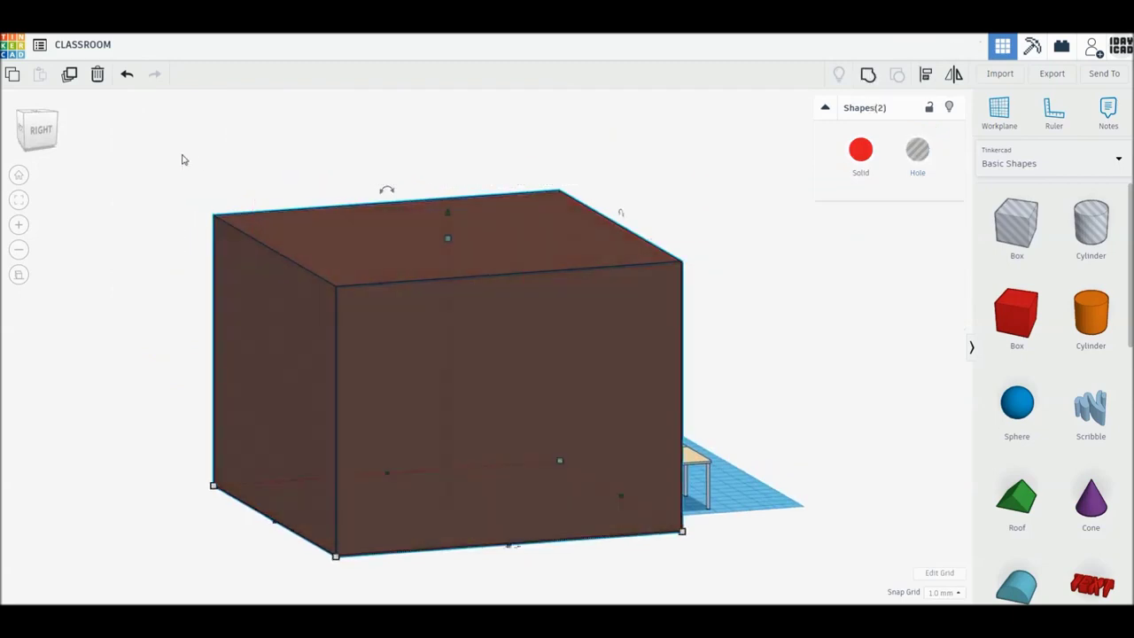
left_click(869, 77)
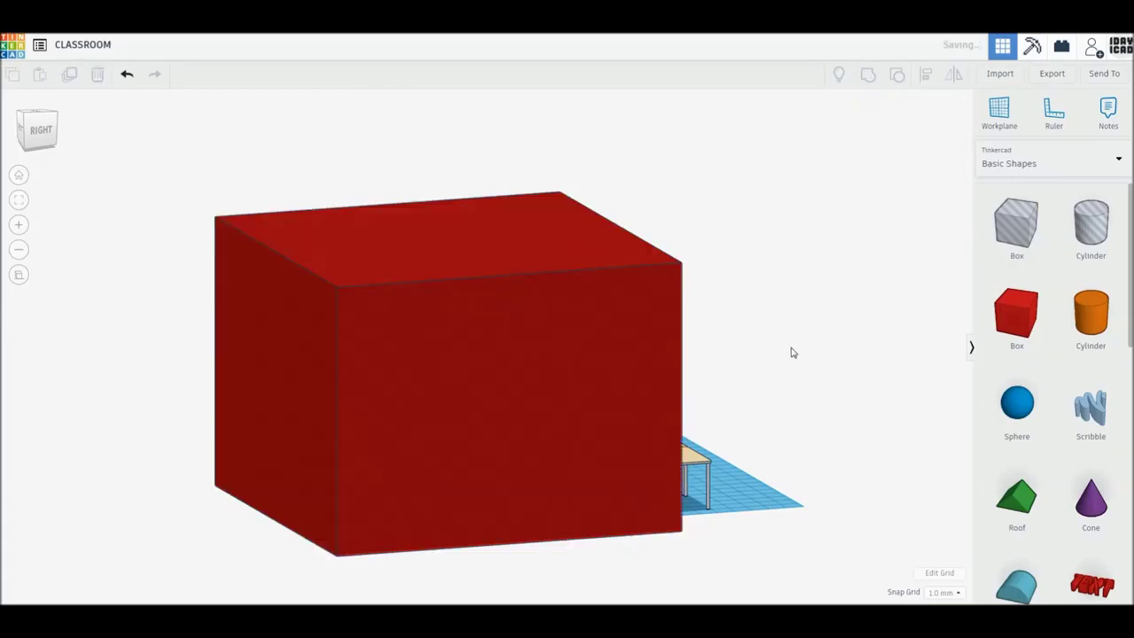
left_click(860, 158)
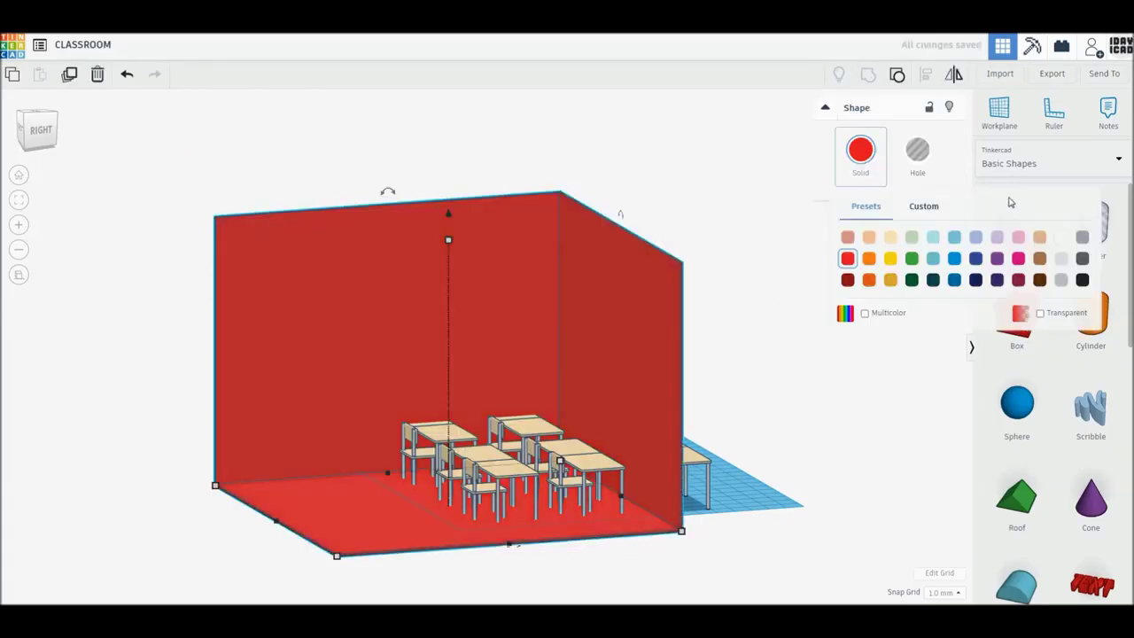
- Make the room light grey and centre it over the desk rows in Top view
left_click(1059, 237)
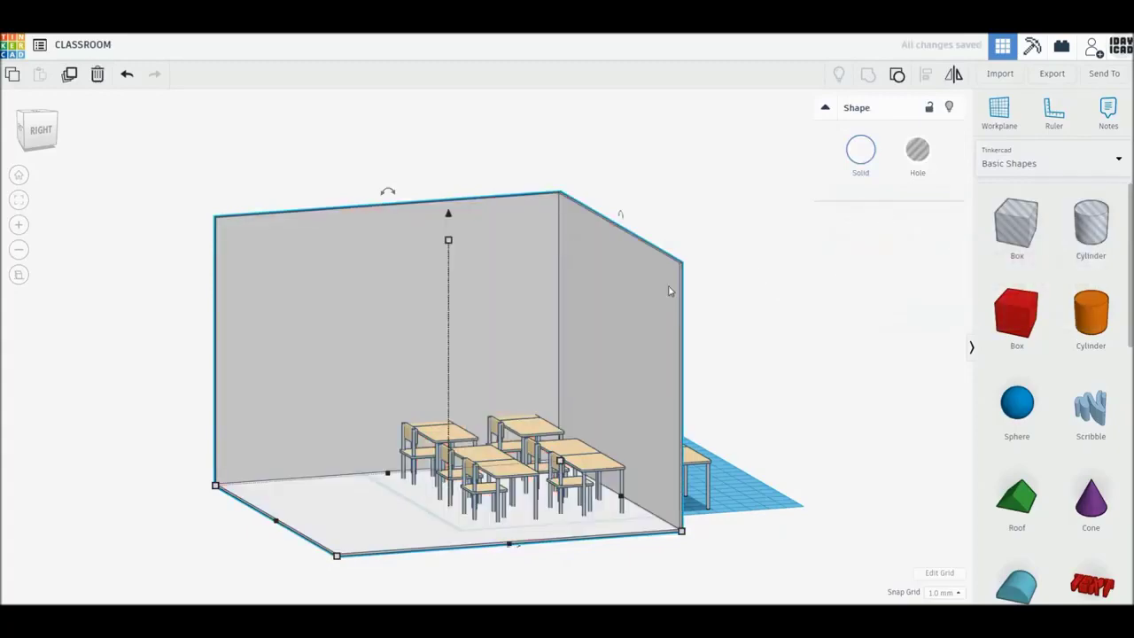
right_click_drag(228, 379, 265, 405)
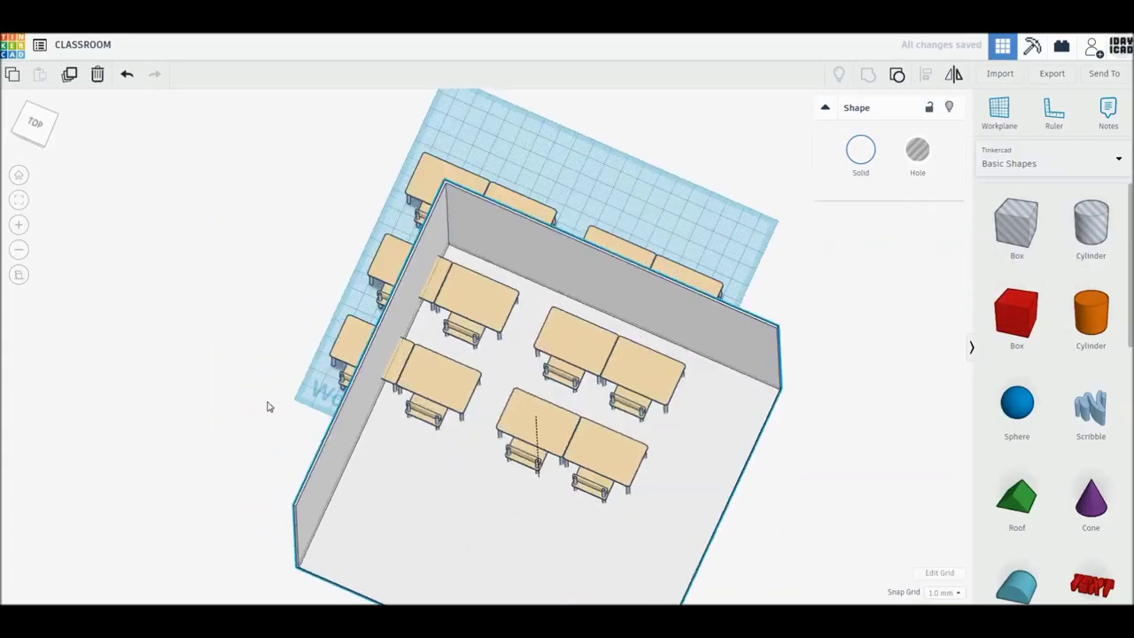
left_click(33, 125)
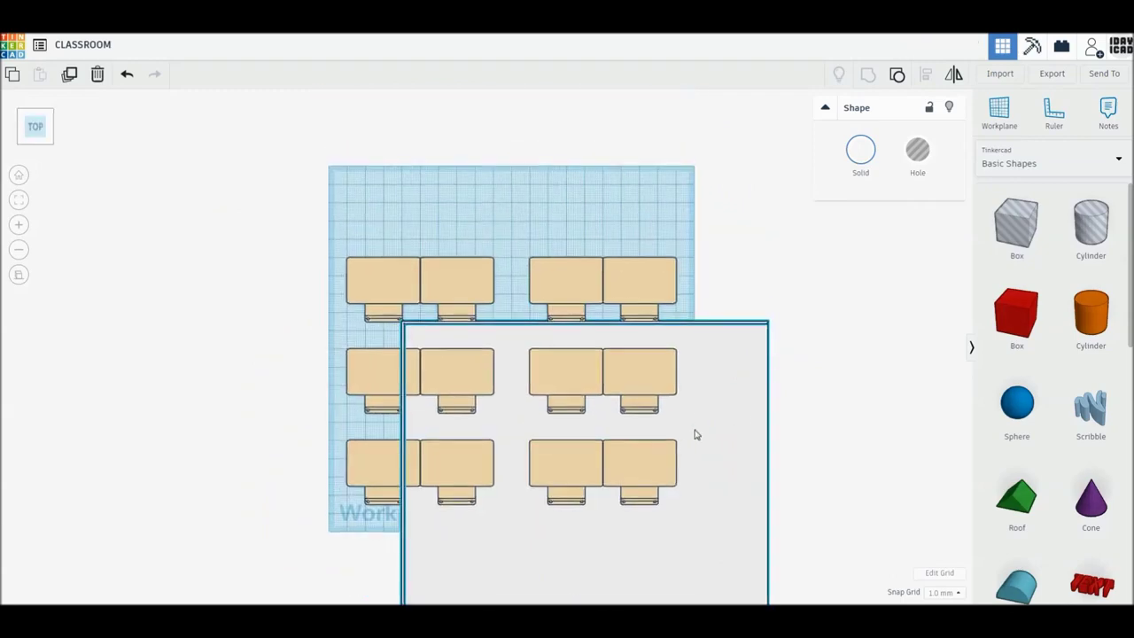
mouse_move(713, 455)
left_mouse_down()
mouse_move(640, 313)
mouse_move(655, 324)
left_mouse_up()
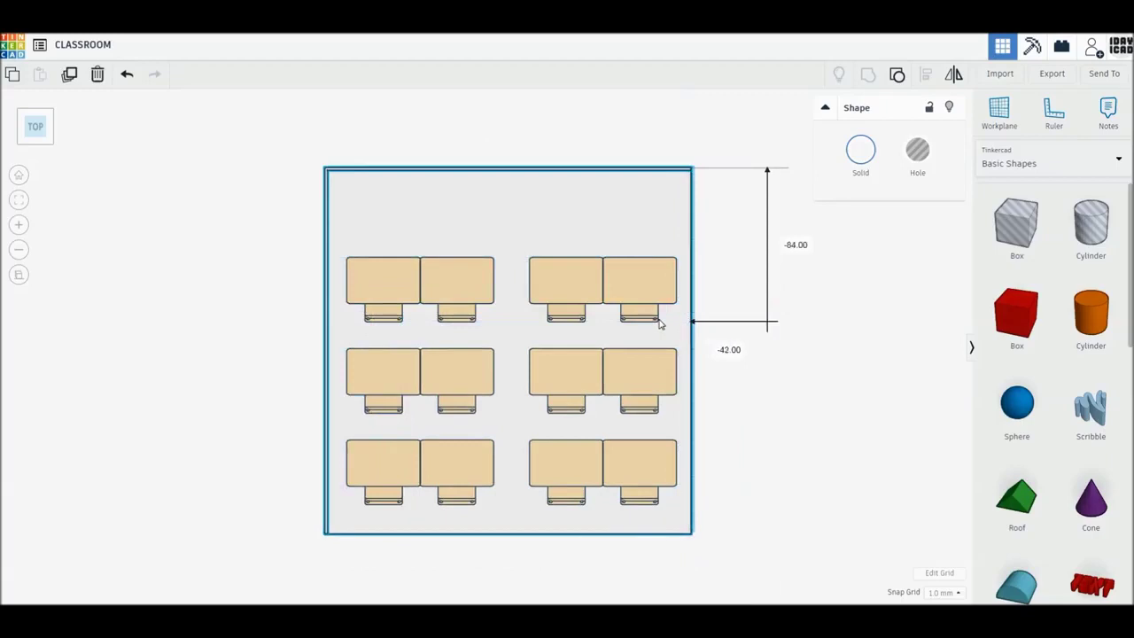
left_click_drag(658, 324, 665, 320)
key("Right")
key("Right")
key("Down")
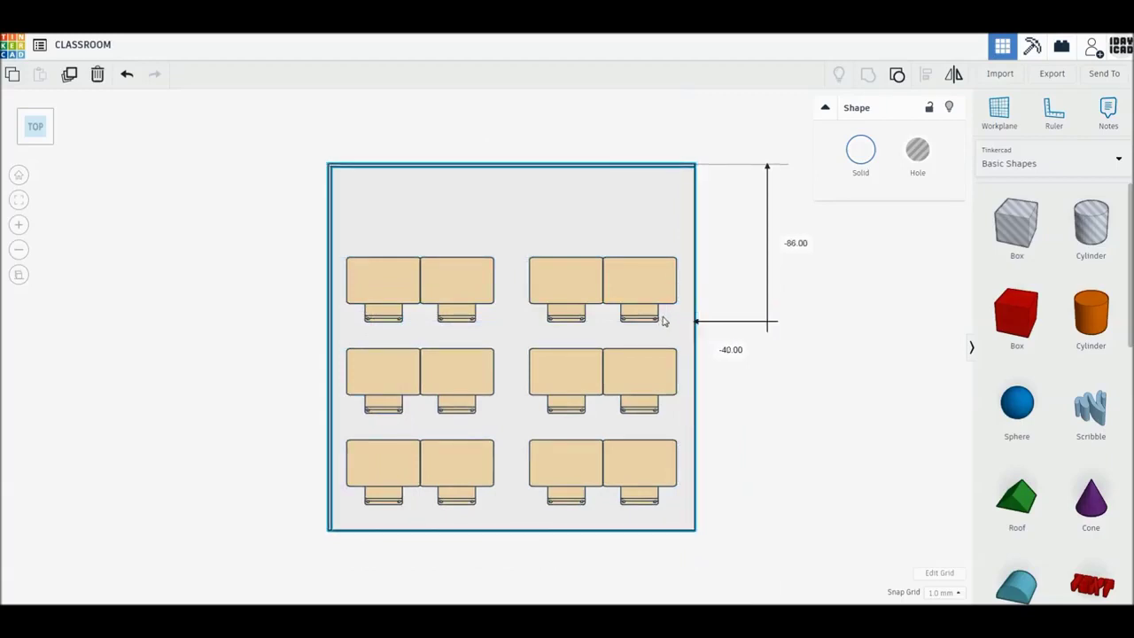
key("Down")
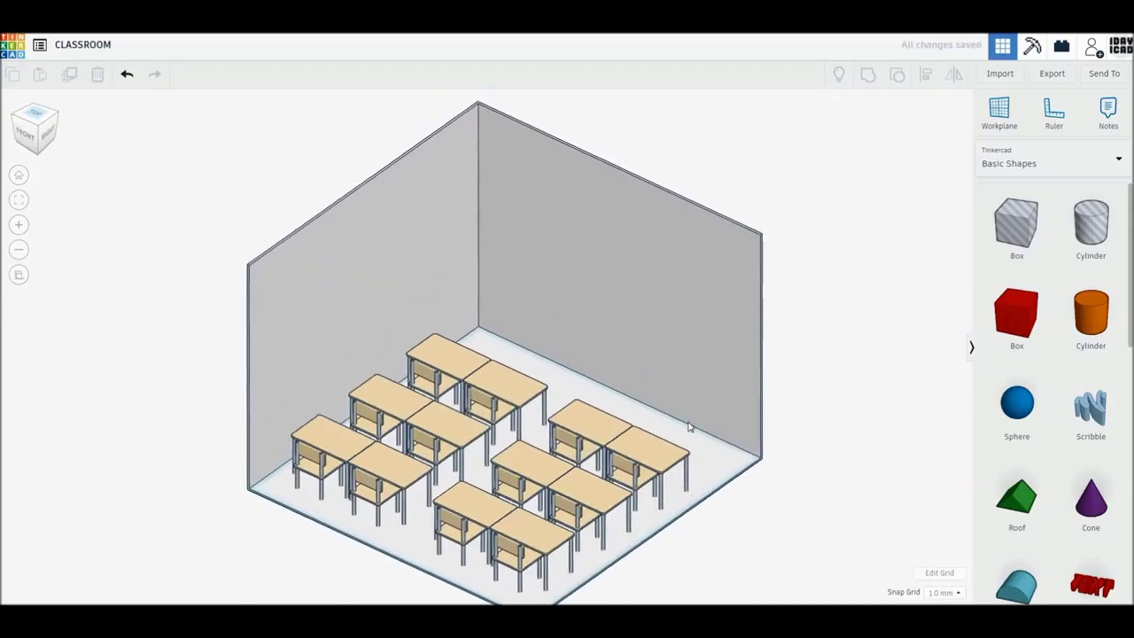
- Ungroup the room back into the solid red box and the hole box
right_click_drag(728, 503, 689, 507)
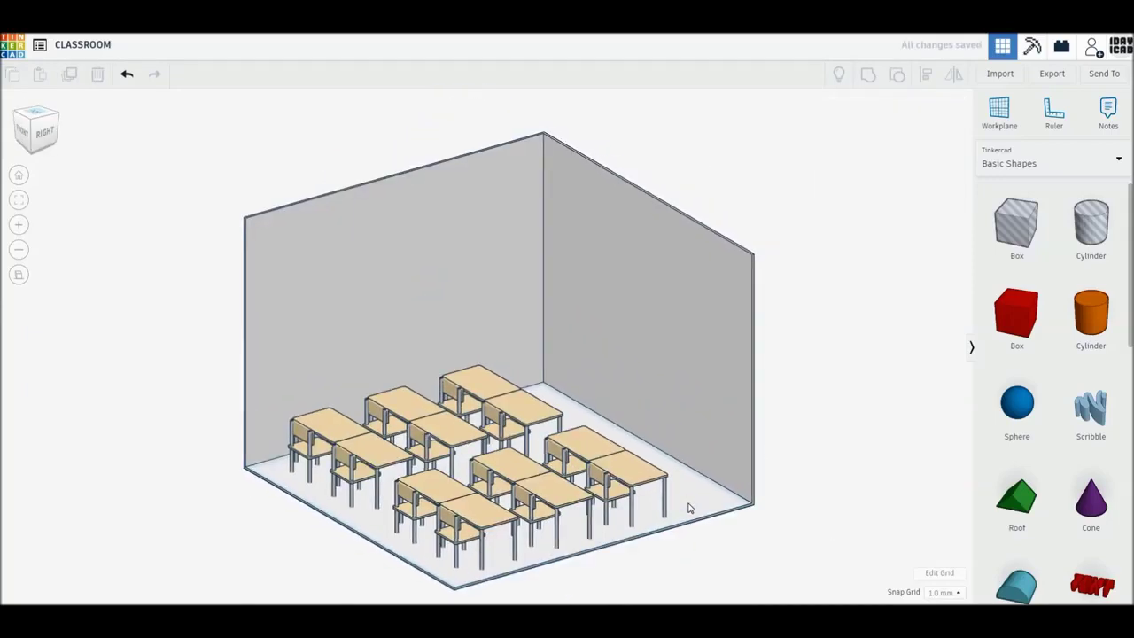
left_click(693, 396)
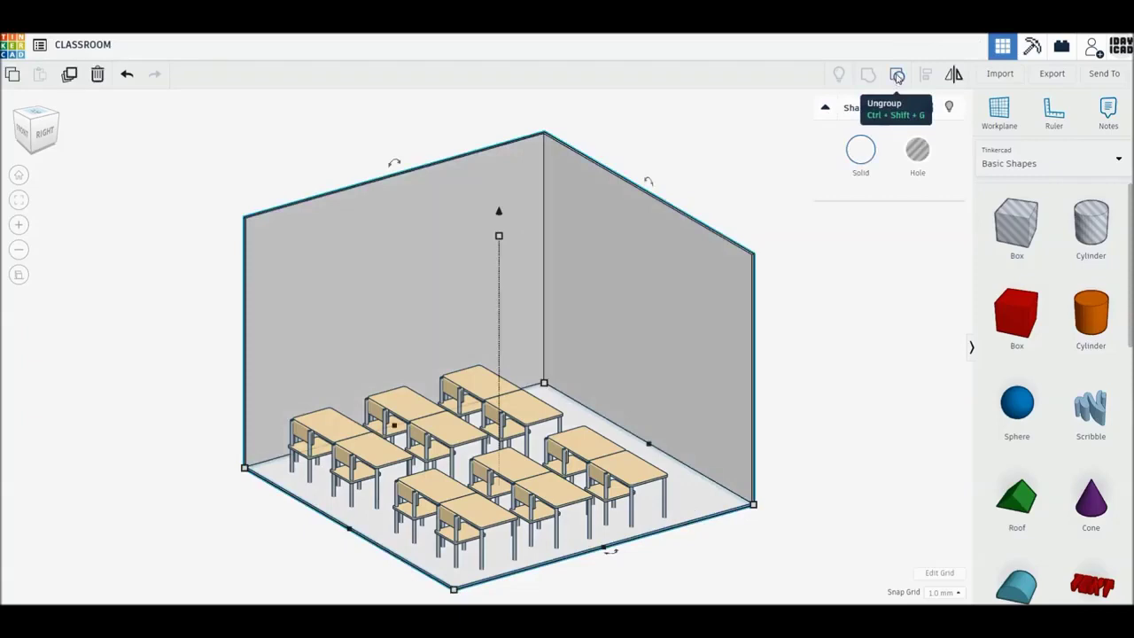
left_click(897, 76)
mouse_move(760, 422)
right_mouse_down()
mouse_move(586, 385)
mouse_move(583, 321)
right_mouse_up()
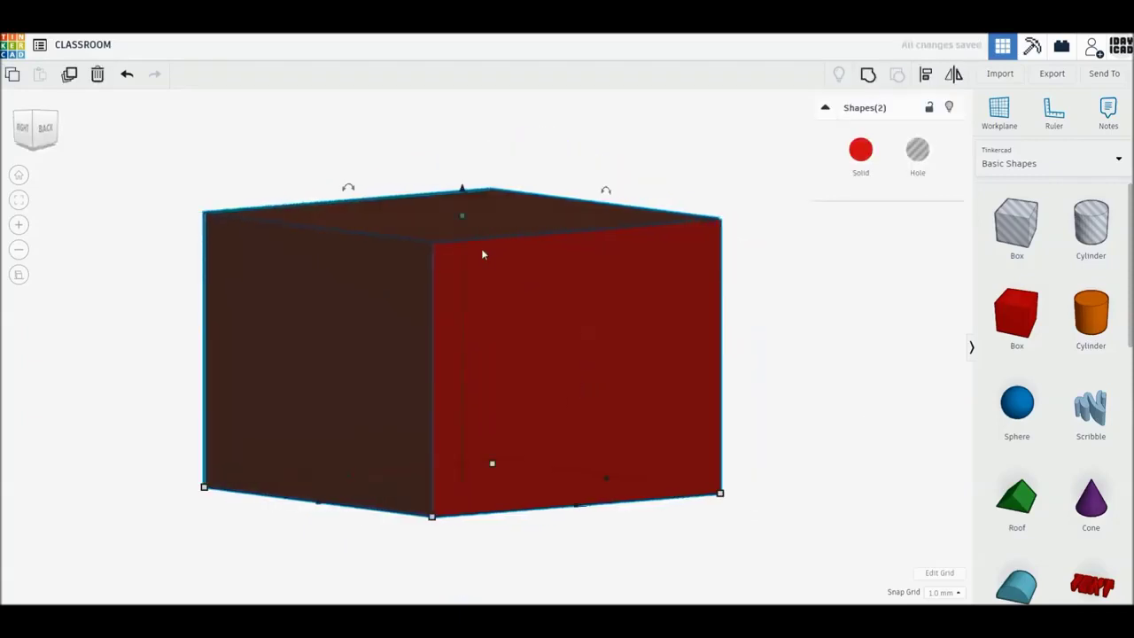
- Lower the solid room box to 100 mm high
left_click(881, 379)
left_click(467, 216)
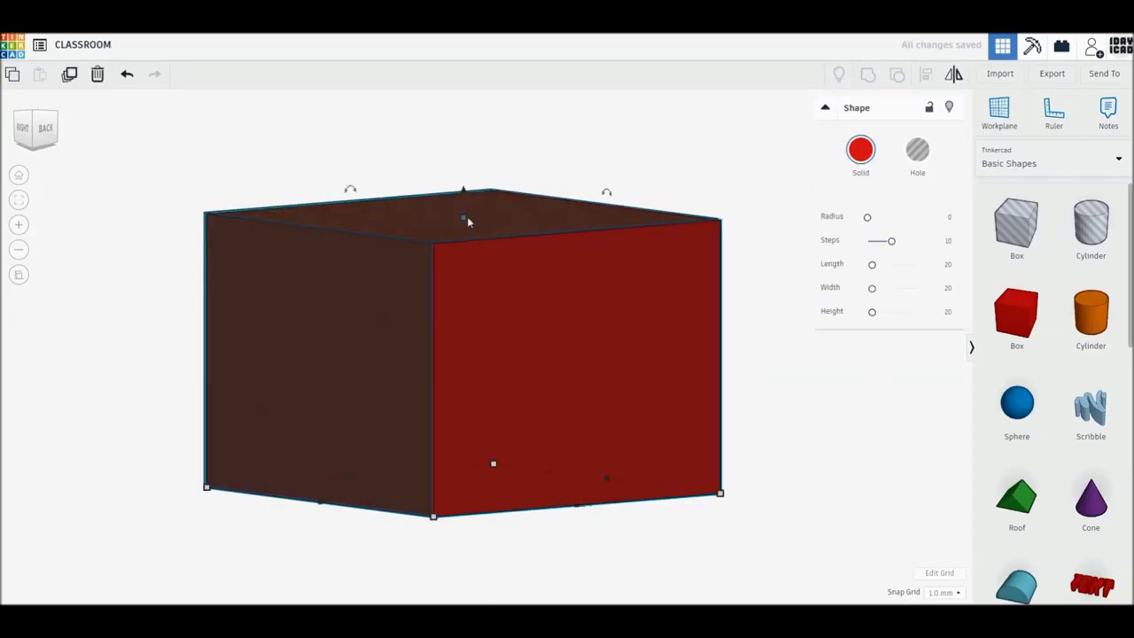
left_click(530, 353)
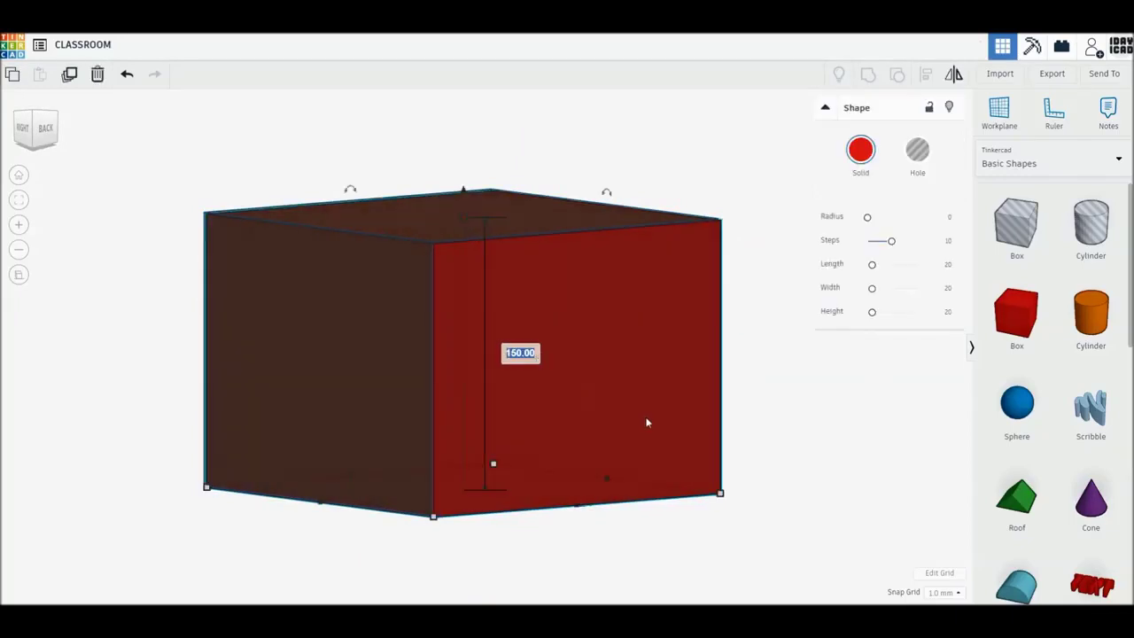
type("120")
key("Return")
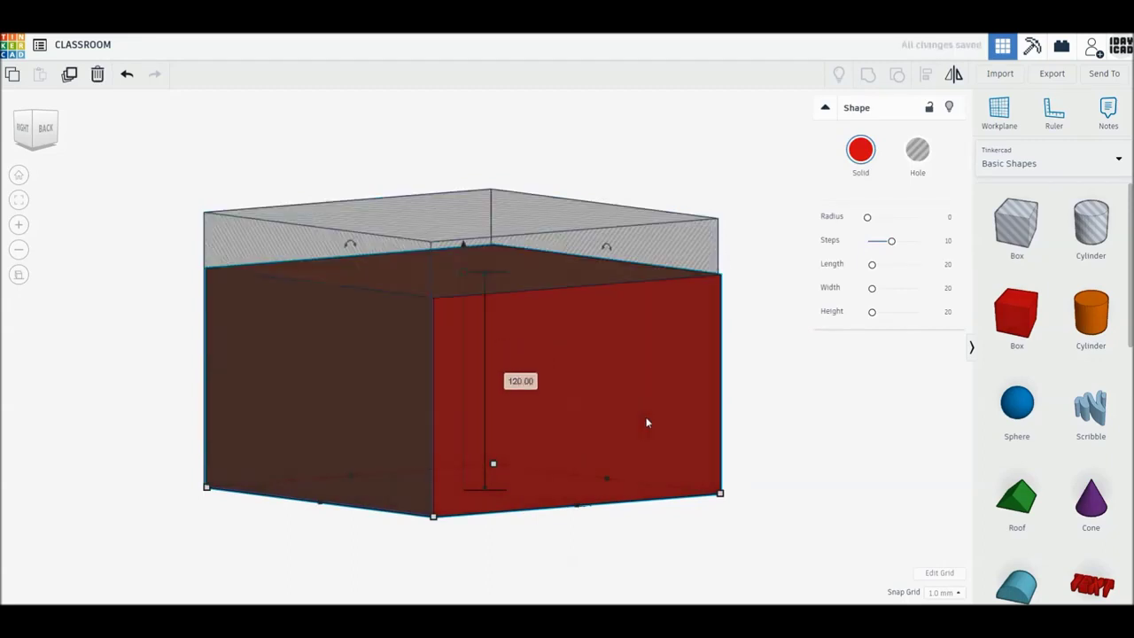
left_click(521, 380)
type("100")
key("Return")
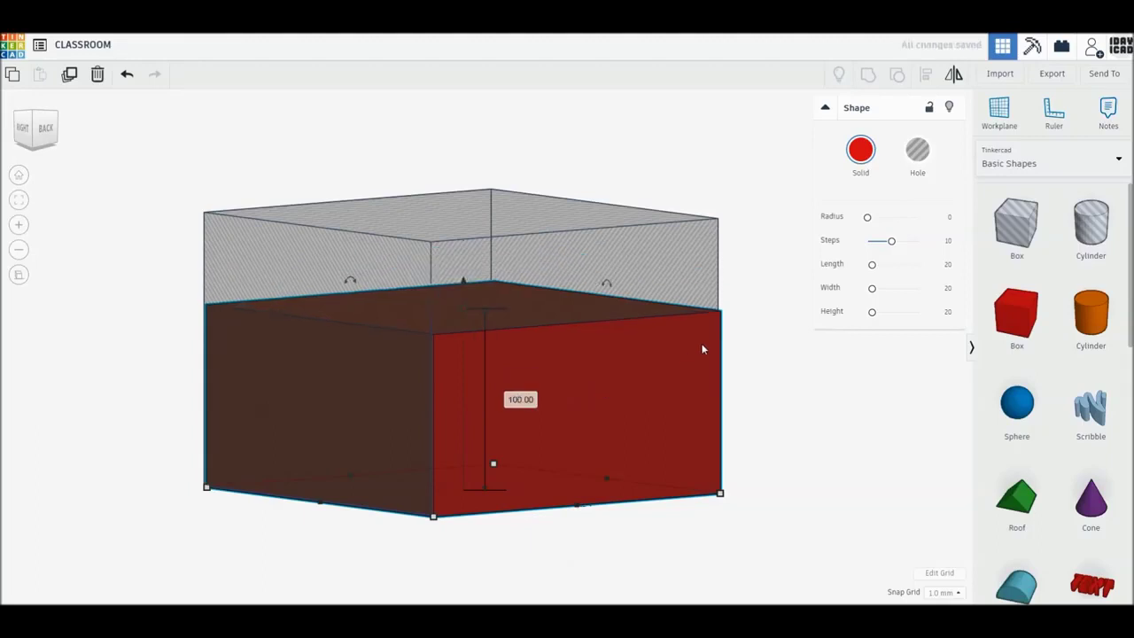
- Group the box with the hole box and colour the room light grey
key("ctrl+a")
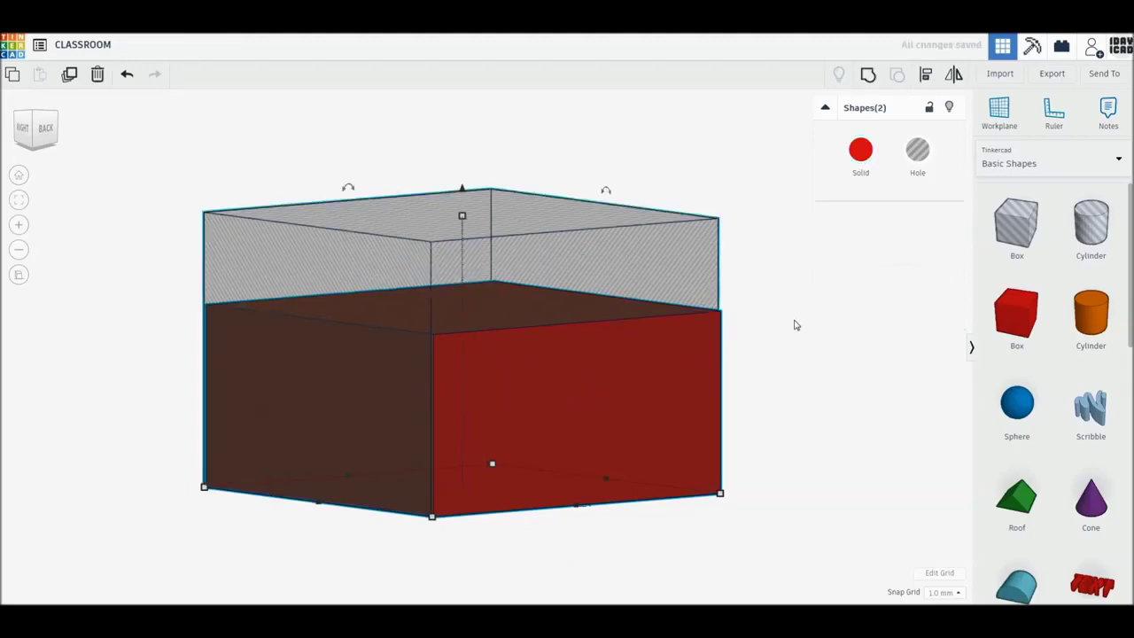
left_click(871, 78)
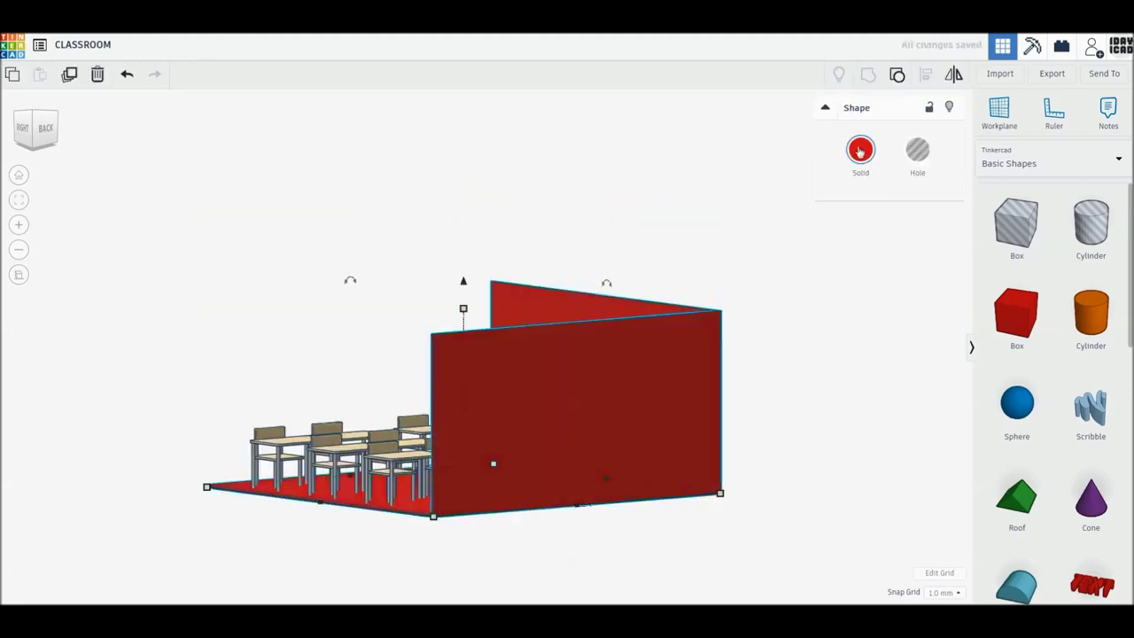
left_click(860, 150)
left_click(1062, 247)
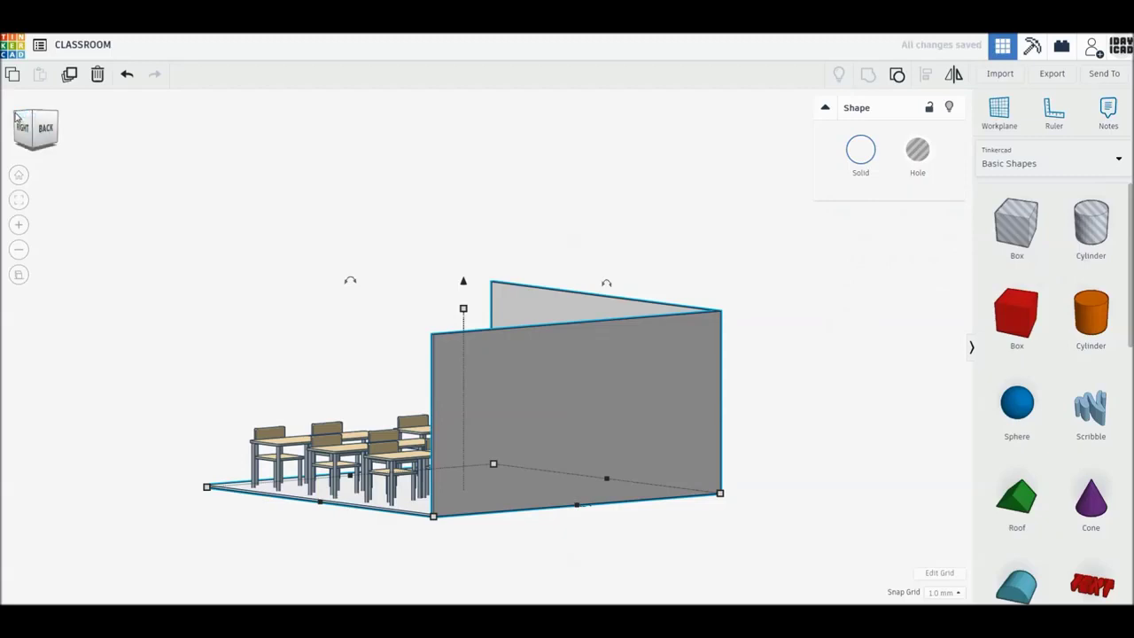
left_click(15, 118)
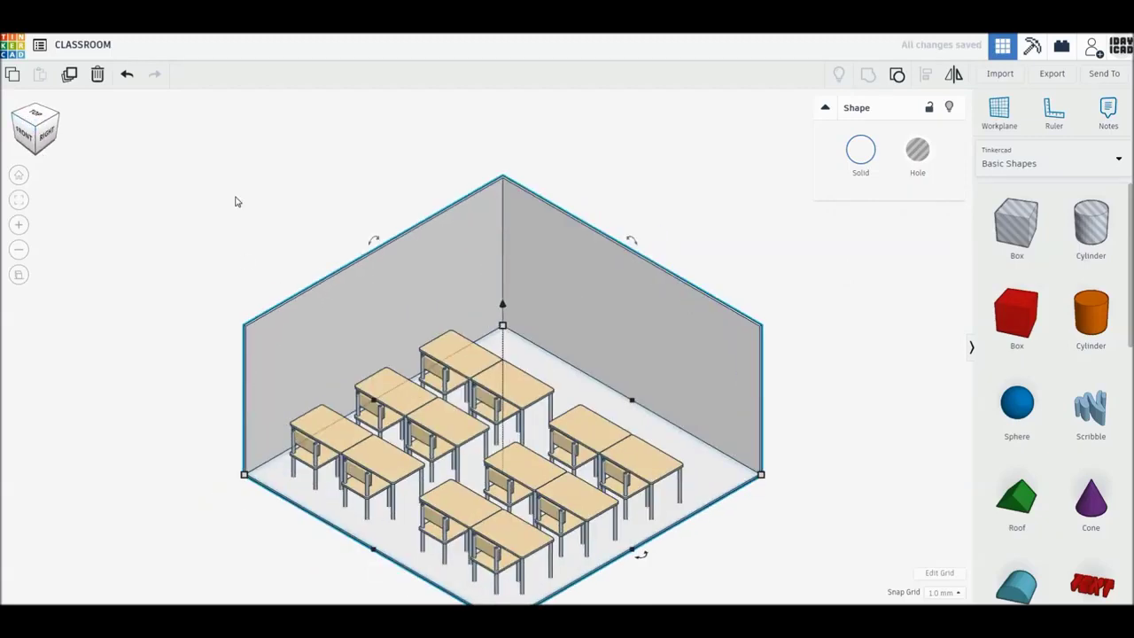
left_click(237, 200)
middle_click_drag(486, 364, 483, 316)
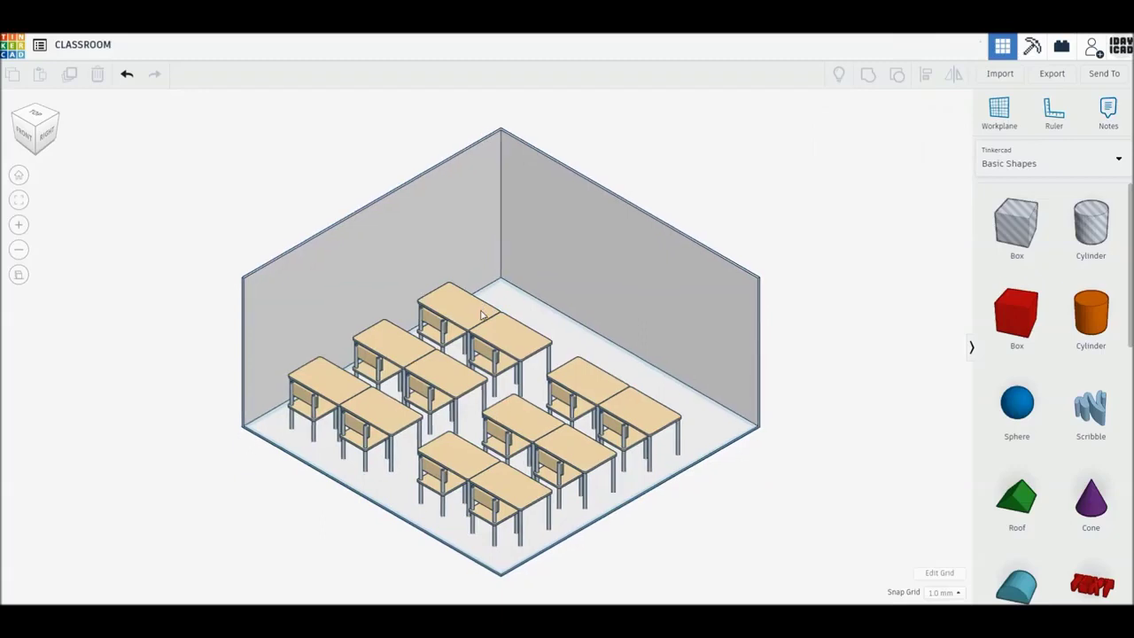
- Add a new dark green box beside the room
left_click_drag(1010, 335, 794, 482)
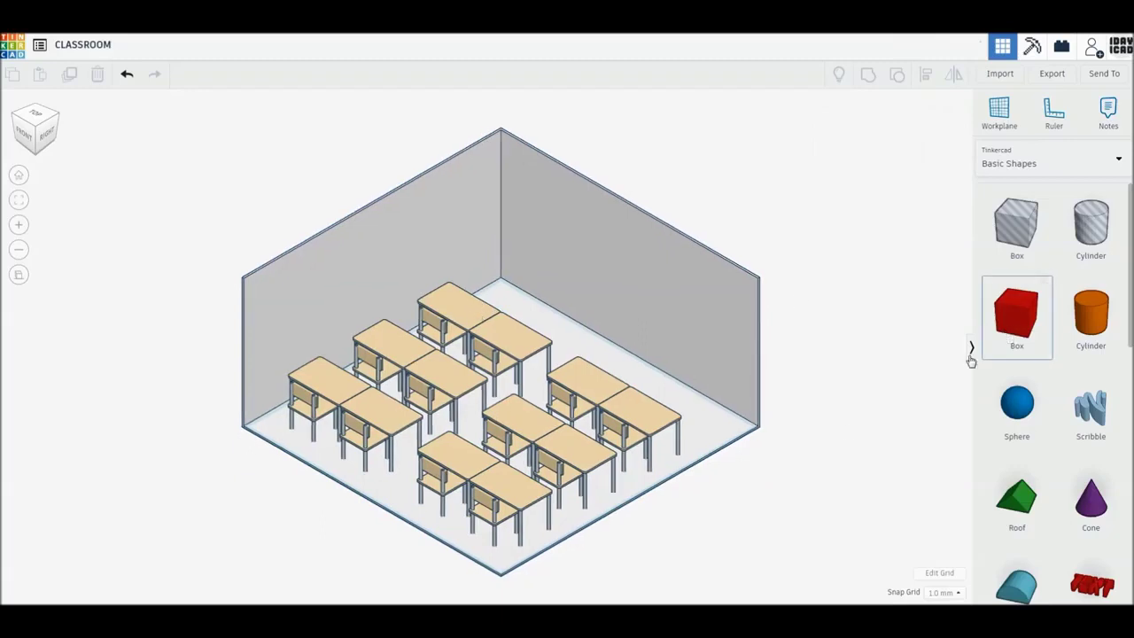
left_click(795, 483)
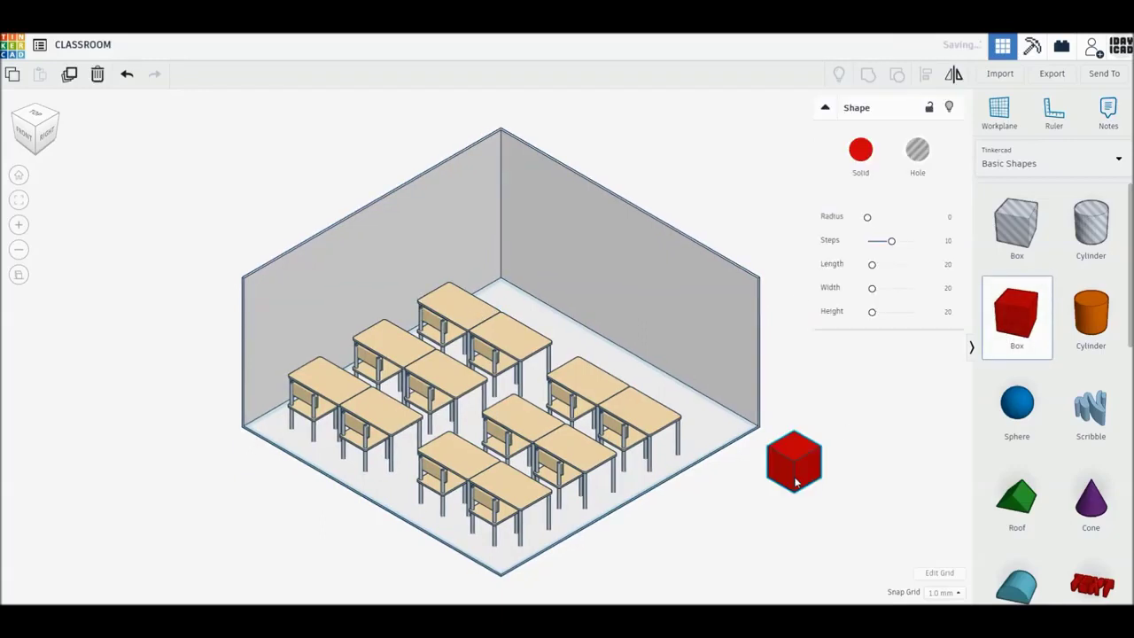
left_click(865, 160)
left_click(911, 280)
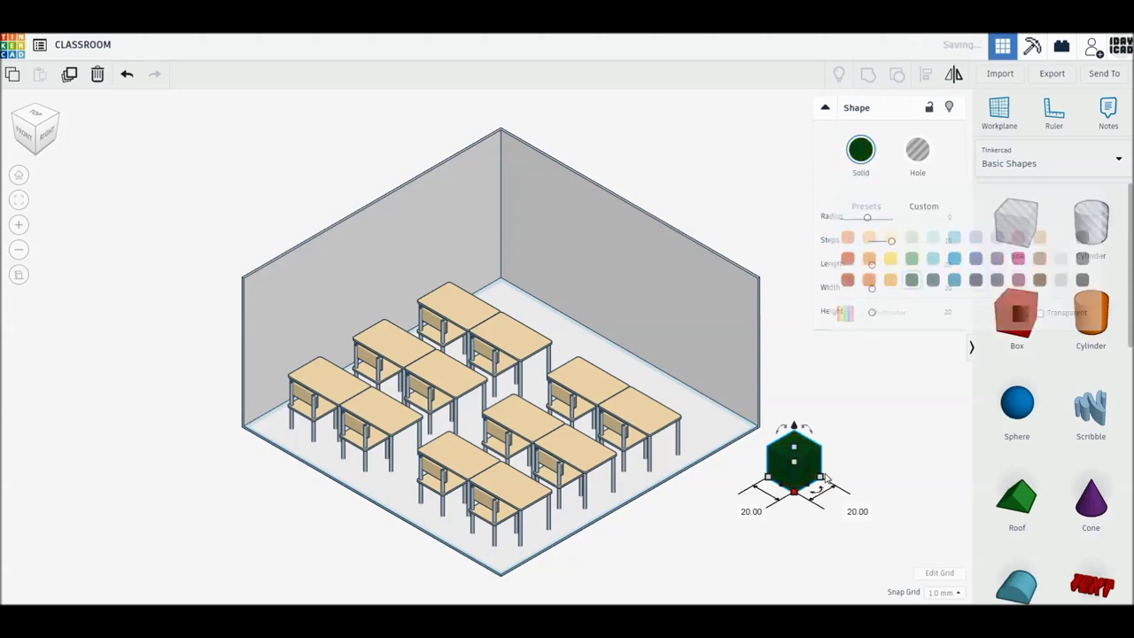
- Size the green panel to 1 mm wide, 60 mm high and 120 mm long
left_click(846, 507)
type("1")
key("Return")
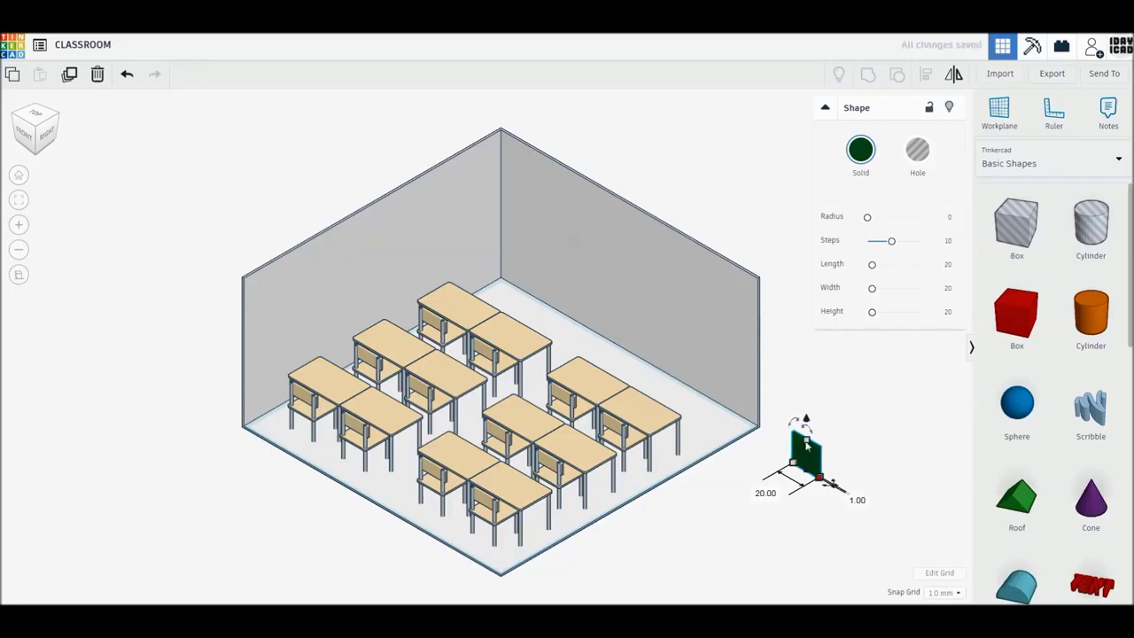
left_click(859, 454)
type("60")
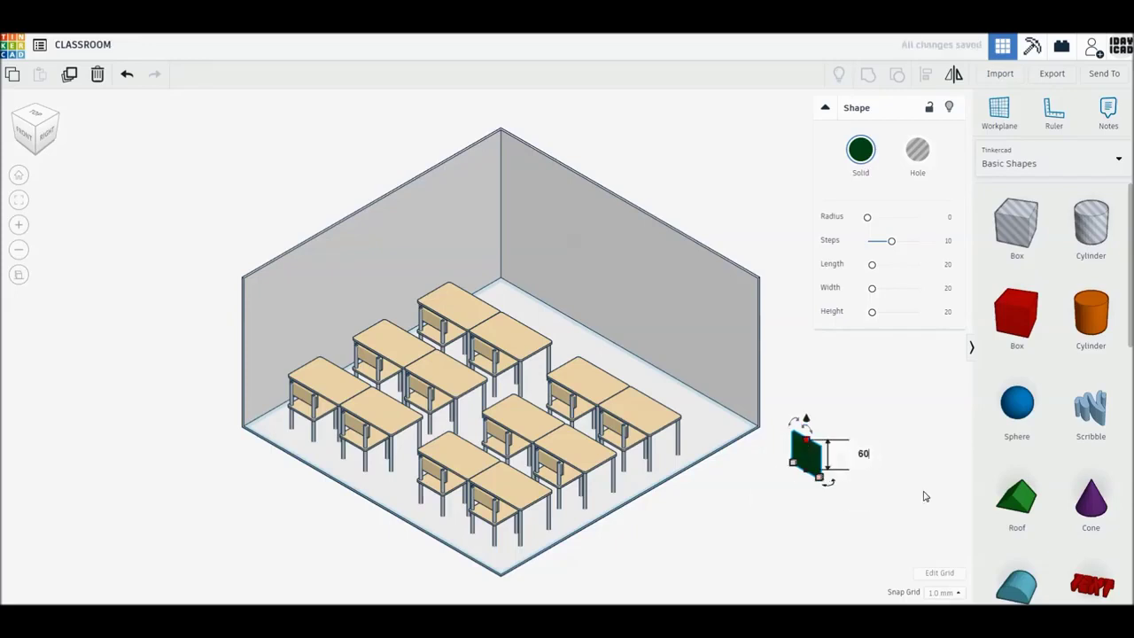
key("Return")
left_click(766, 496)
type("120")
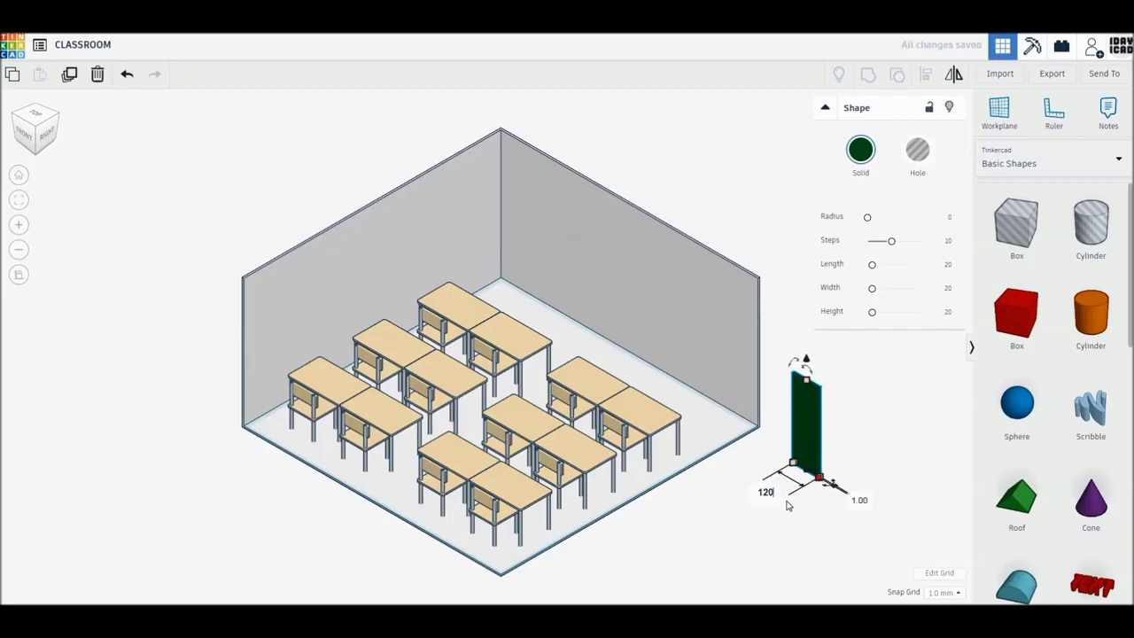
key("Return")
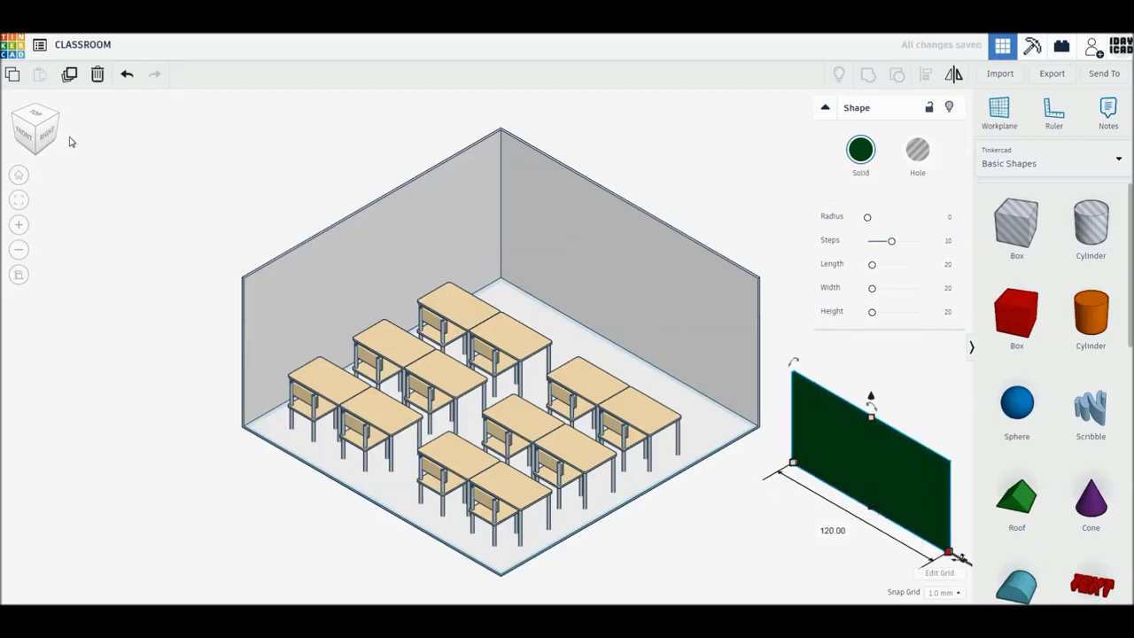
- Raise the green board to a 30 mm elevation, then view from the top
left_click_drag(870, 396, 870, 364)
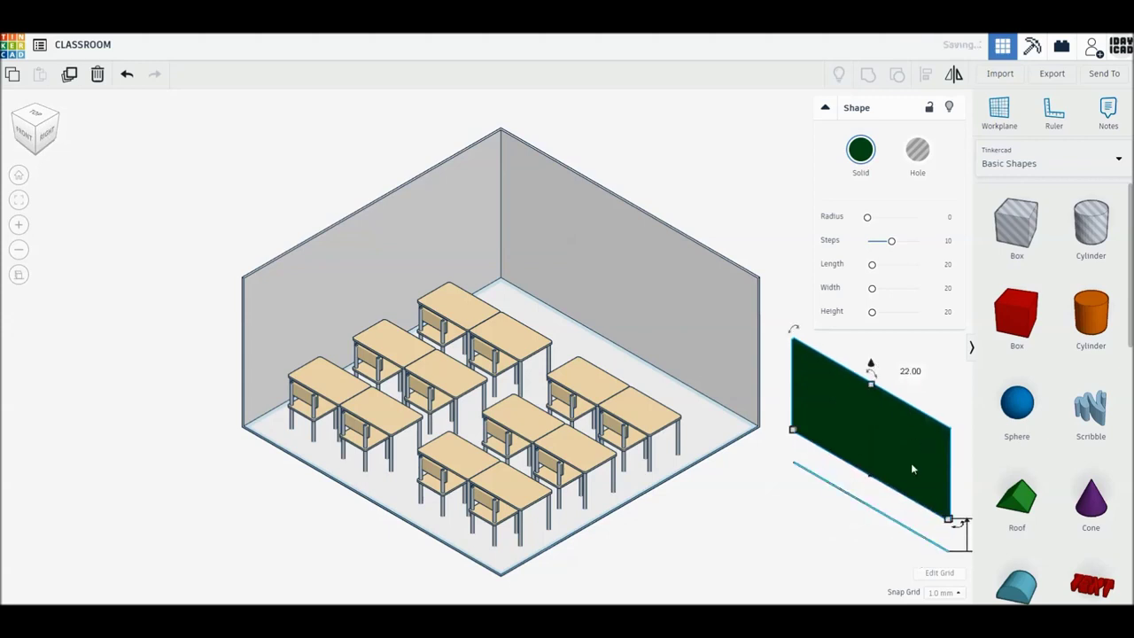
middle_click_drag(911, 469, 848, 443)
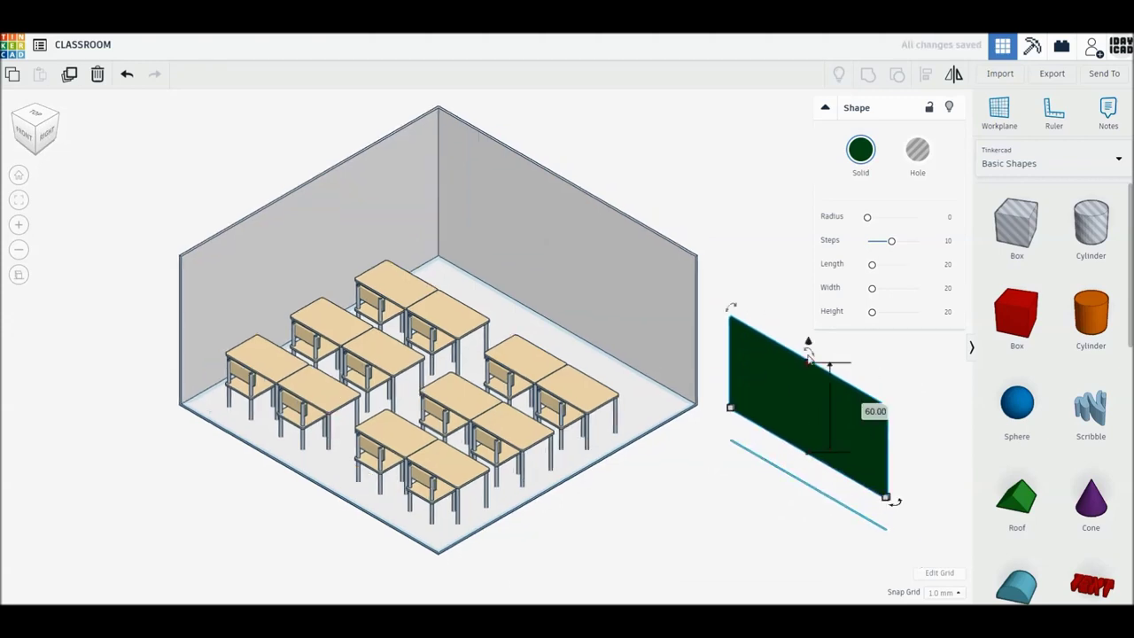
left_click_drag(808, 344, 809, 335)
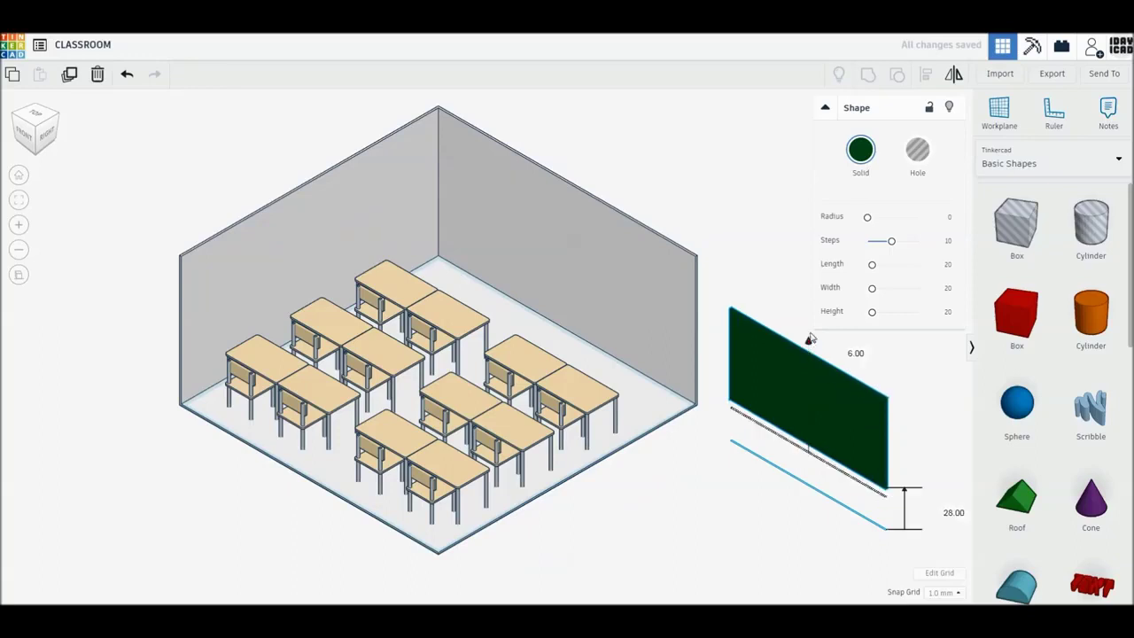
left_click(954, 513)
type("30")
key("Return")
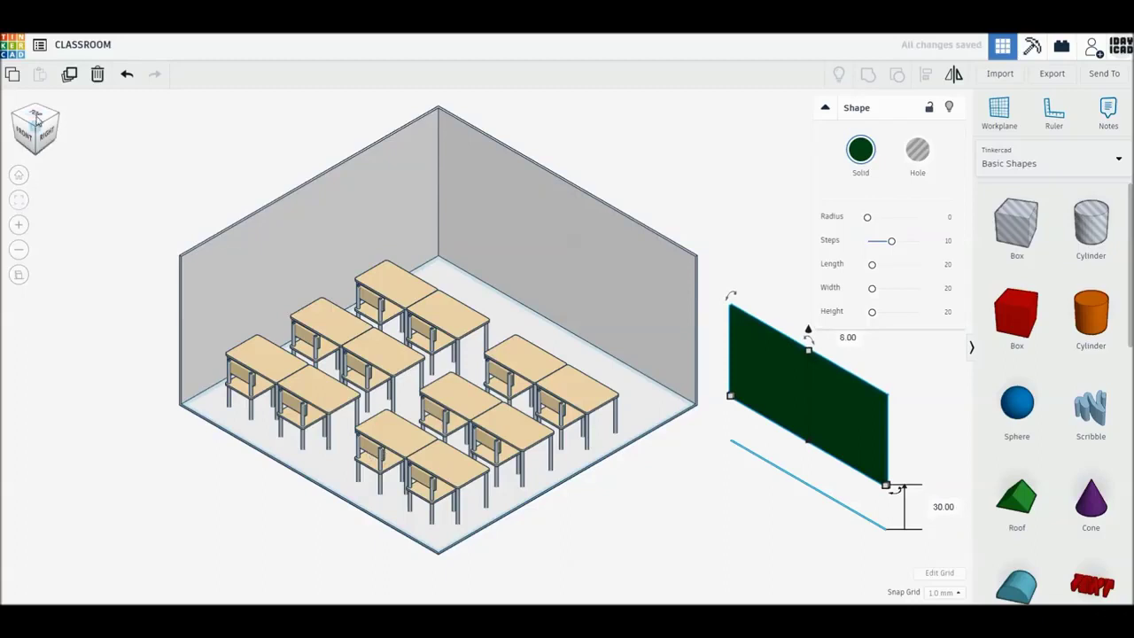
left_click(35, 116)
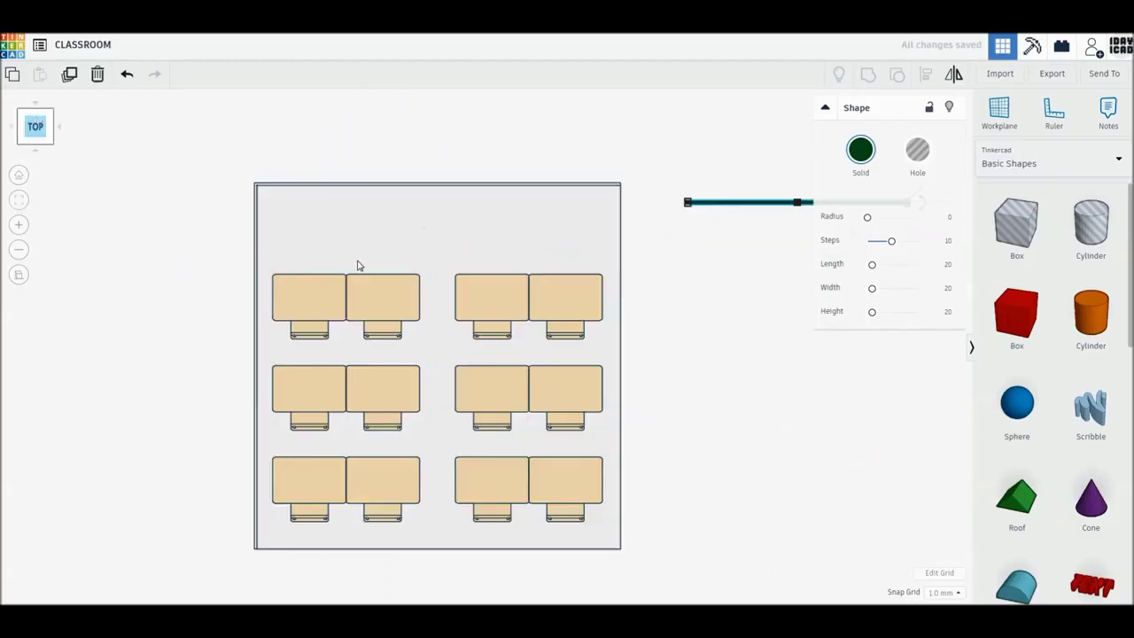
- In top view, drag the chalkboard onto the room's back edge
middle_click_drag(696, 328, 718, 402)
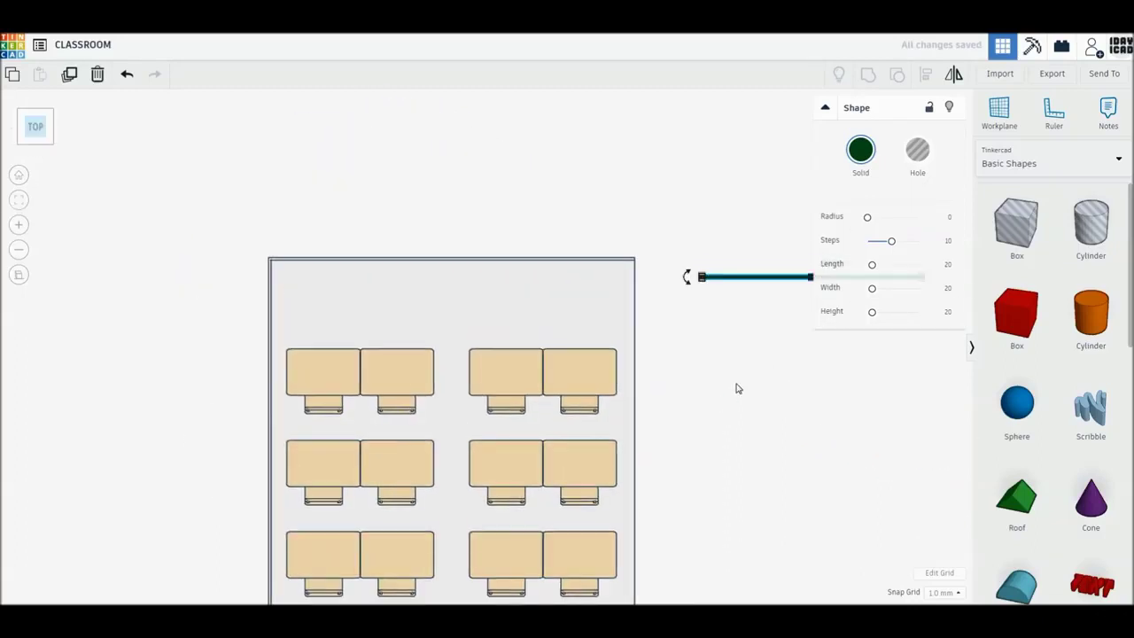
left_click(753, 294)
left_click_drag(754, 282, 425, 285)
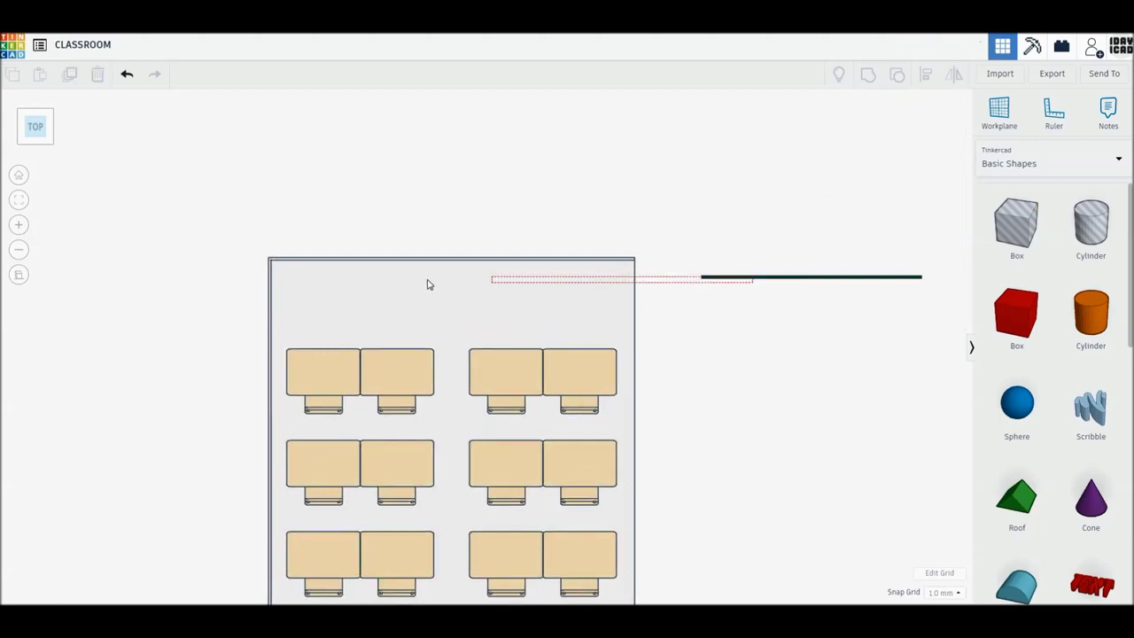
left_click(776, 289)
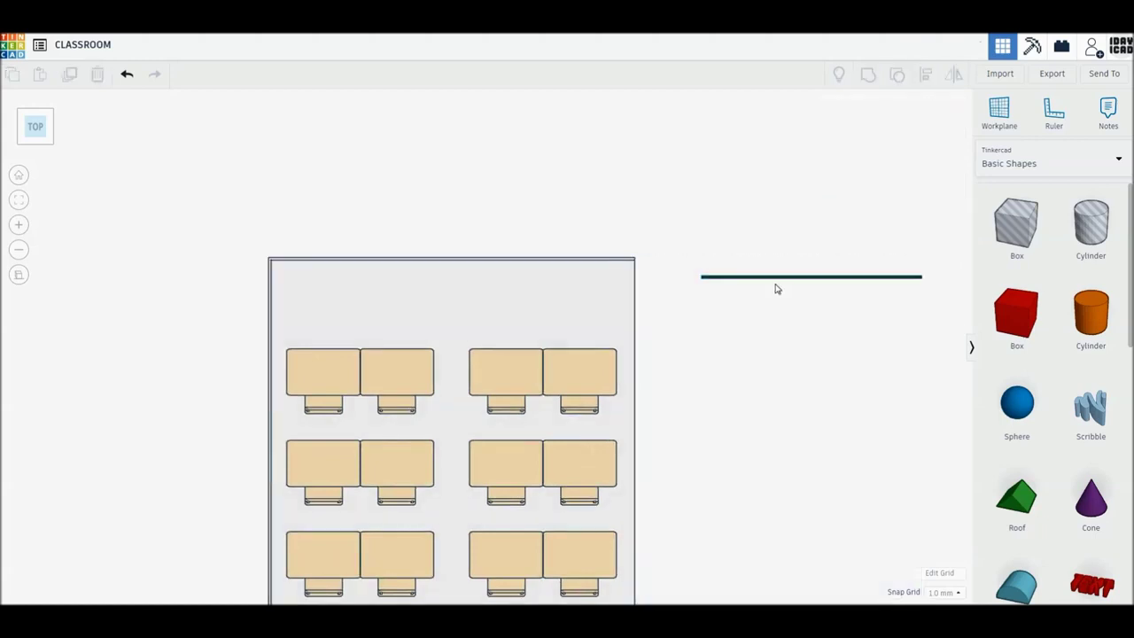
mouse_move(775, 278)
left_mouse_down()
mouse_move(387, 297)
mouse_move(410, 266)
left_mouse_up()
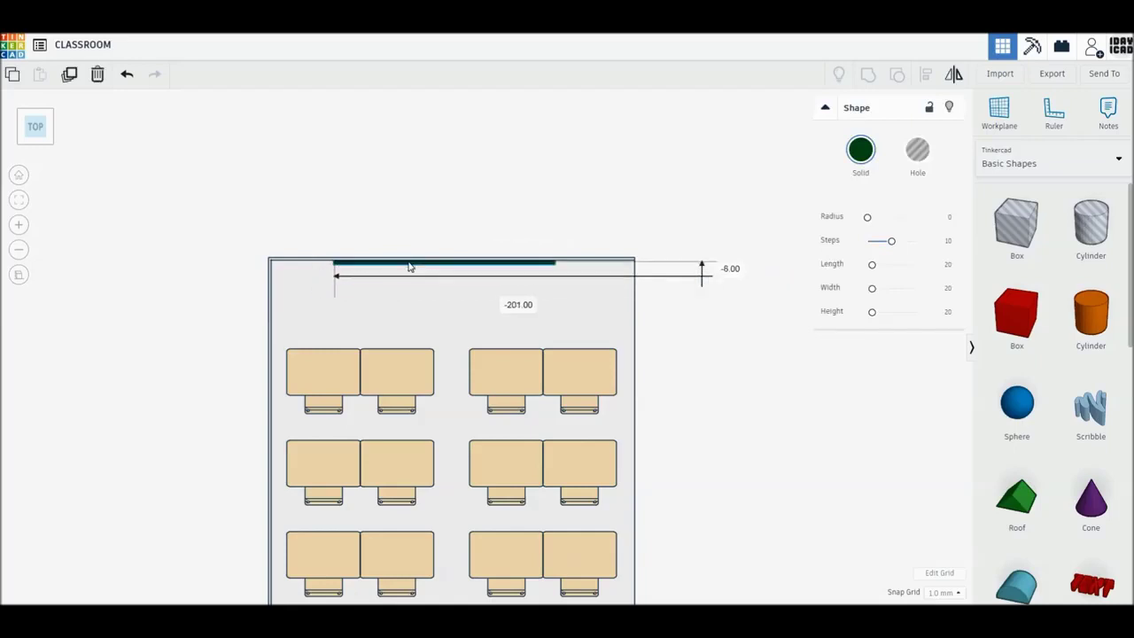
- Nudge the chalkboard flush against the back wall
scroll(283, 313, "up", 2)
scroll(283, 313, "up", 3)
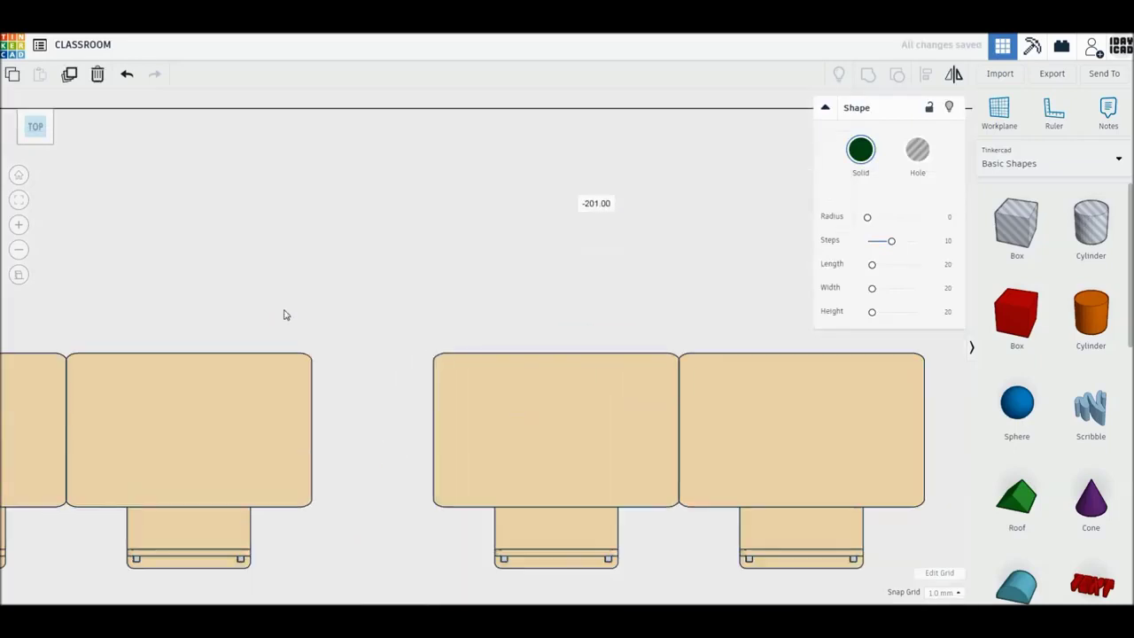
middle_click_drag(371, 221, 549, 452)
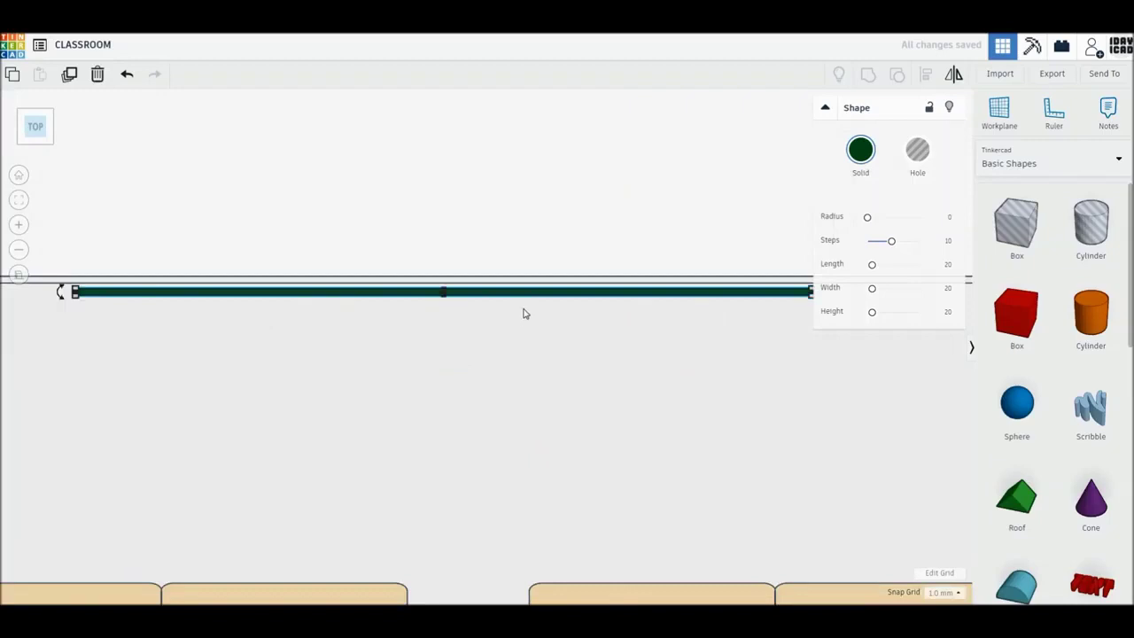
left_click_drag(528, 298, 536, 297)
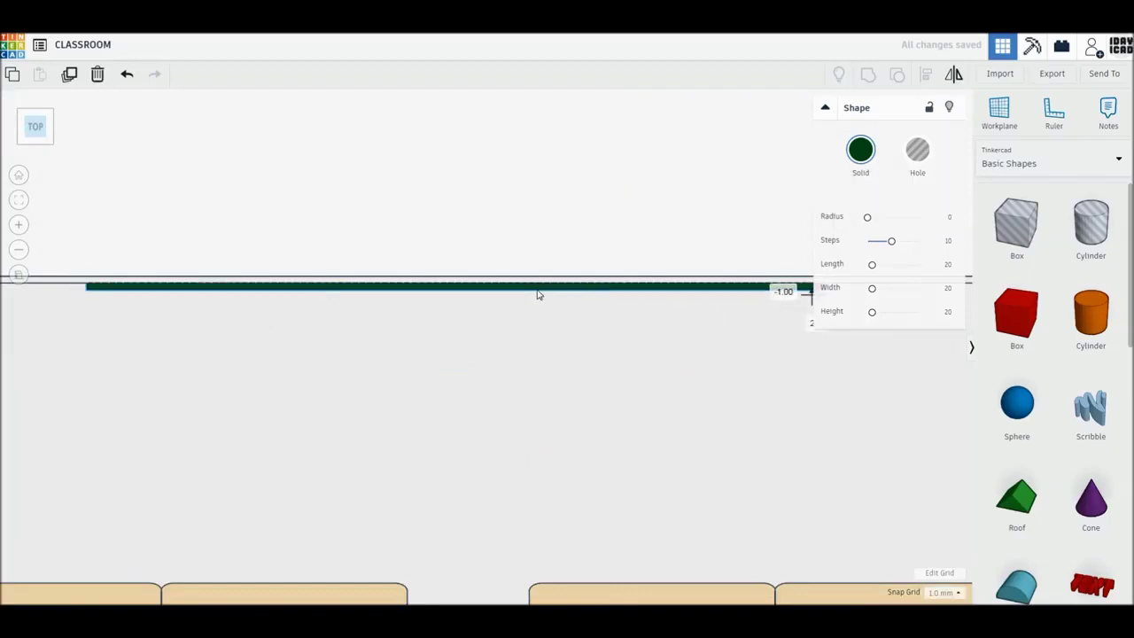
scroll(537, 294, "down", 2)
scroll(536, 294, "down", 2)
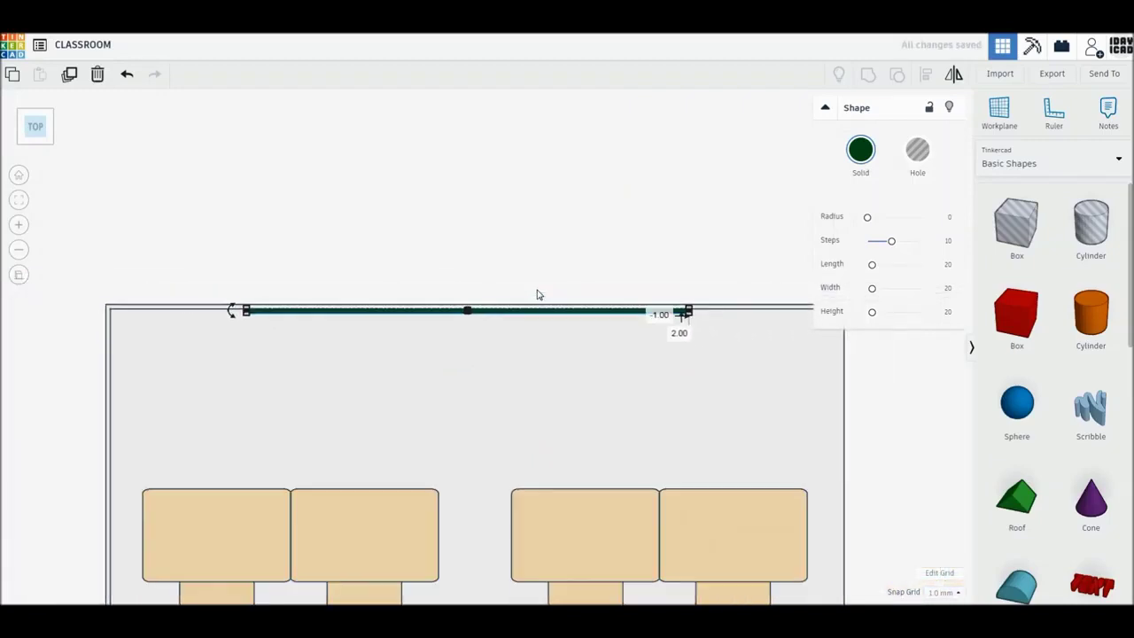
scroll(567, 399, "down", 1)
middle_click_drag(644, 460, 635, 331)
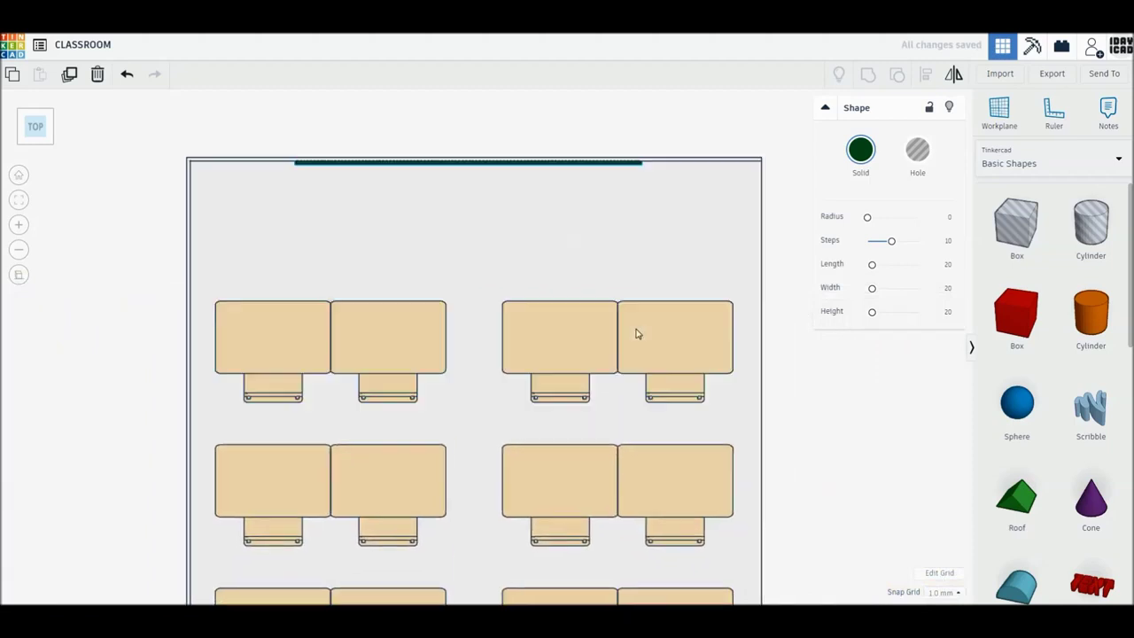
- Align the chalkboard centred along the room's back wall
scroll(635, 332, "down", 2)
left_click_drag(452, 165, 504, 226)
key("ctrl+a")
left_click(926, 78)
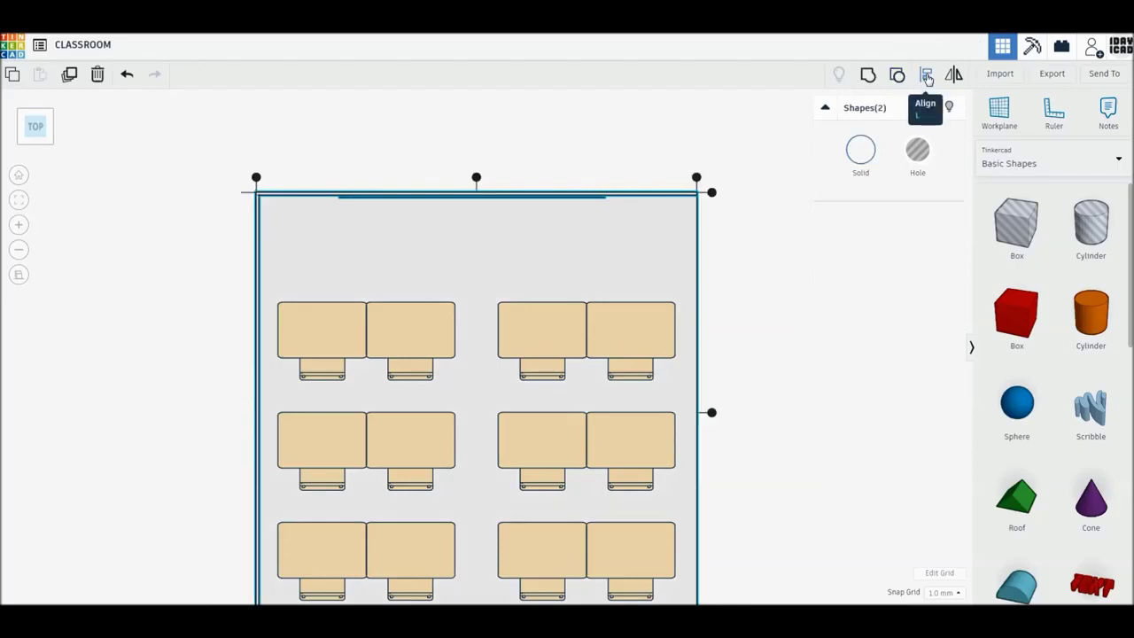
left_click(475, 179)
left_click(817, 372)
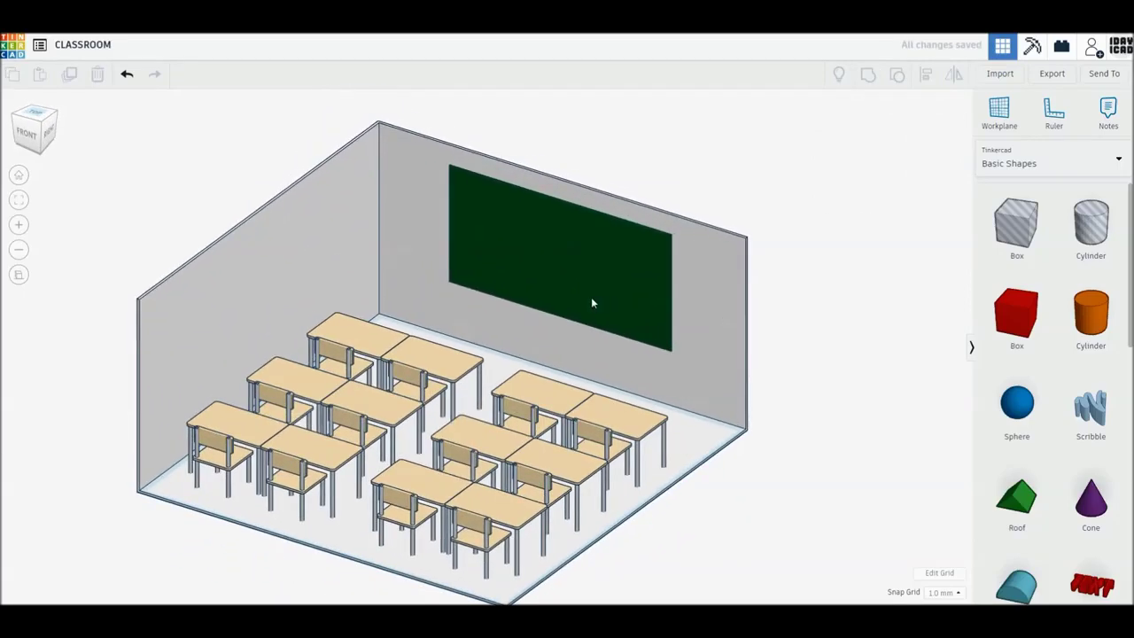
- Duplicate the chalkboard and move the copy down to its bottom edge
left_click(593, 303)
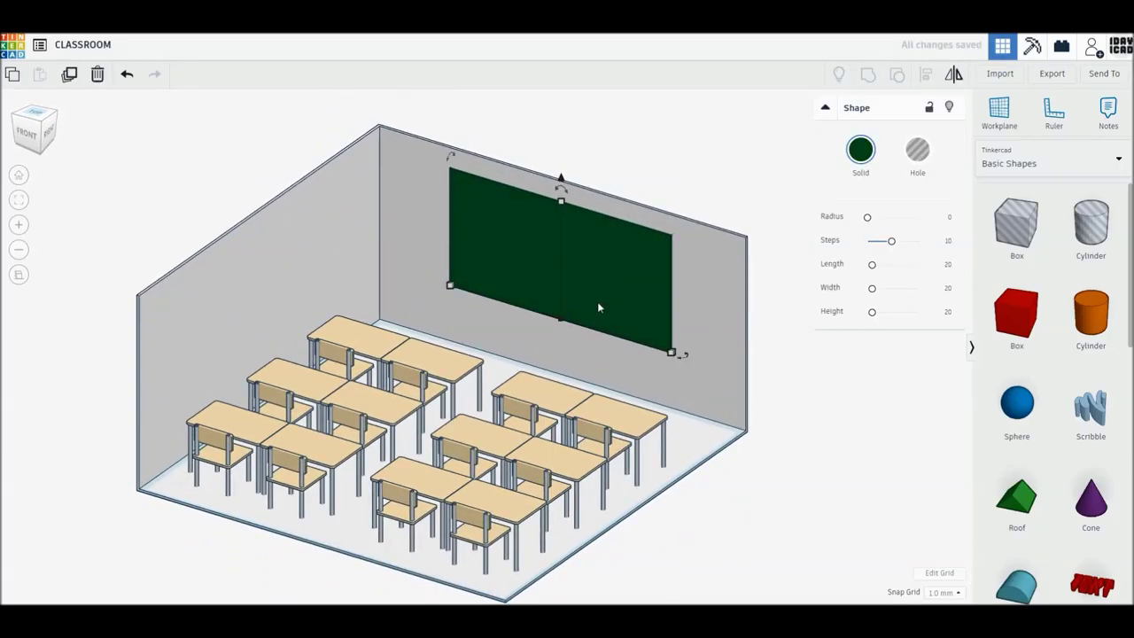
left_click(68, 81)
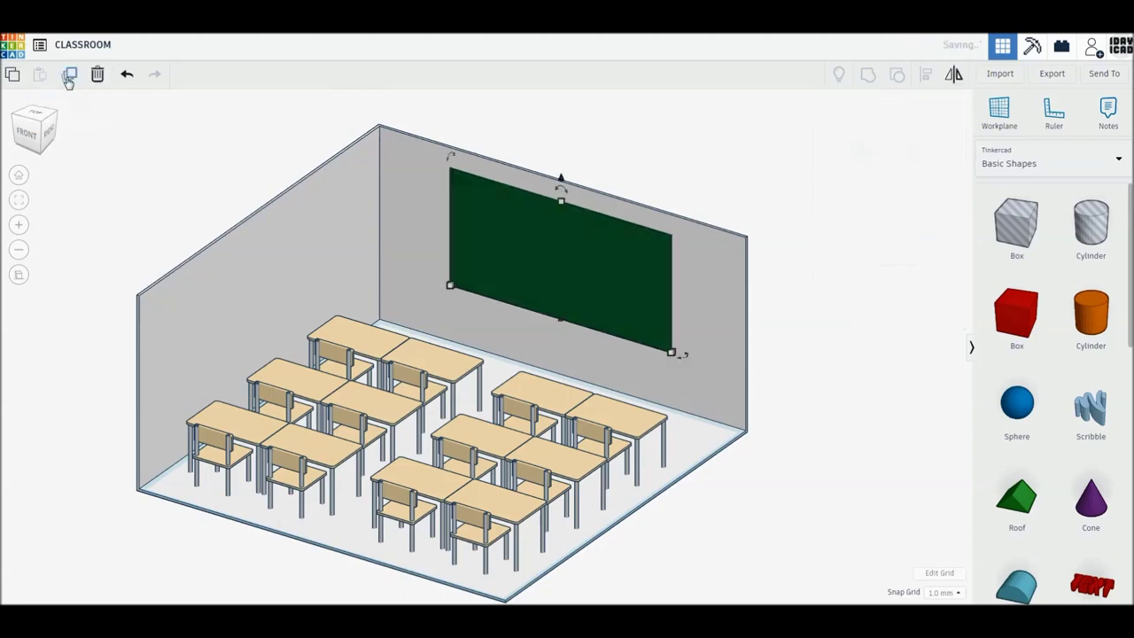
left_click_drag(565, 207, 560, 318)
scroll(561, 318, "up", 1)
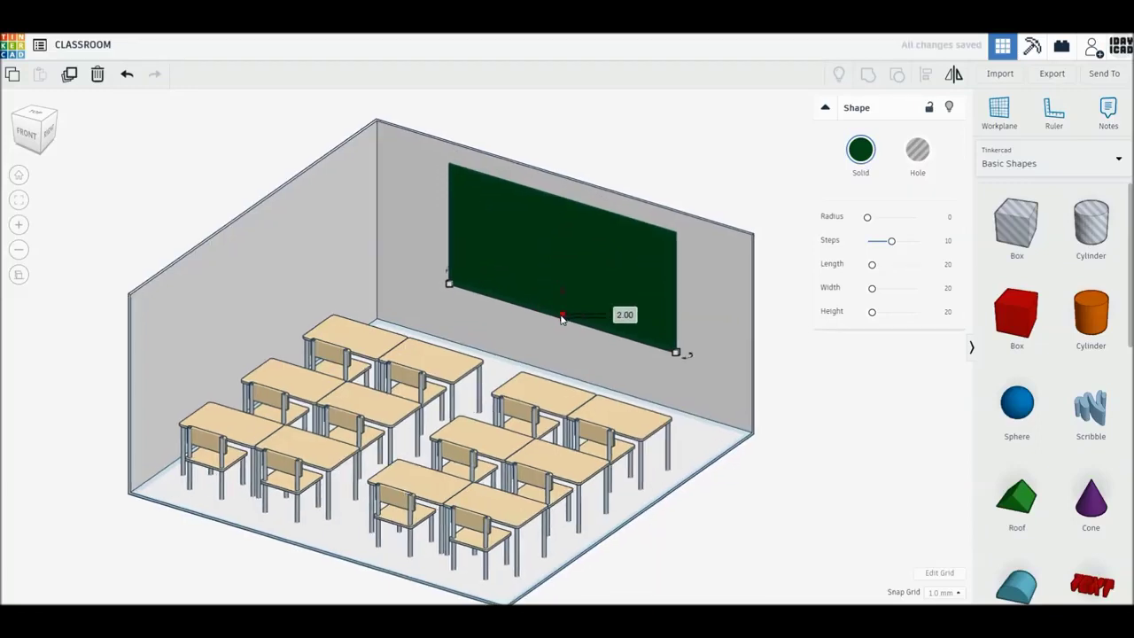
scroll(620, 341, "up", 1)
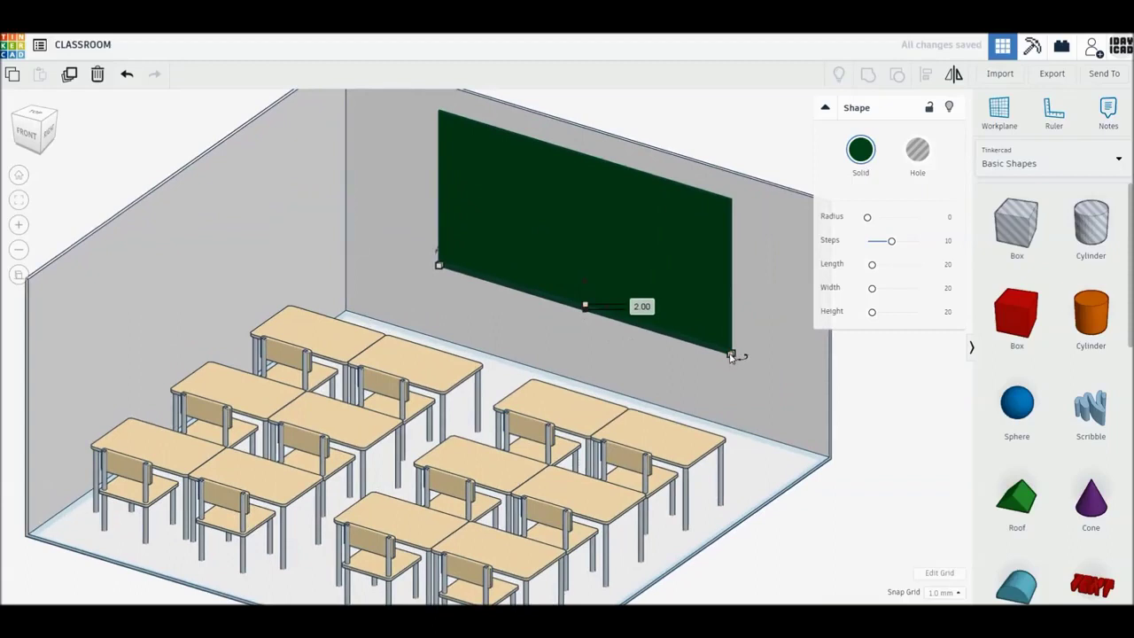
- Set the strip's width to 4 and colour it light tan
left_click(772, 370)
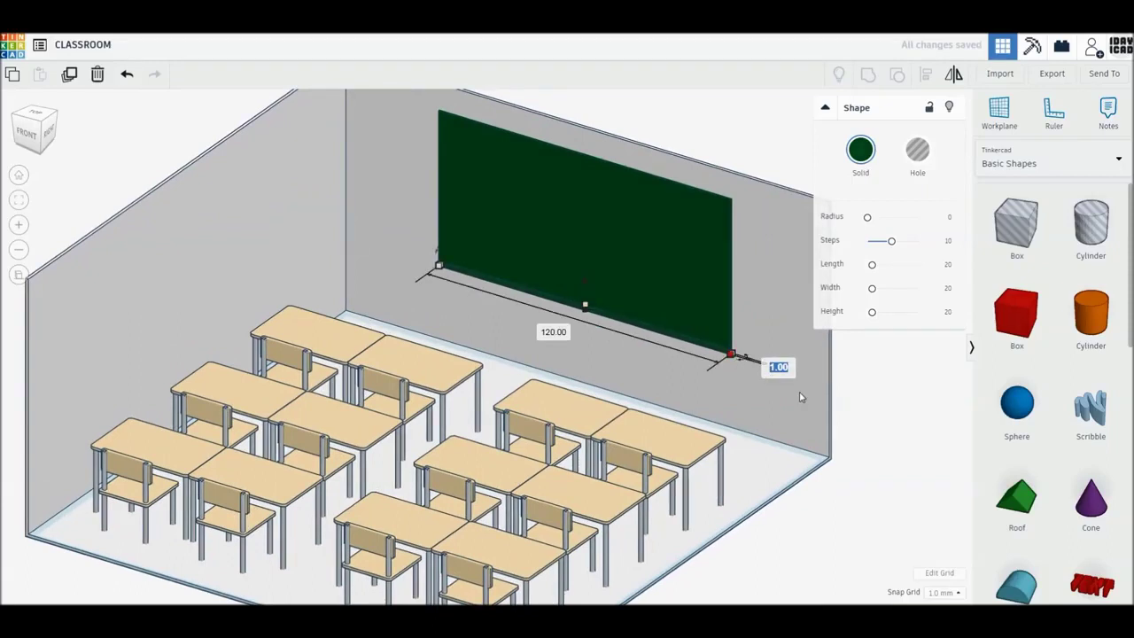
type("4")
key("Return")
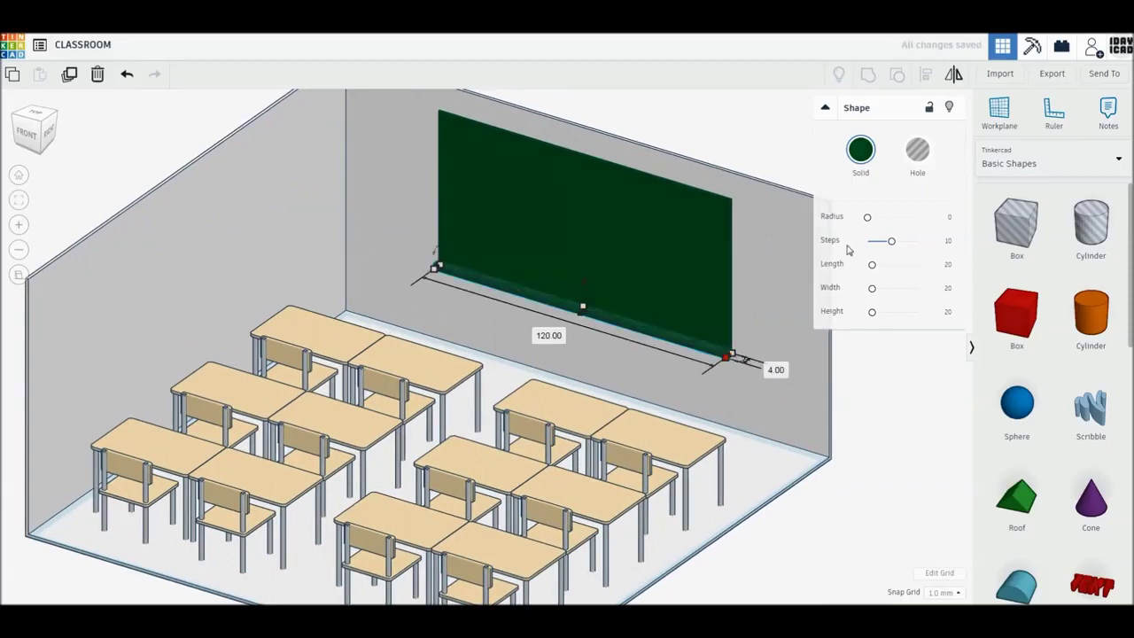
left_click(860, 149)
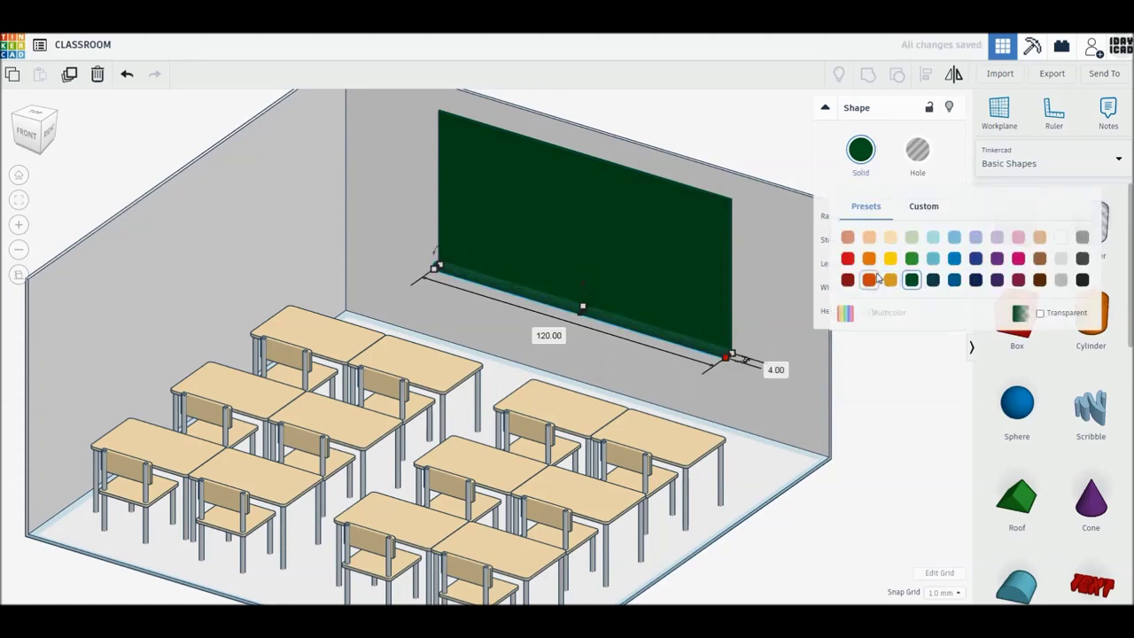
left_click(1039, 236)
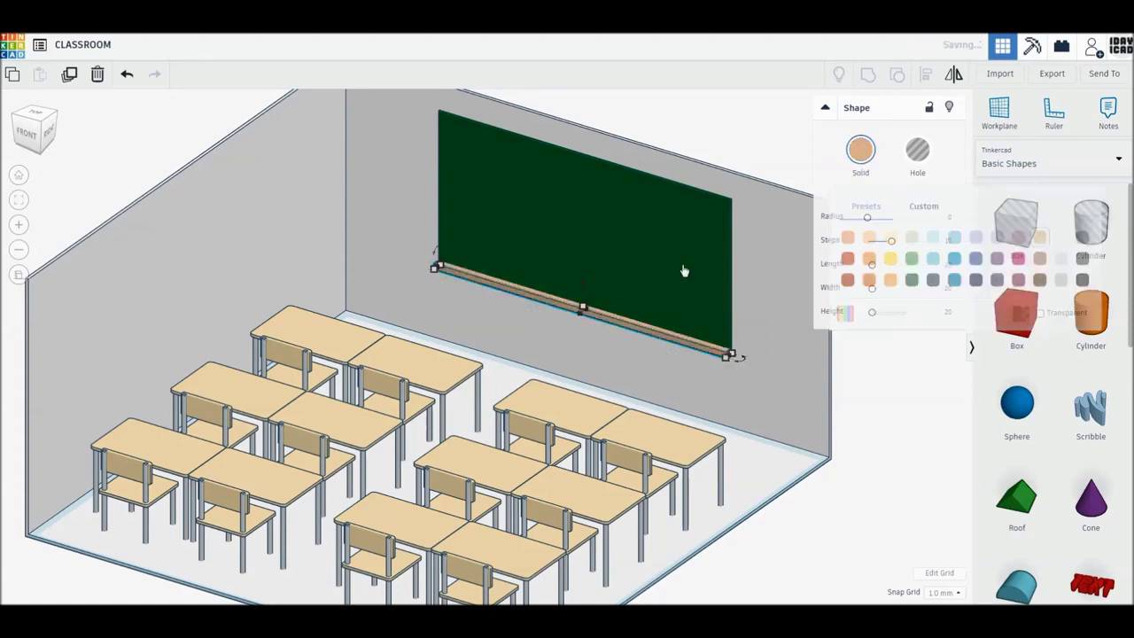
left_click(872, 405)
scroll(714, 366, "down", 2)
scroll(708, 354, "down", 2)
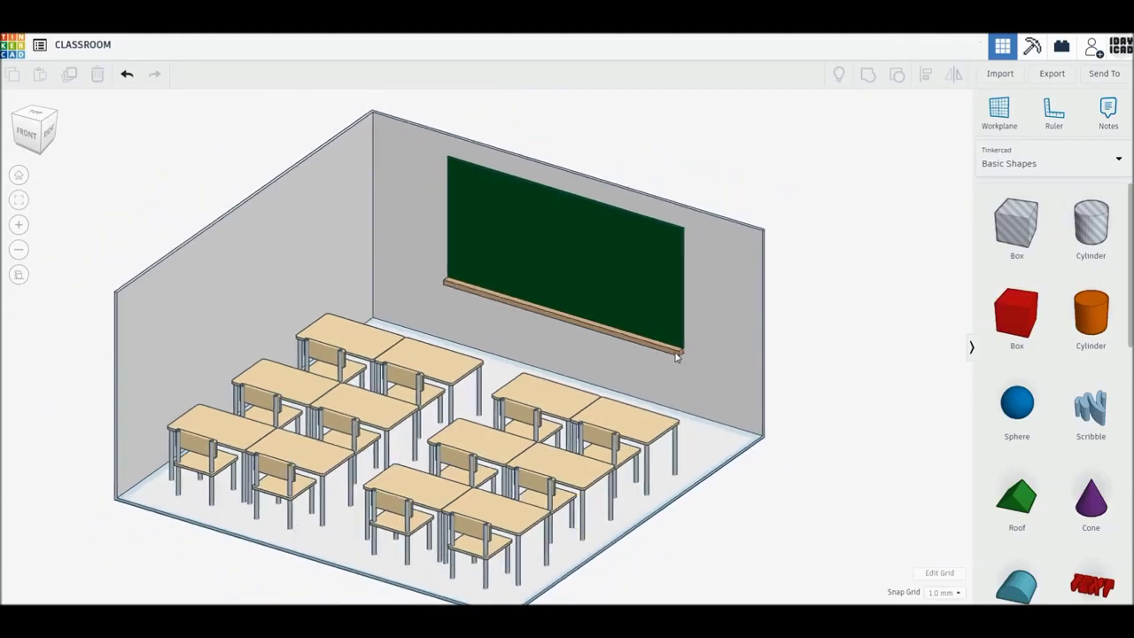
left_click(677, 354)
left_click(842, 399)
- Put the workplane on the back wall and drop a Scribble shape onto the chalkboard
left_click(1019, 160)
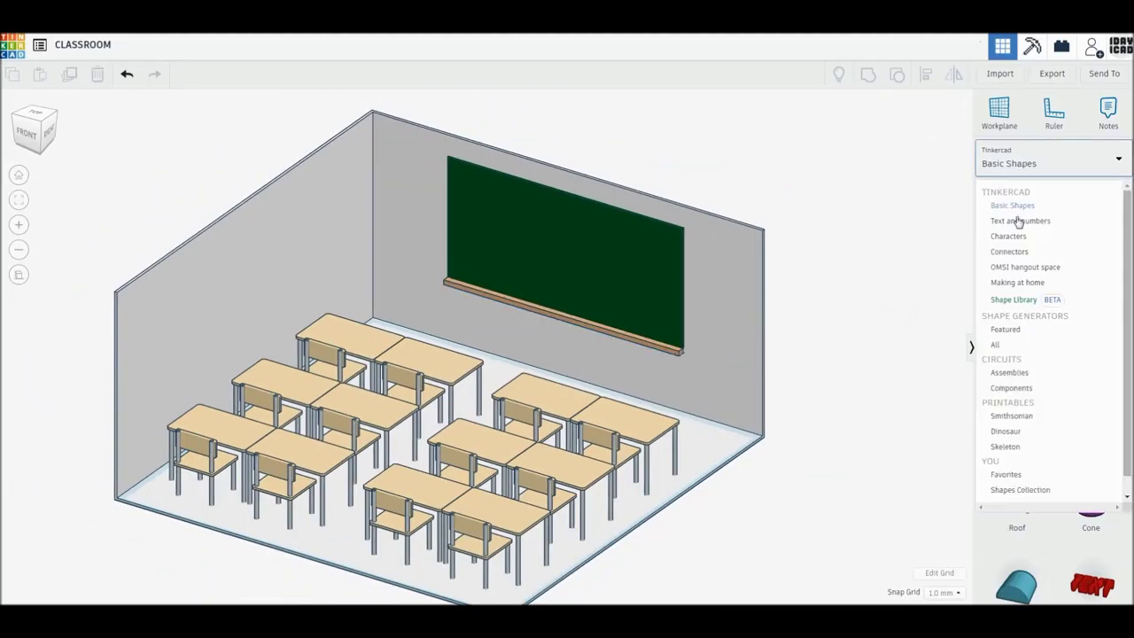
scroll(1035, 423, "down", 1)
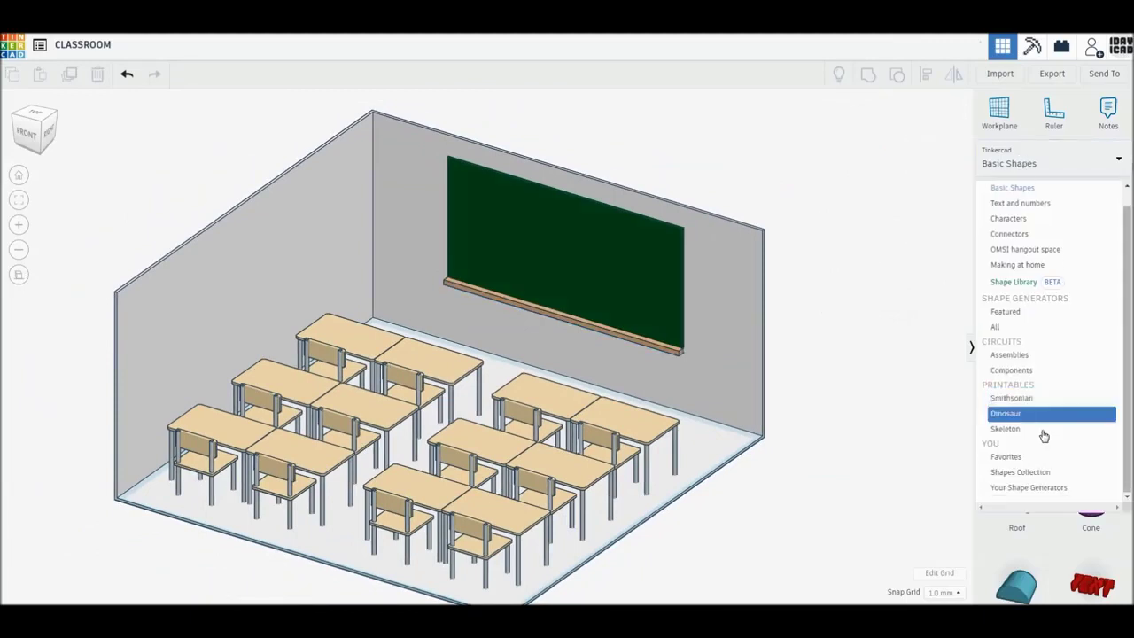
left_click(999, 124)
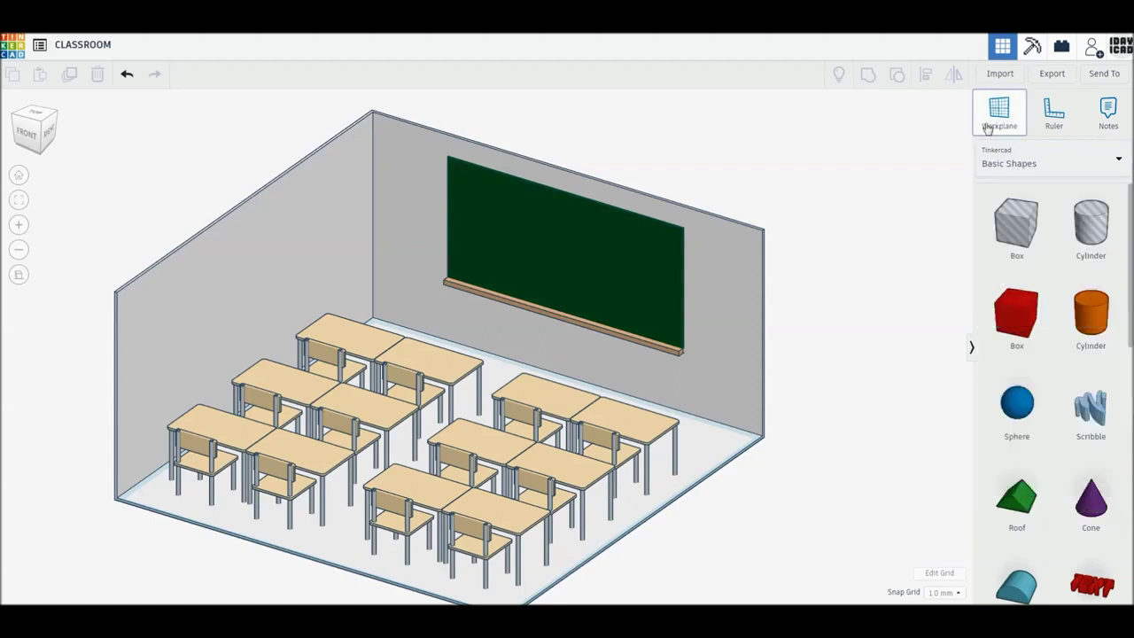
left_click(583, 257)
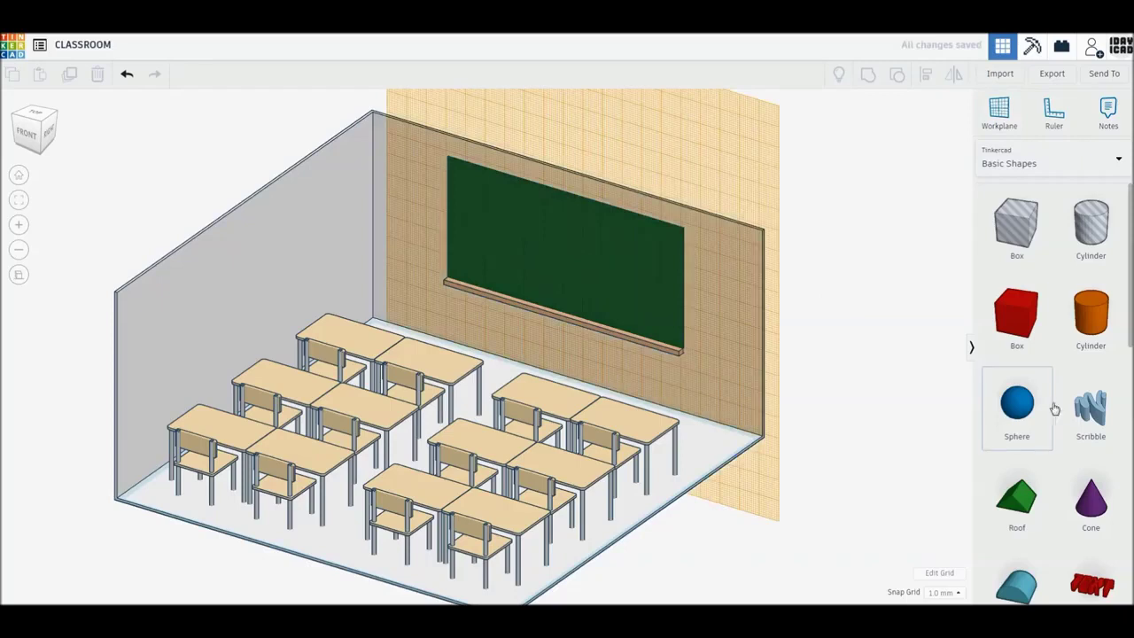
left_click(1090, 408)
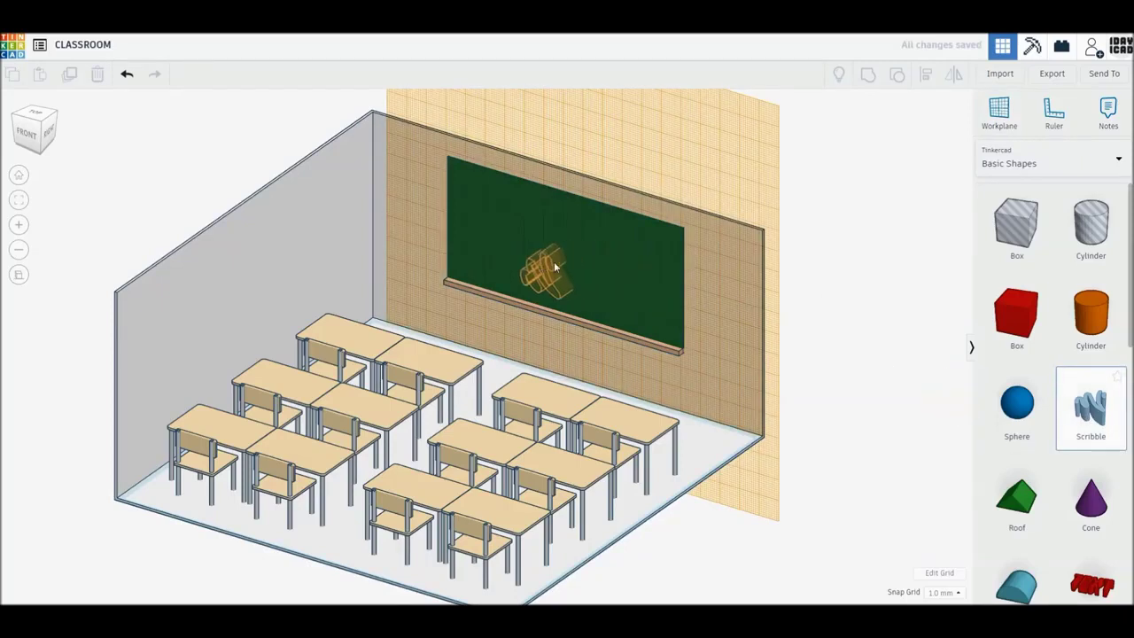
left_click(554, 265)
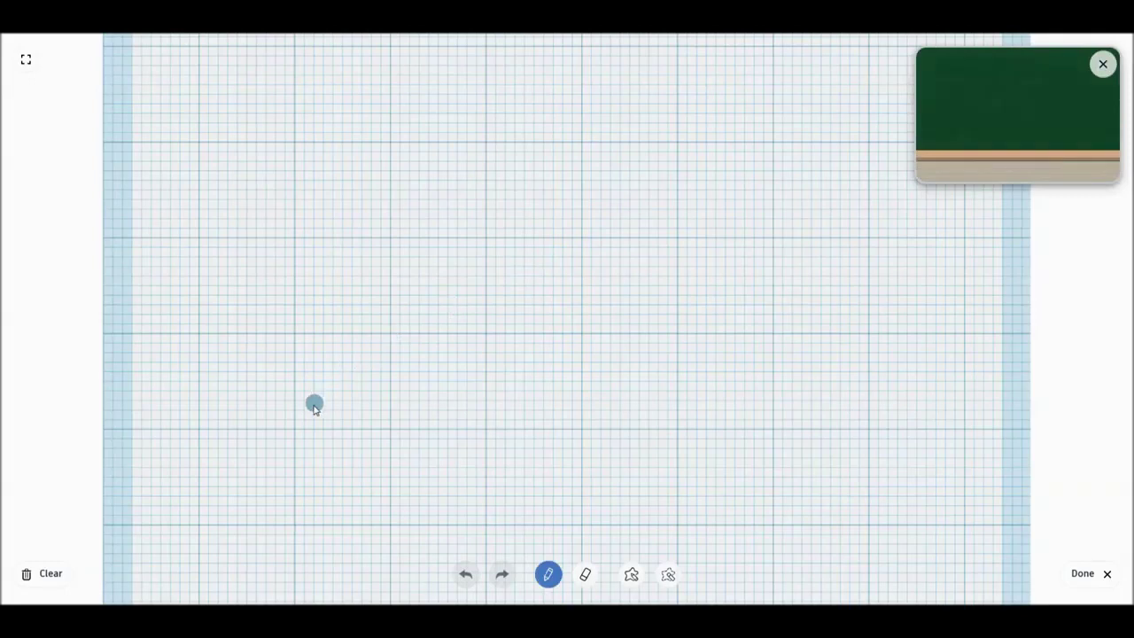
- Draw the freehand letters A, B and C on the Scribble canvas, then finish
left_click_drag(313, 406, 475, 400)
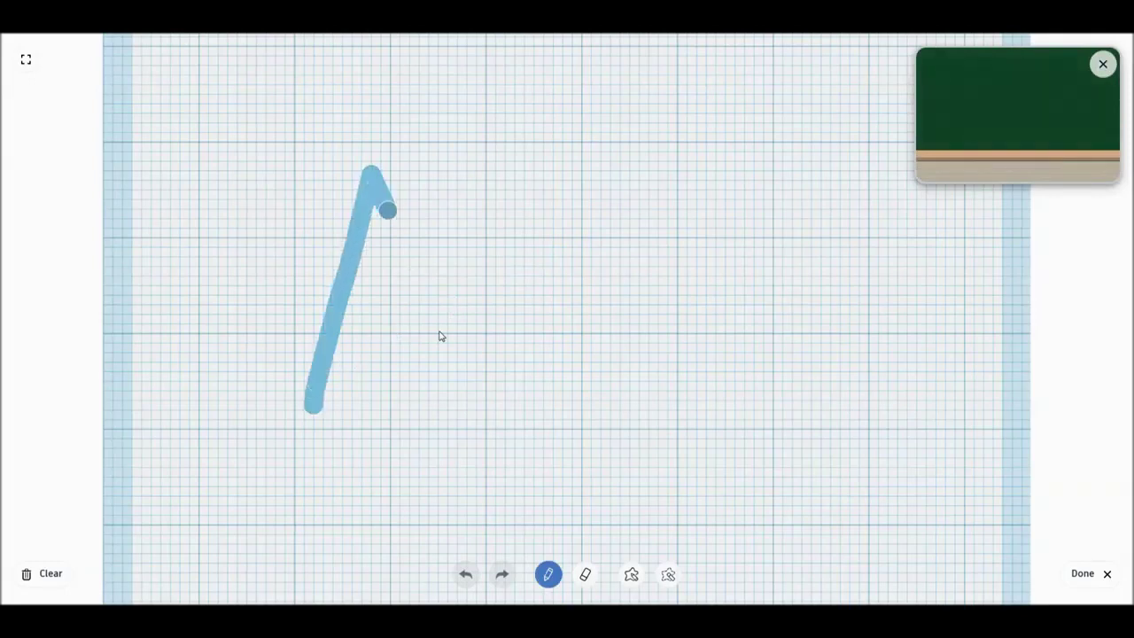
left_click_drag(337, 348, 425, 317)
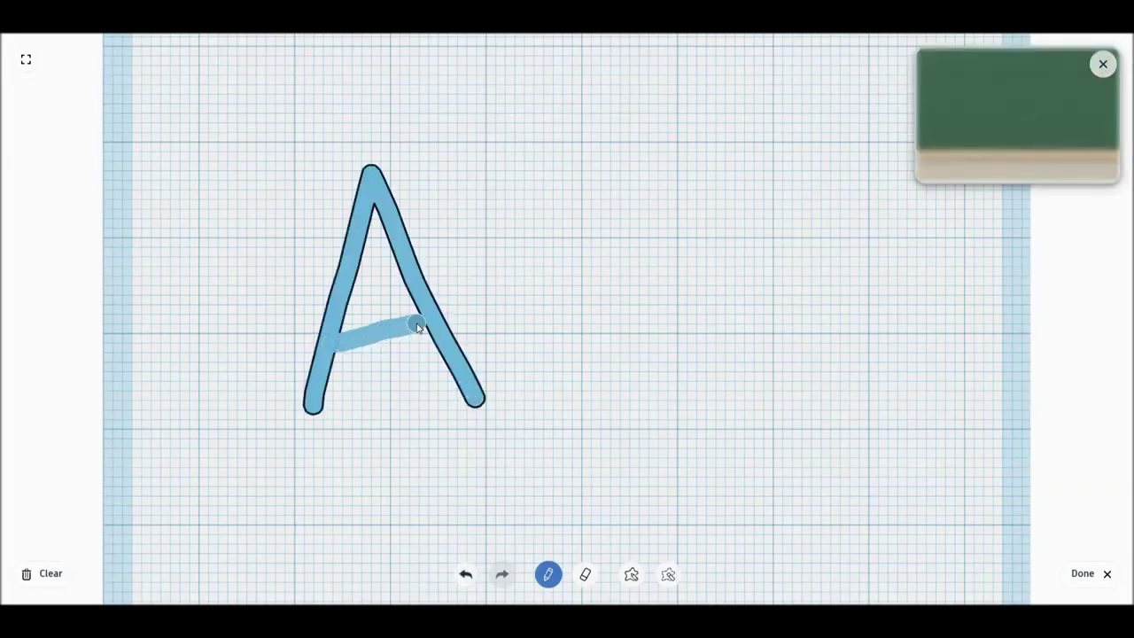
left_click_drag(585, 159, 570, 397)
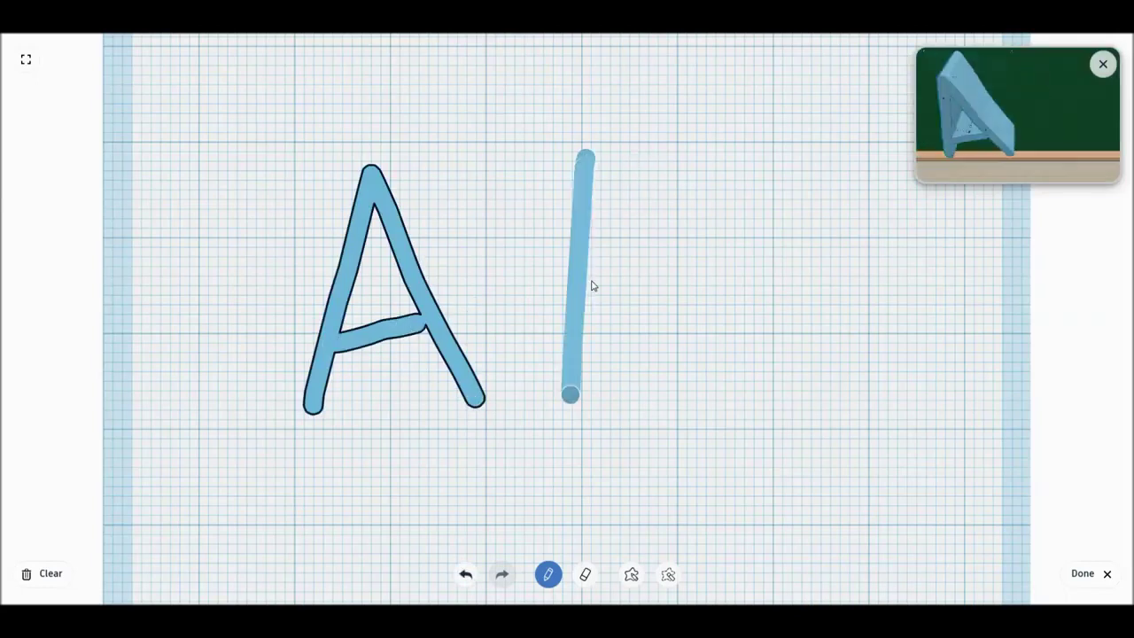
left_click_drag(587, 156, 597, 228)
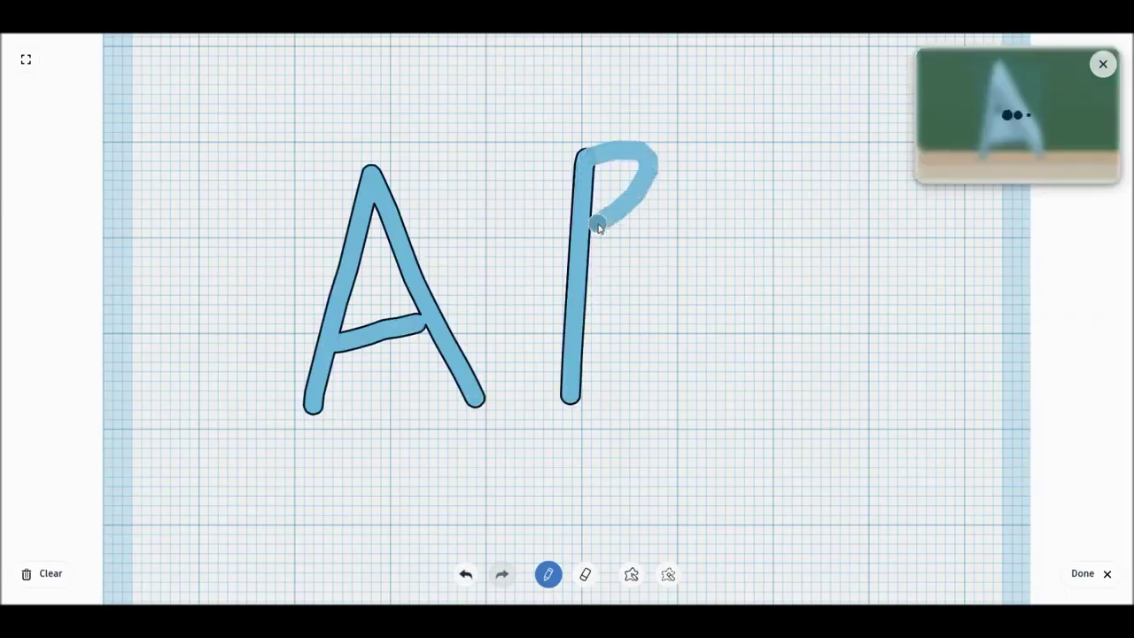
left_click(465, 574)
left_click_drag(587, 157, 582, 388)
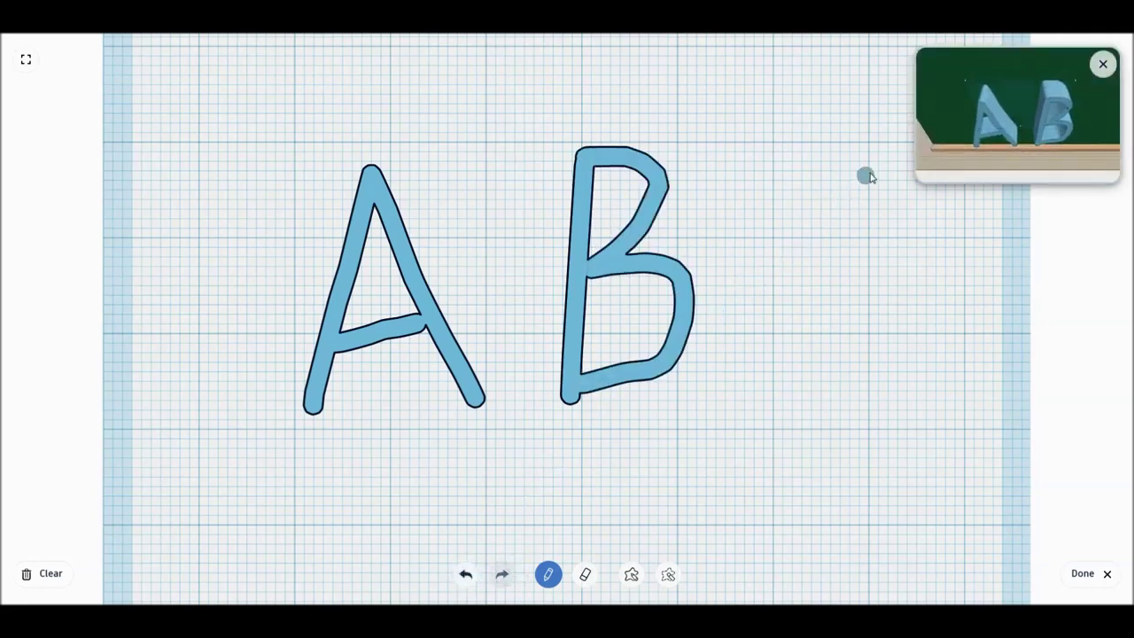
left_click_drag(871, 171, 873, 311)
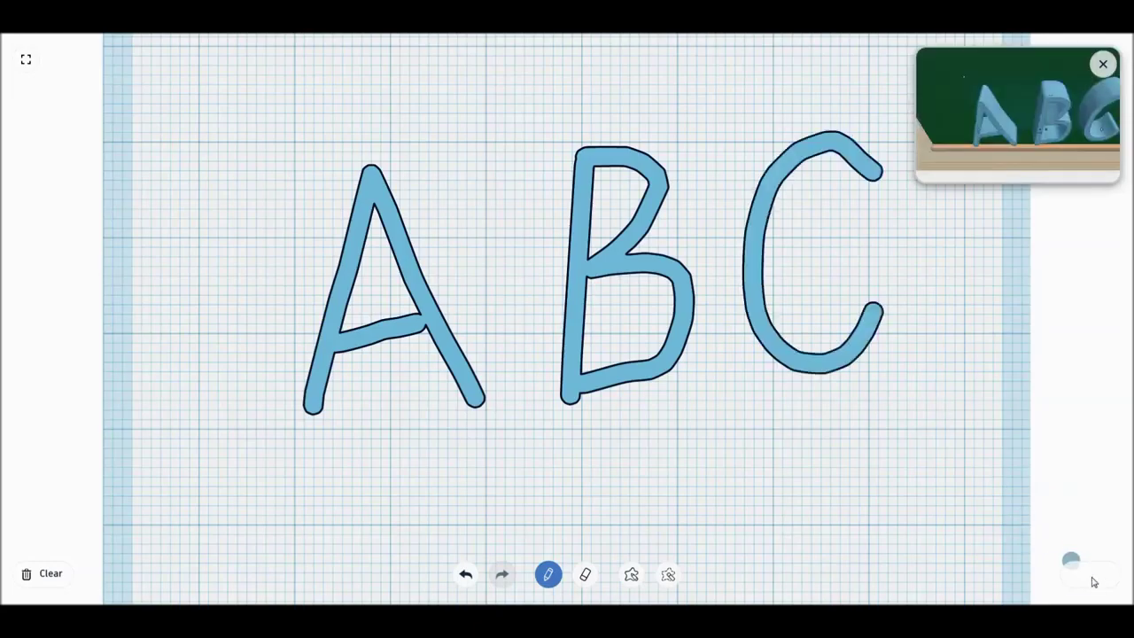
left_click(1079, 574)
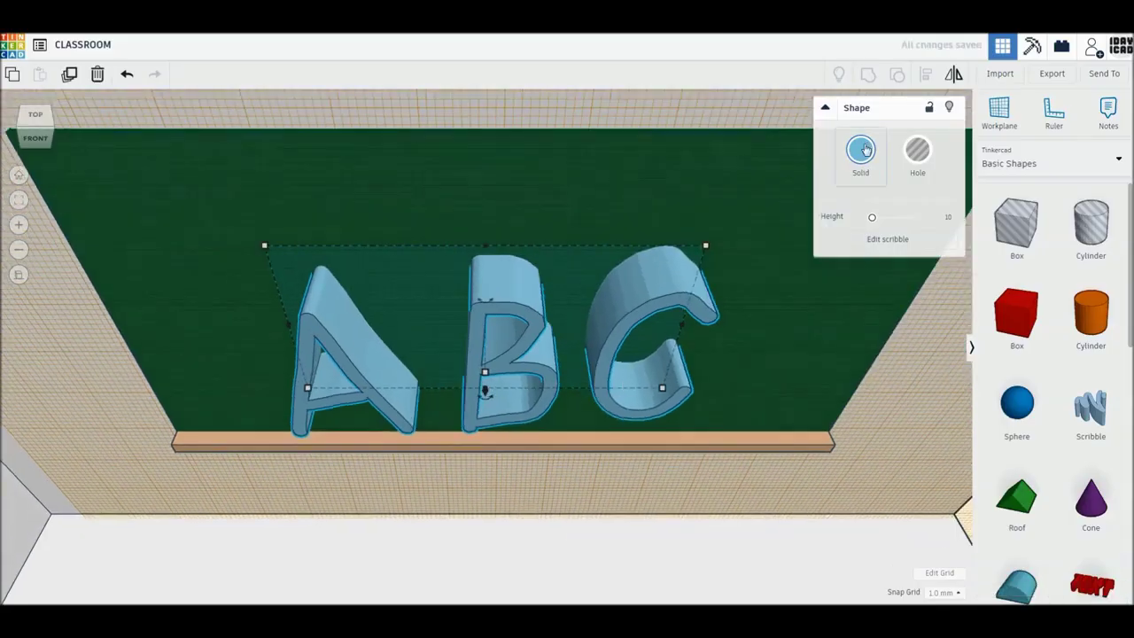
- Make the ABC letters white and 0.10 mm tall
left_click(860, 149)
left_click(1060, 236)
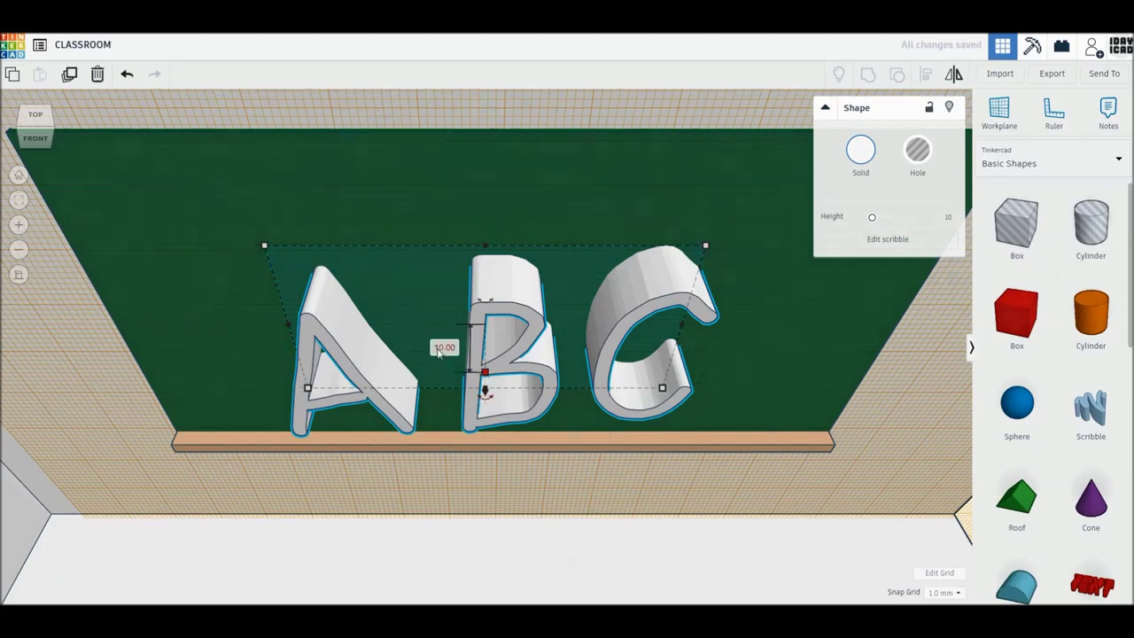
left_click(441, 348)
type("1")
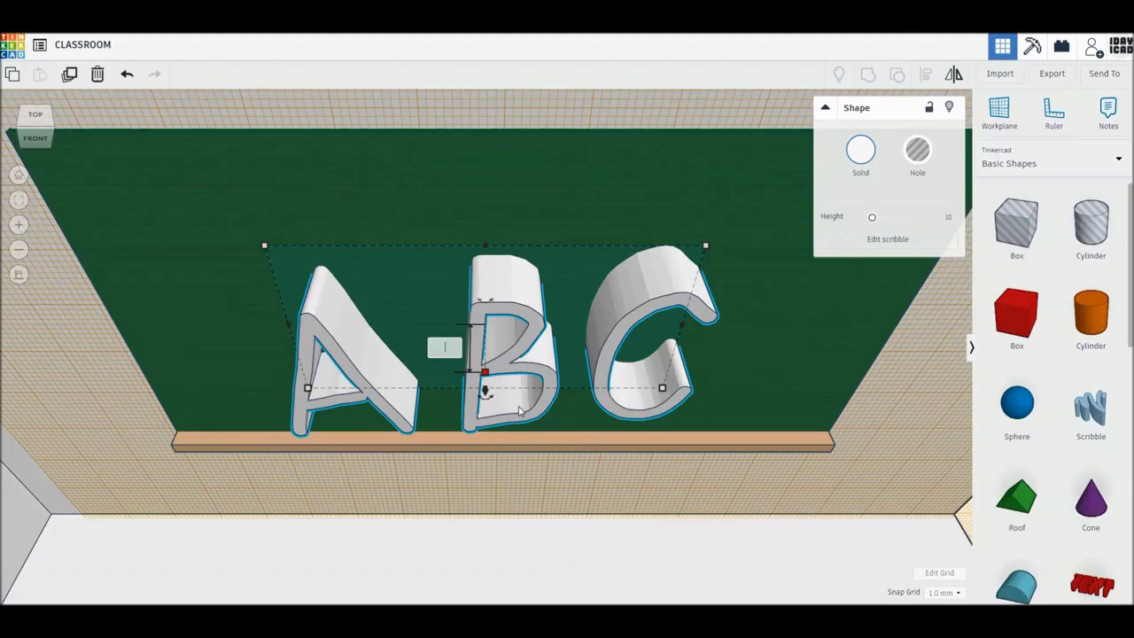
type("0.1")
key("Return")
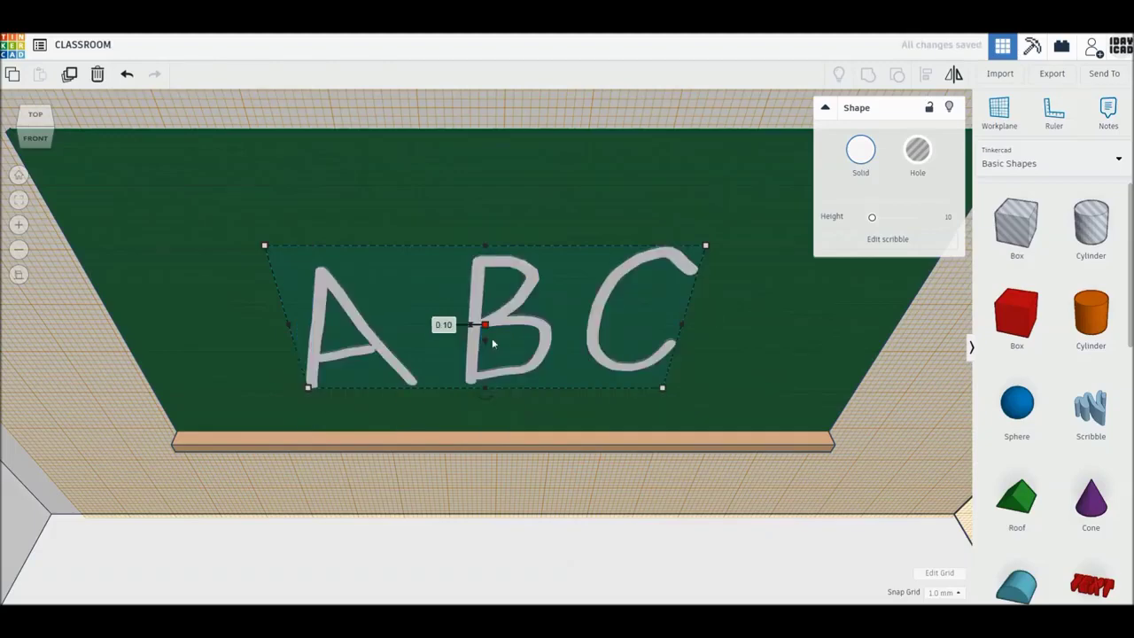
- Return the workplane to the floor and show the classroom in orthographic corner view
scroll(492, 343, "down", 3)
scroll(492, 342, "down", 2)
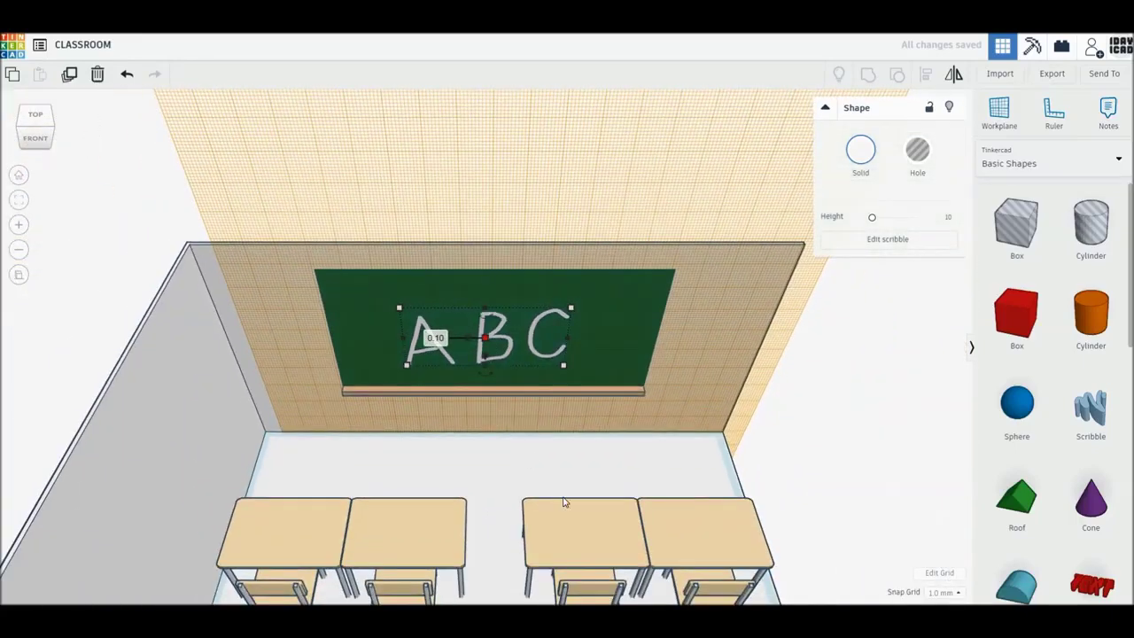
left_click(999, 113)
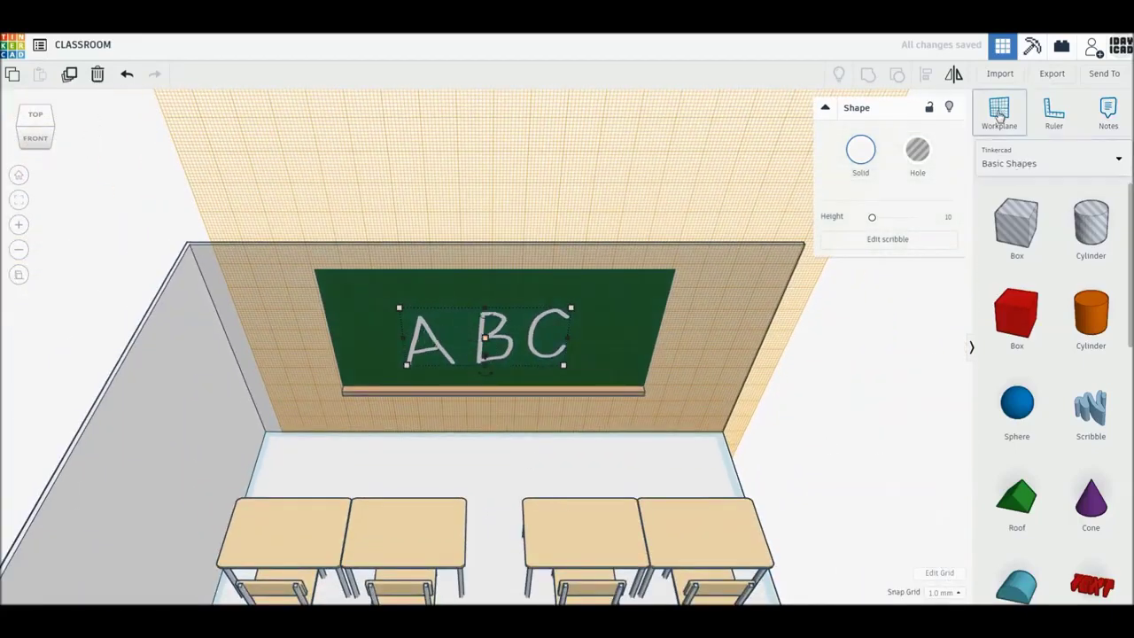
left_click(766, 468)
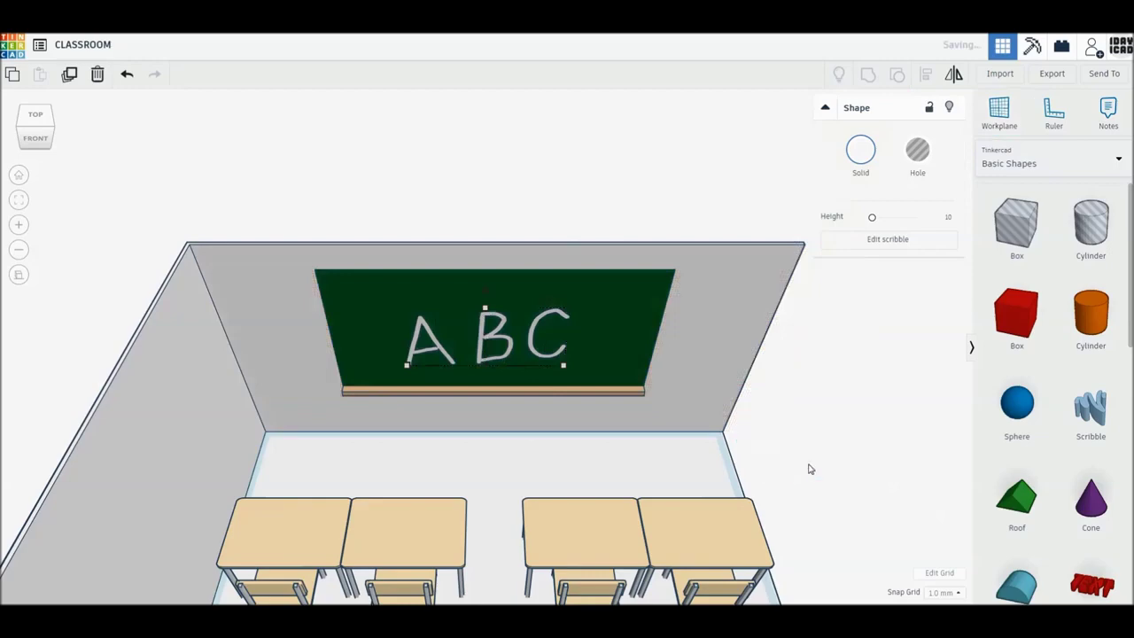
left_click(863, 506)
right_click_drag(880, 531, 816, 513)
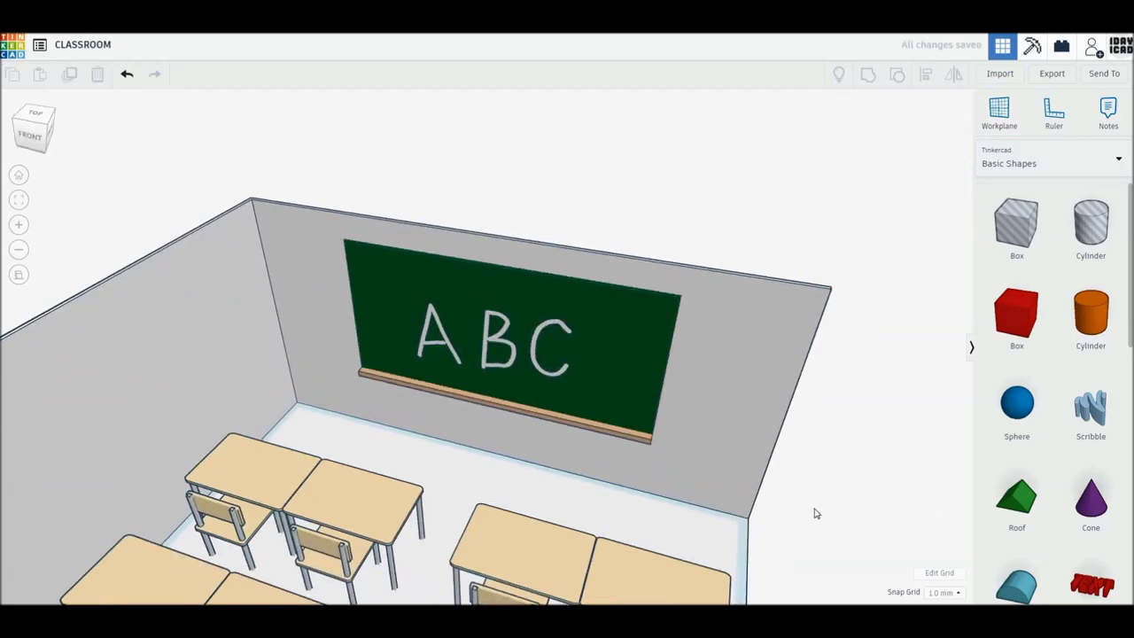
left_click(45, 129)
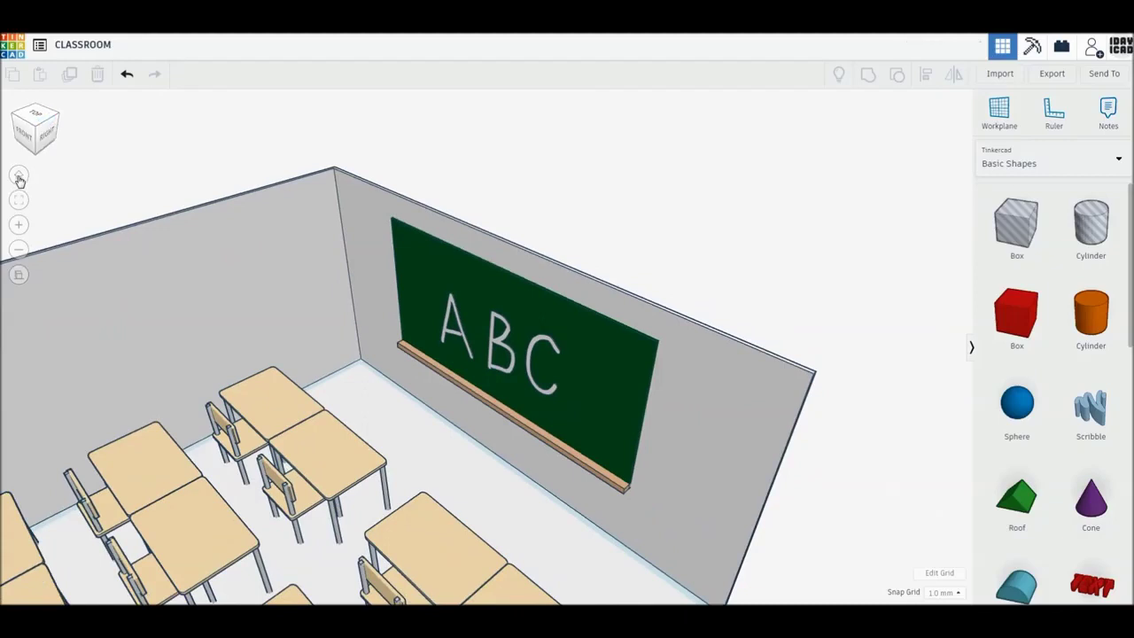
left_click(18, 276)
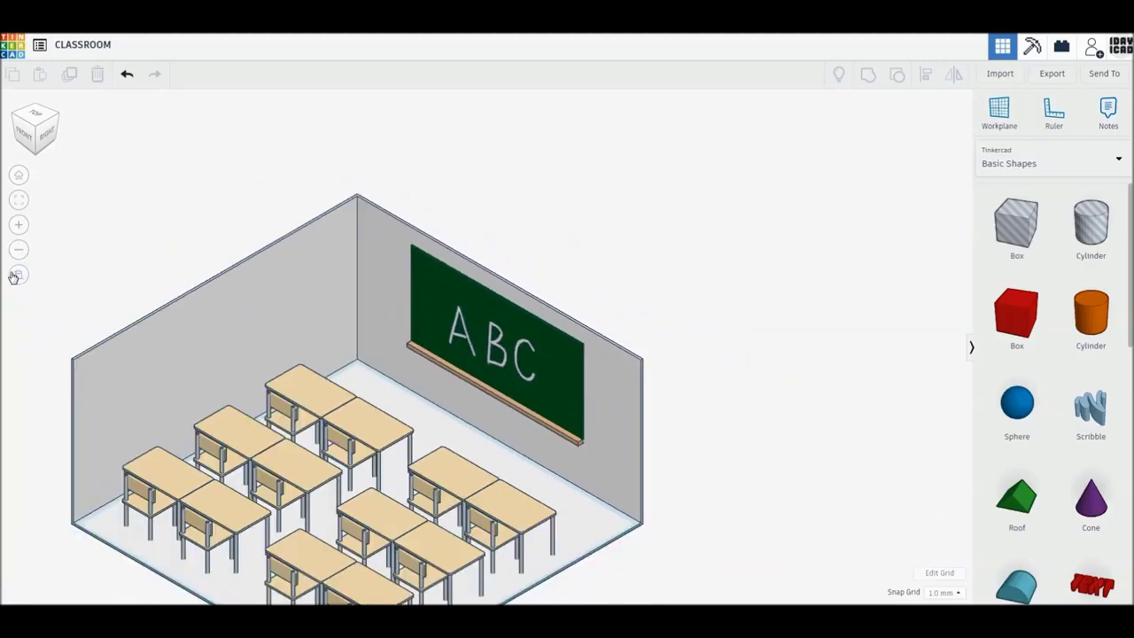
middle_click_drag(398, 296, 445, 246)
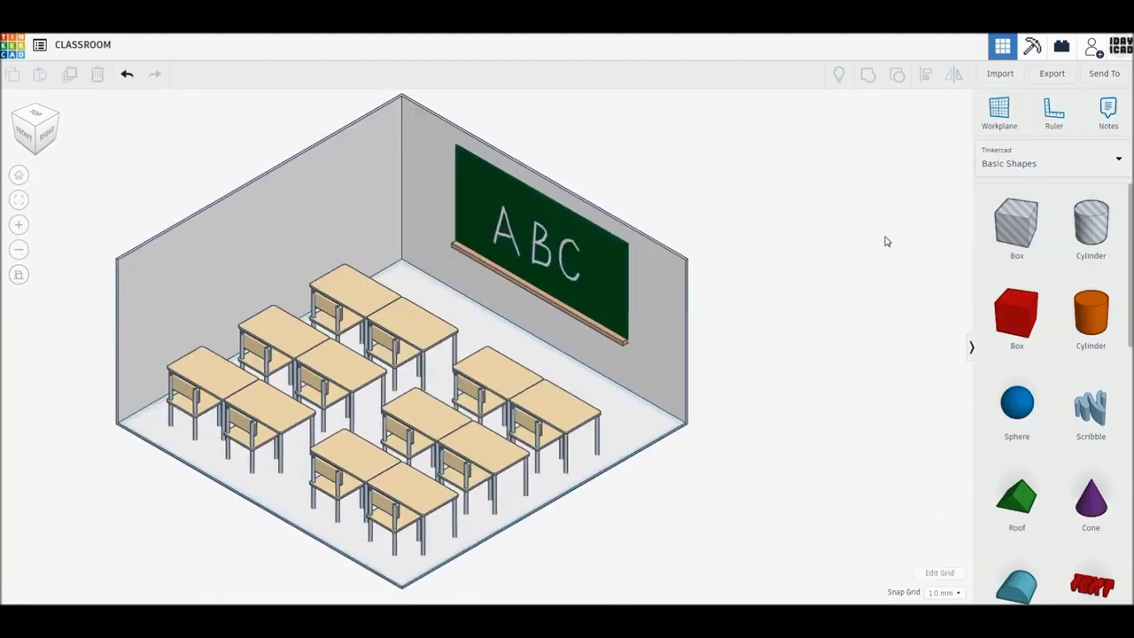
- Insert the CLOCK from the personal Shapes Collection and size it to 30
left_click(1015, 160)
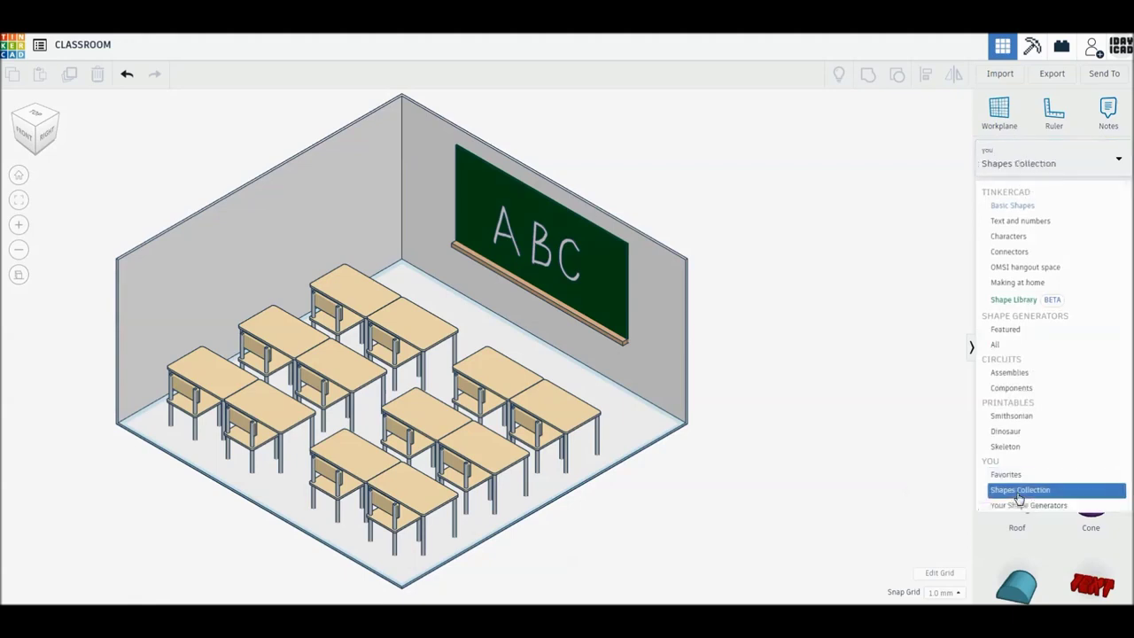
left_click(1020, 490)
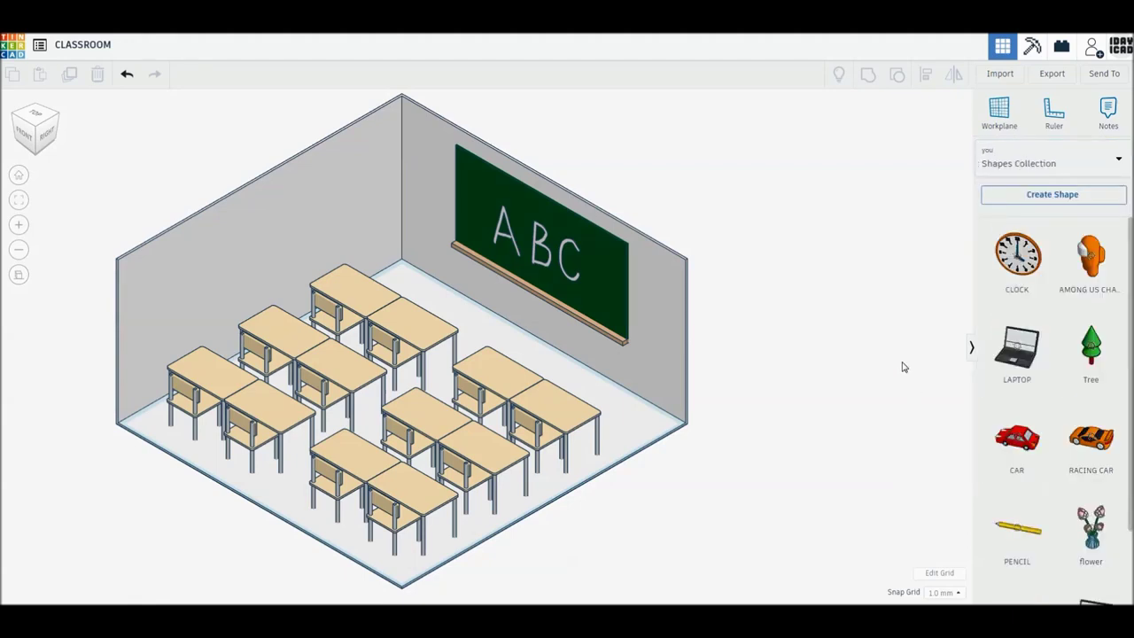
left_click_drag(1017, 257, 777, 435)
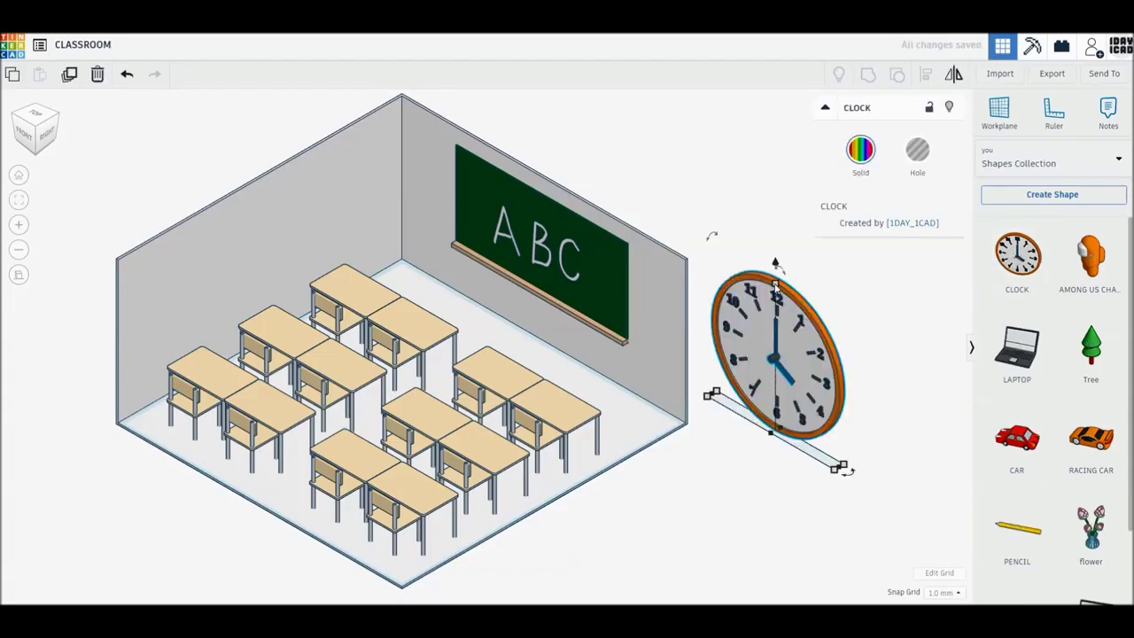
left_click_drag(776, 286, 838, 361, "shift")
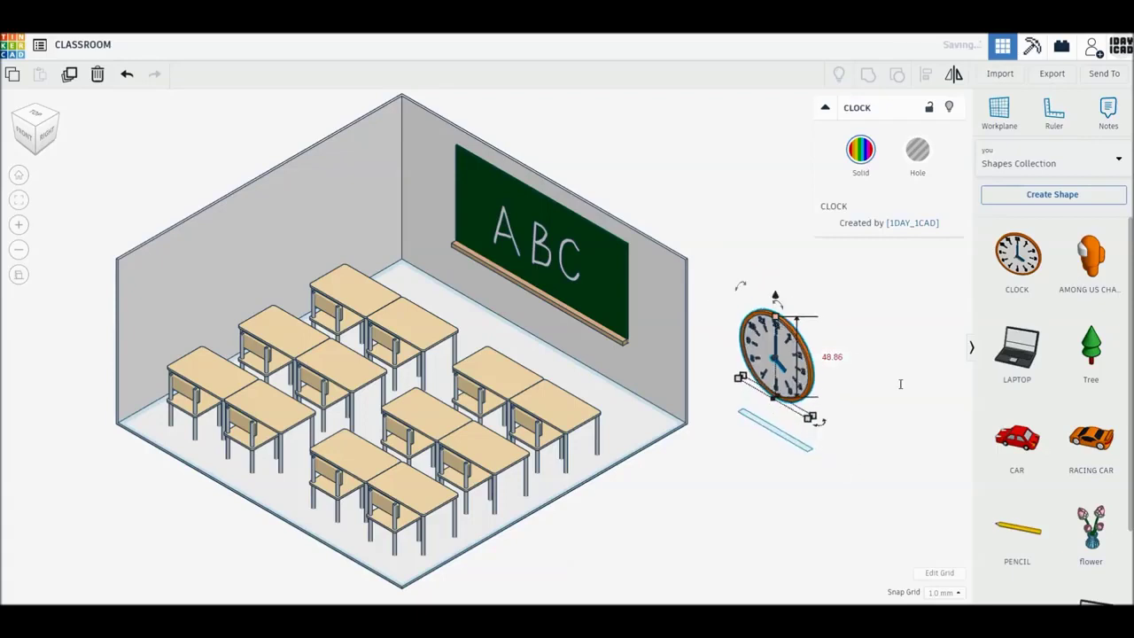
type("330")
key("Return")
type("30")
key("Return")
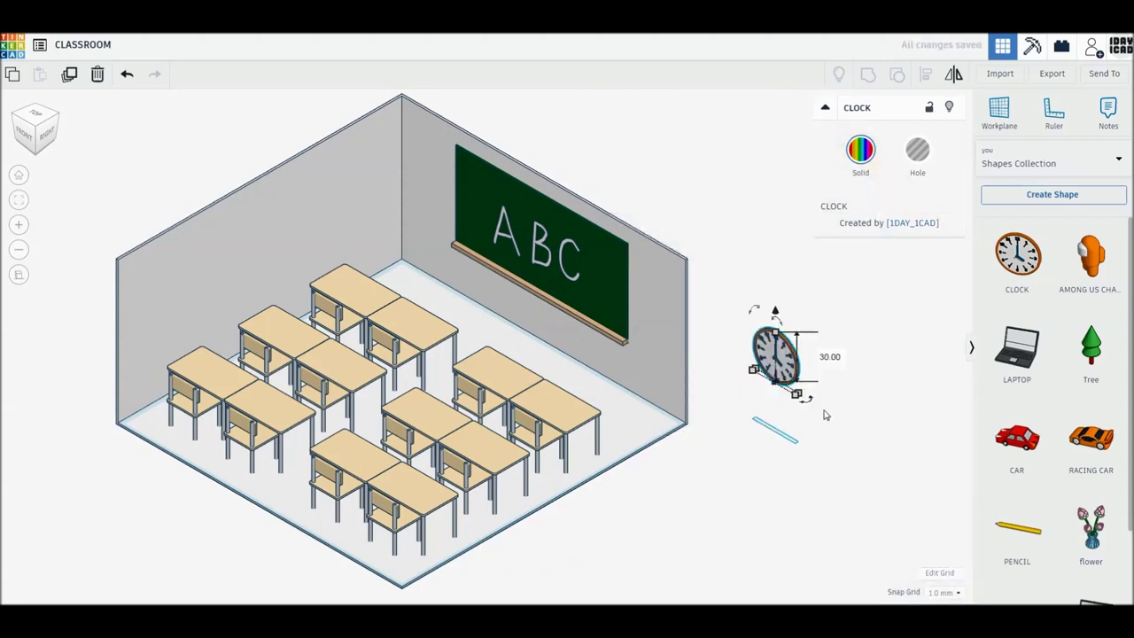
- Rotate the clock 90° and drag it onto the left wall
left_click_drag(809, 404, 800, 376)
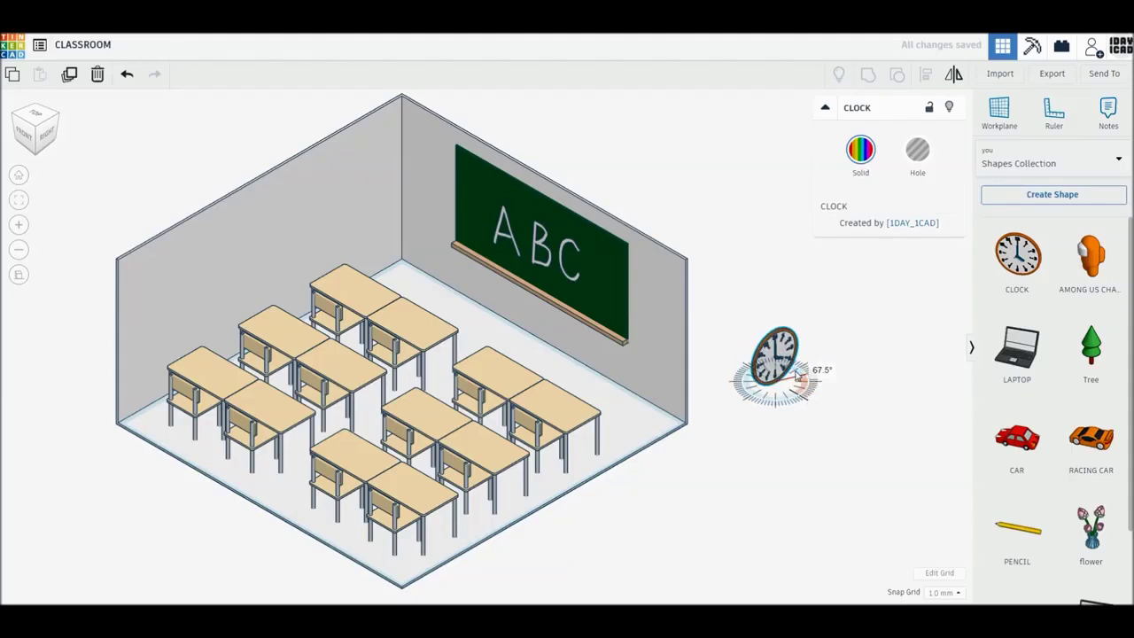
left_click_drag(800, 377, 857, 428)
left_click(833, 408)
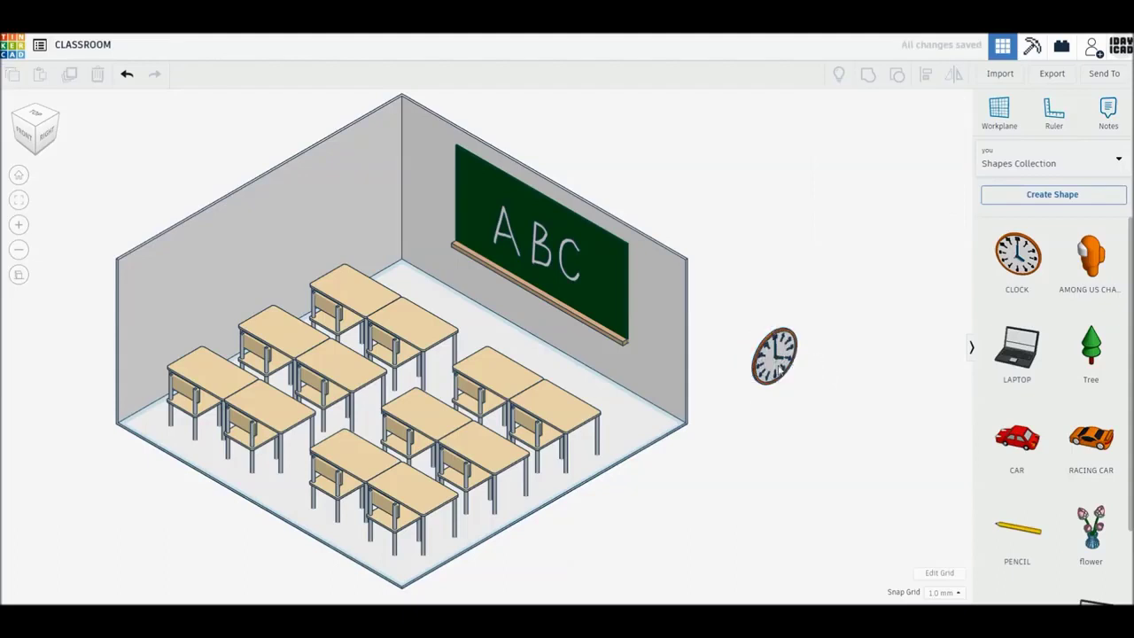
left_click_drag(775, 363, 263, 280)
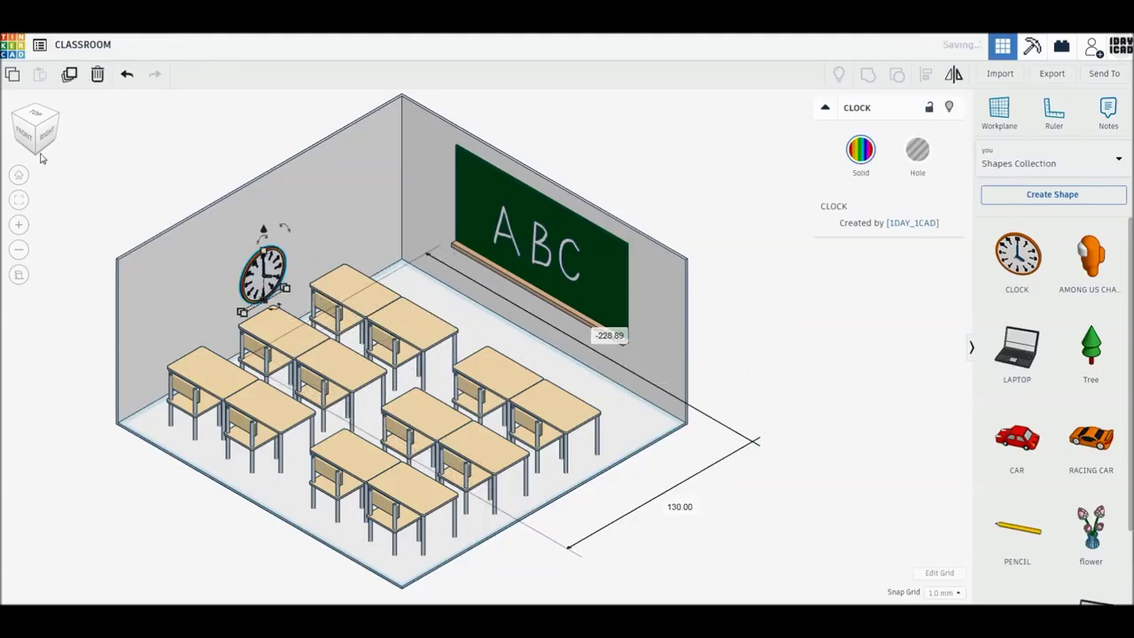
- From the top view, nudge the clock left flush against the wall
left_click(35, 113)
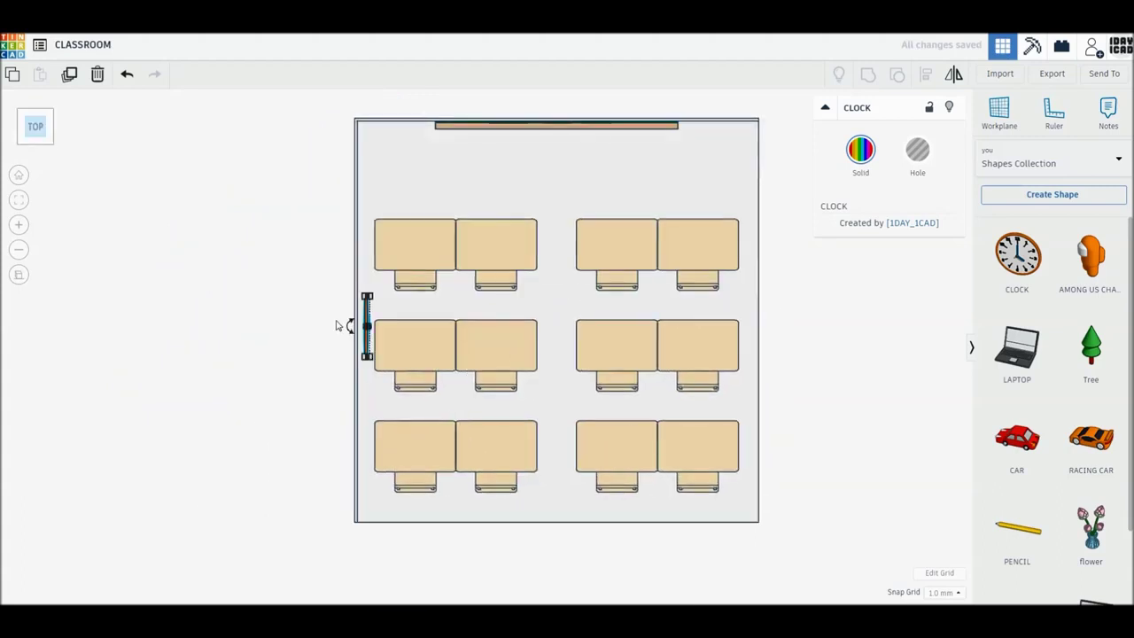
scroll(339, 324, "up", 1)
scroll(336, 325, "up", 5)
middle_click_drag(534, 360, 788, 372)
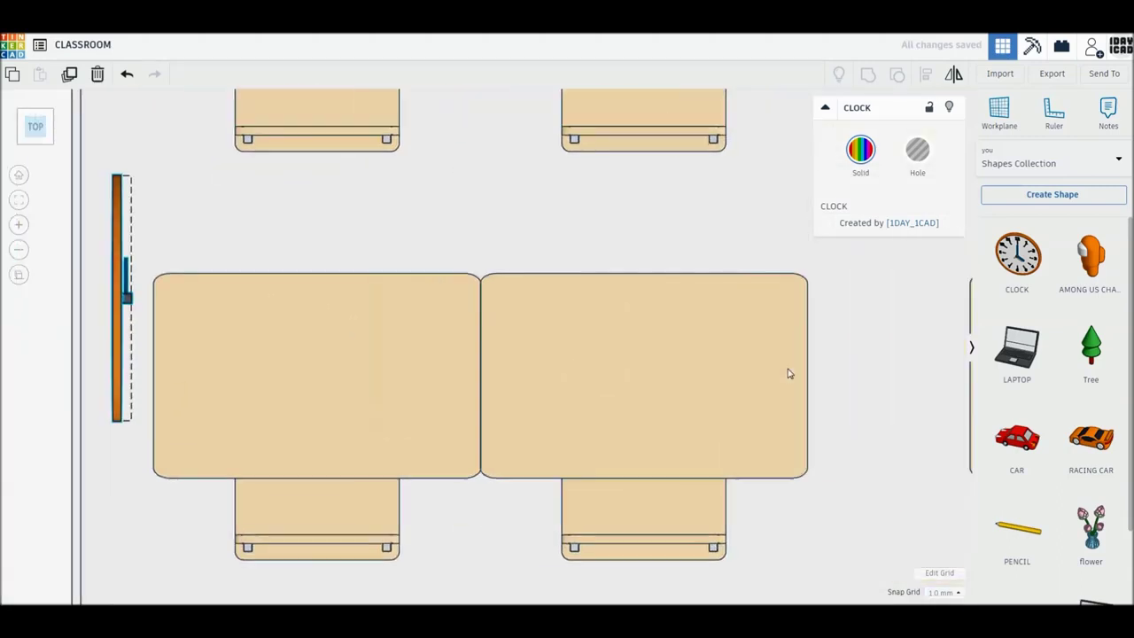
left_click_drag(245, 359, 214, 360)
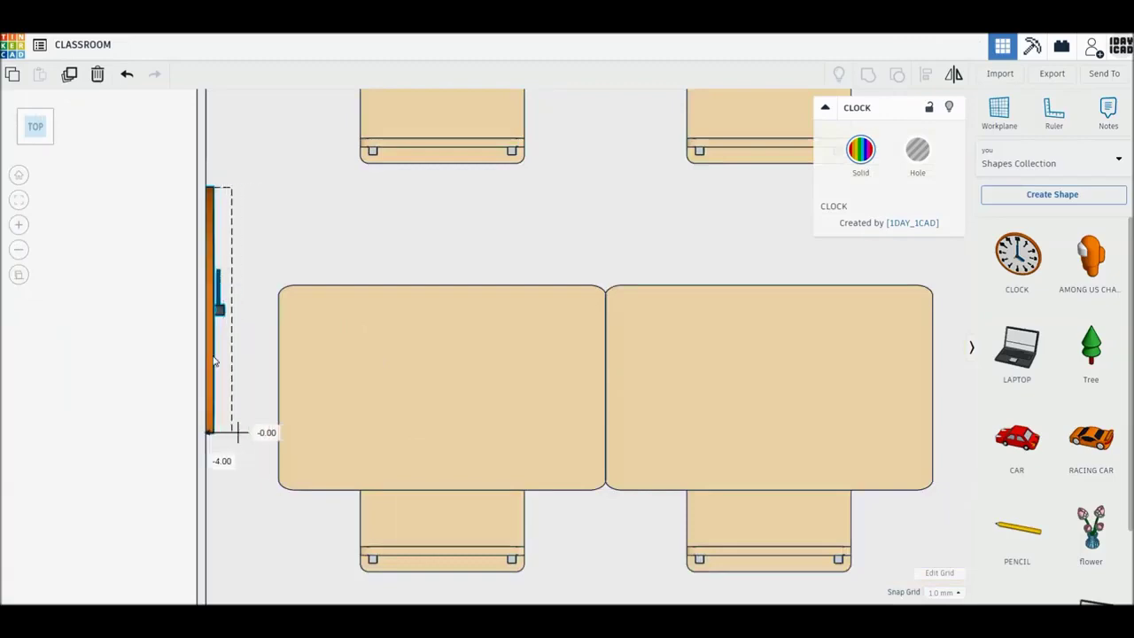
- Return to a 3D corner view and fit the whole classroom on screen
left_click(49, 144)
right_click_drag(141, 239, 25, 202)
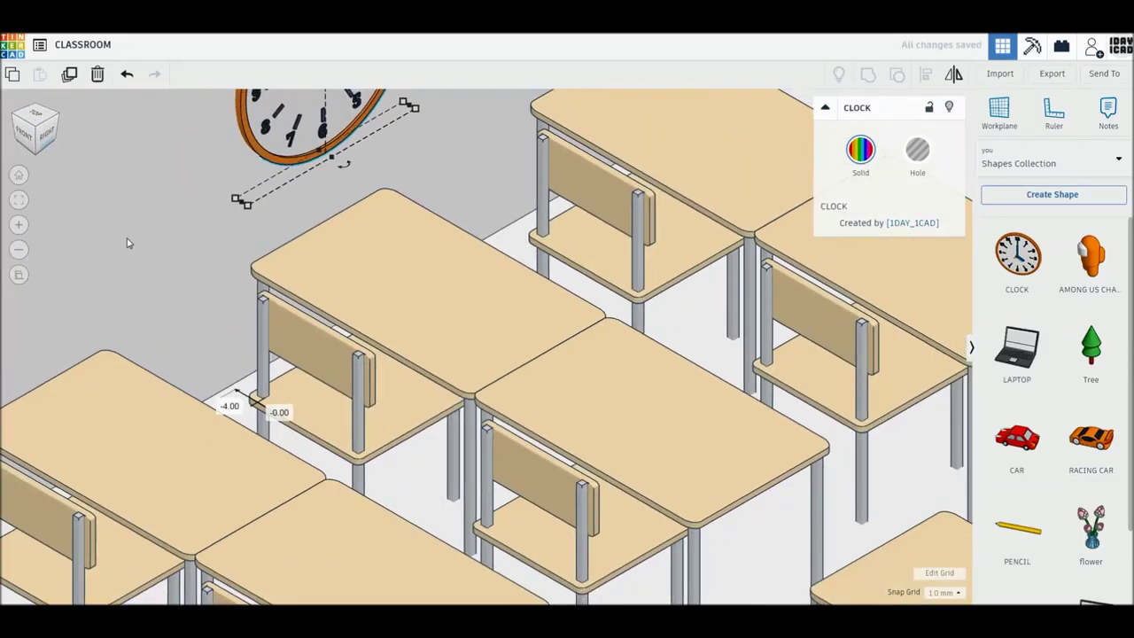
left_click(19, 200)
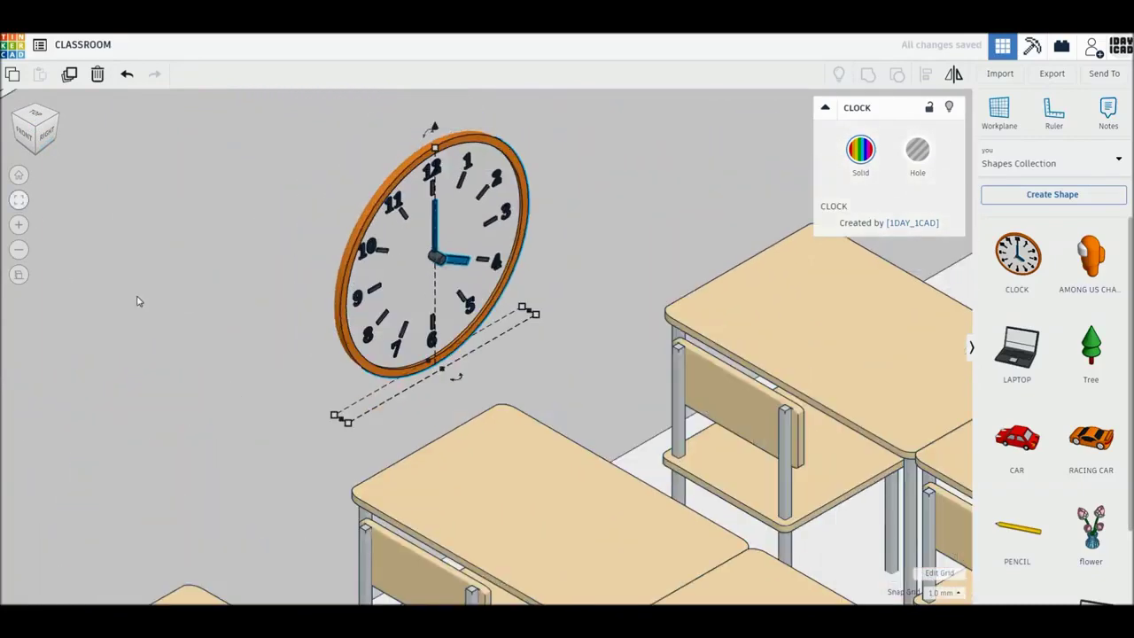
scroll(139, 298, "down", 5)
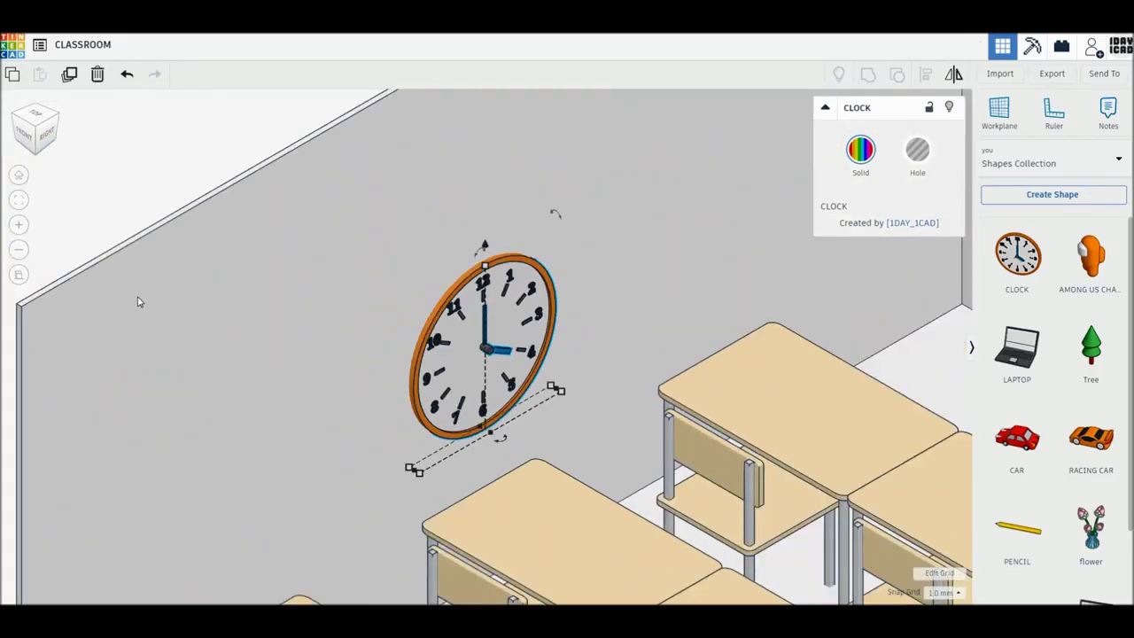
left_click(99, 232)
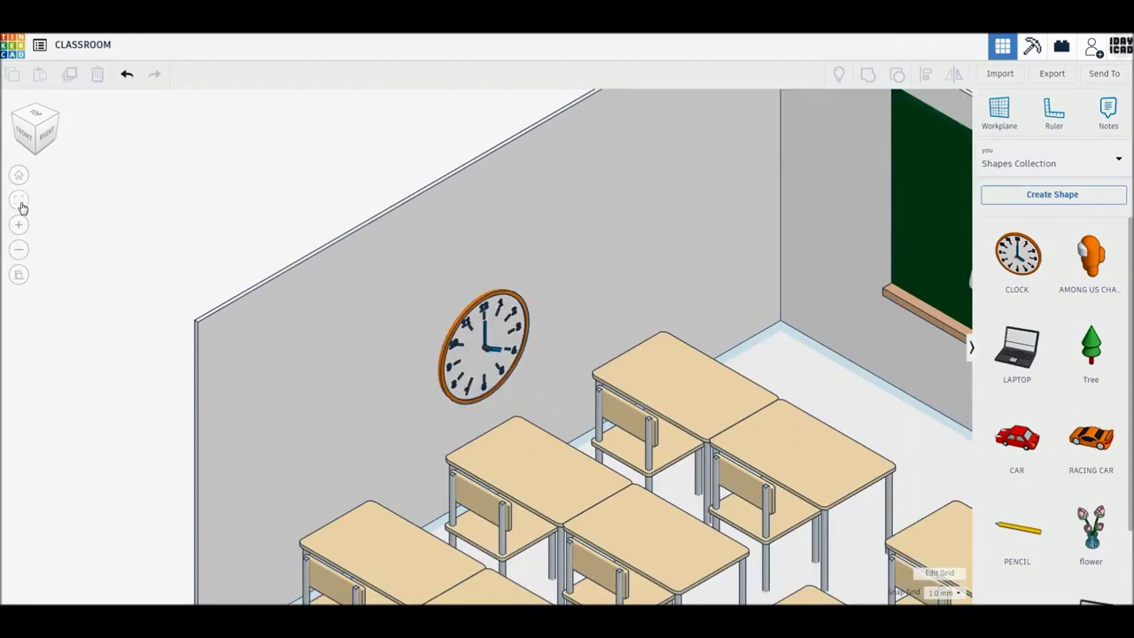
left_click(22, 204)
scroll(479, 413, "up", 3)
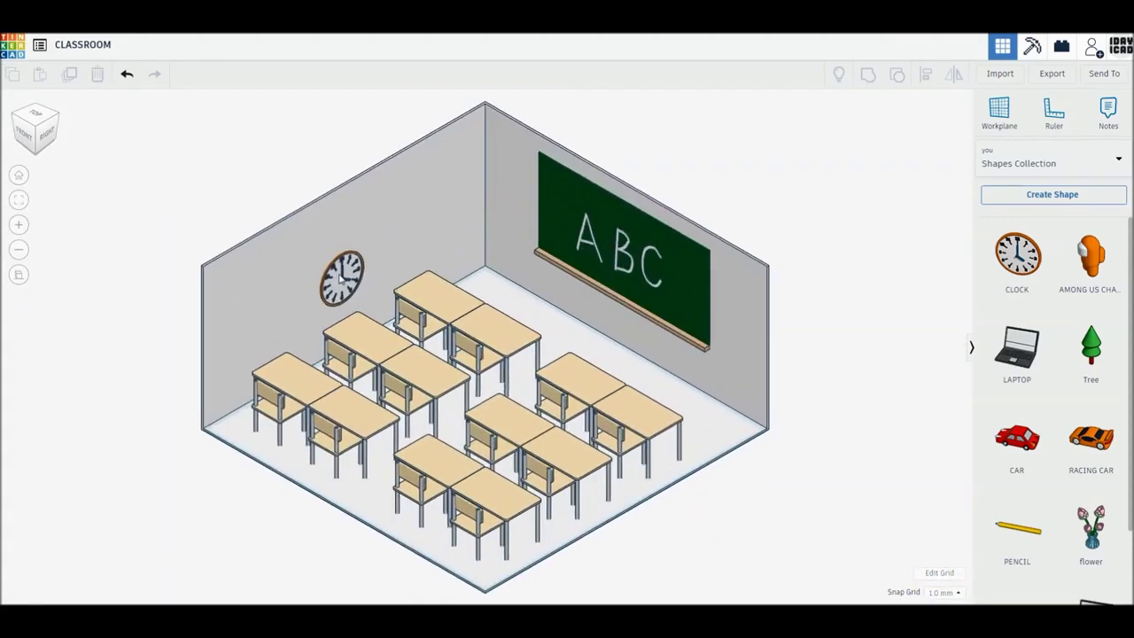
- Lift the clock about 12 mm higher on the left wall
left_click(340, 277)
left_click_drag(342, 234, 340, 190)
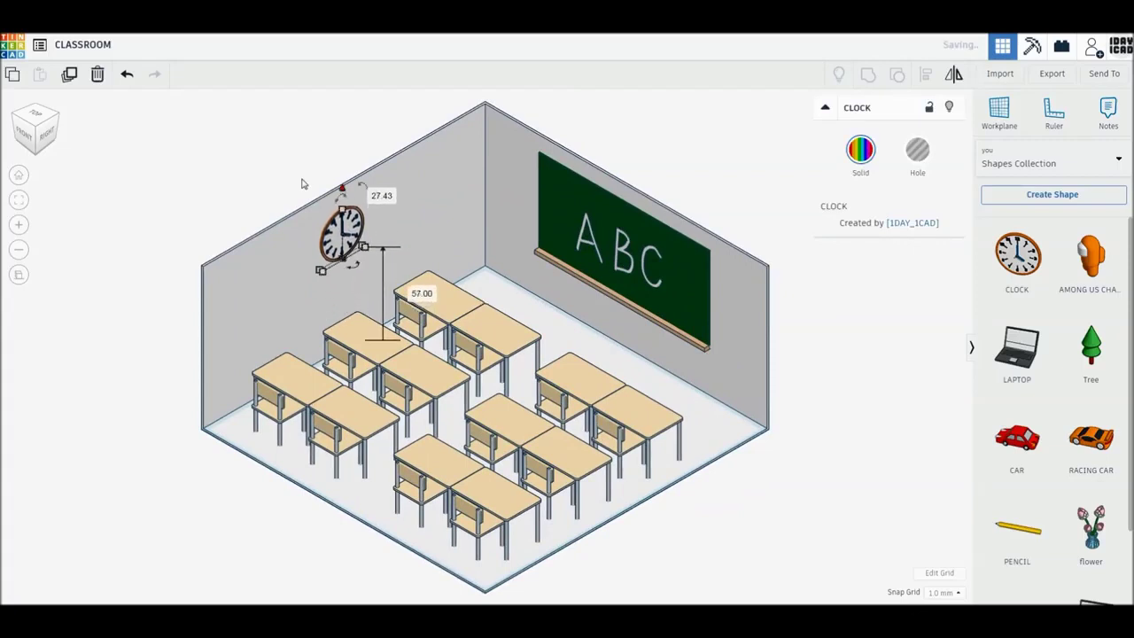
left_click(260, 162)
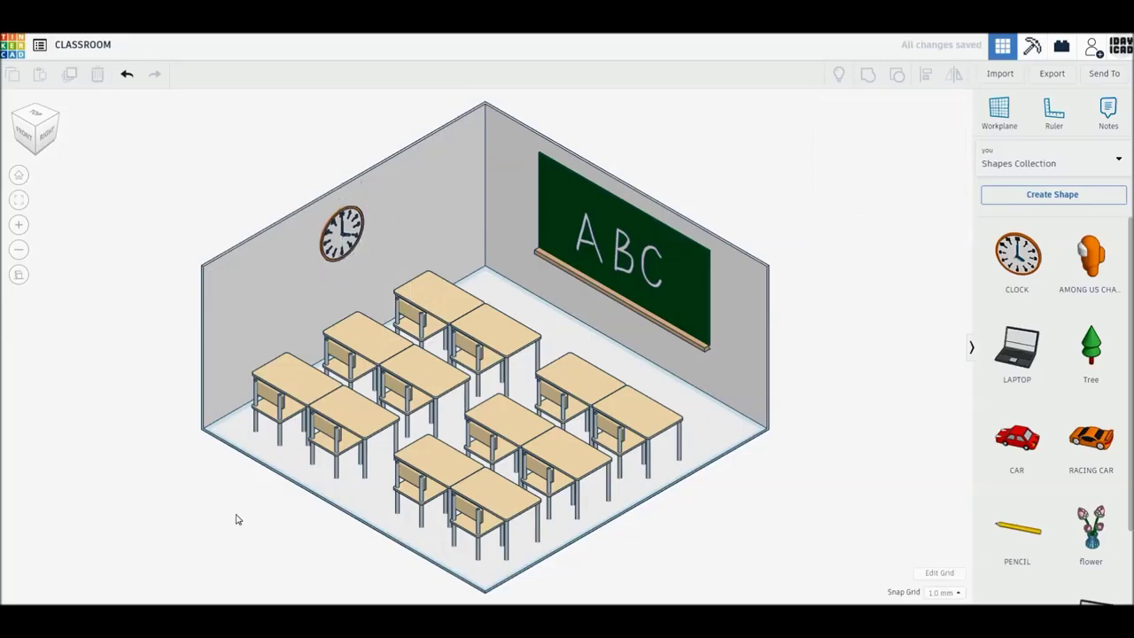